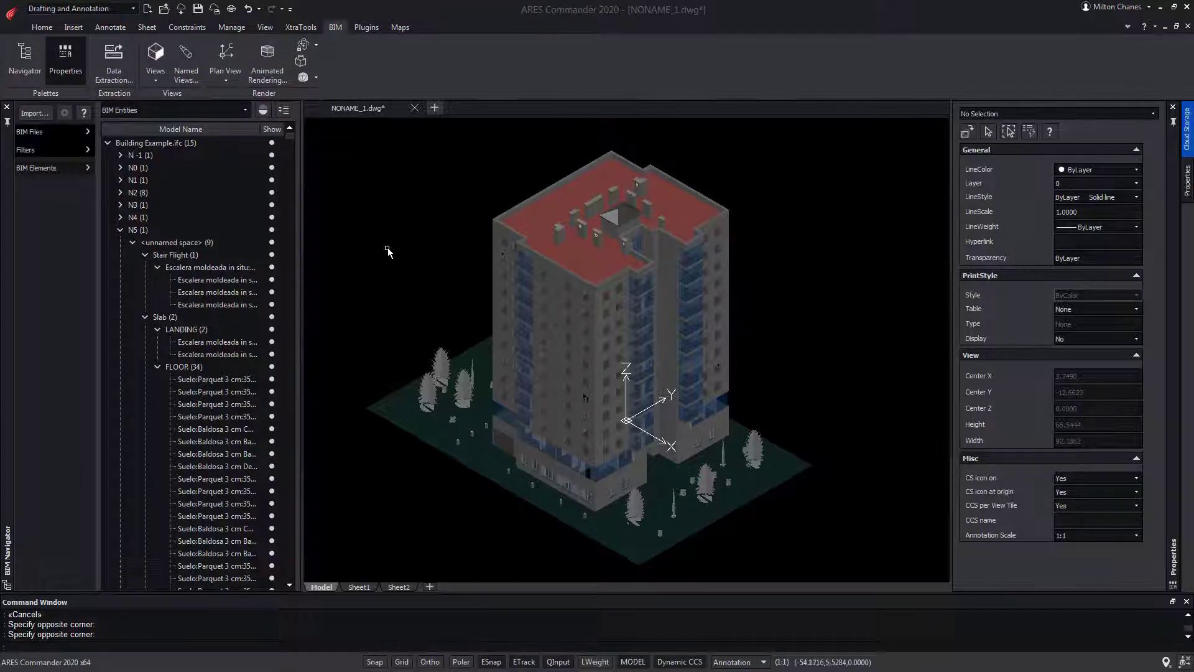
- Select the building's N5 floor and orbit the model into a tilted 3-D view
click(137, 230)
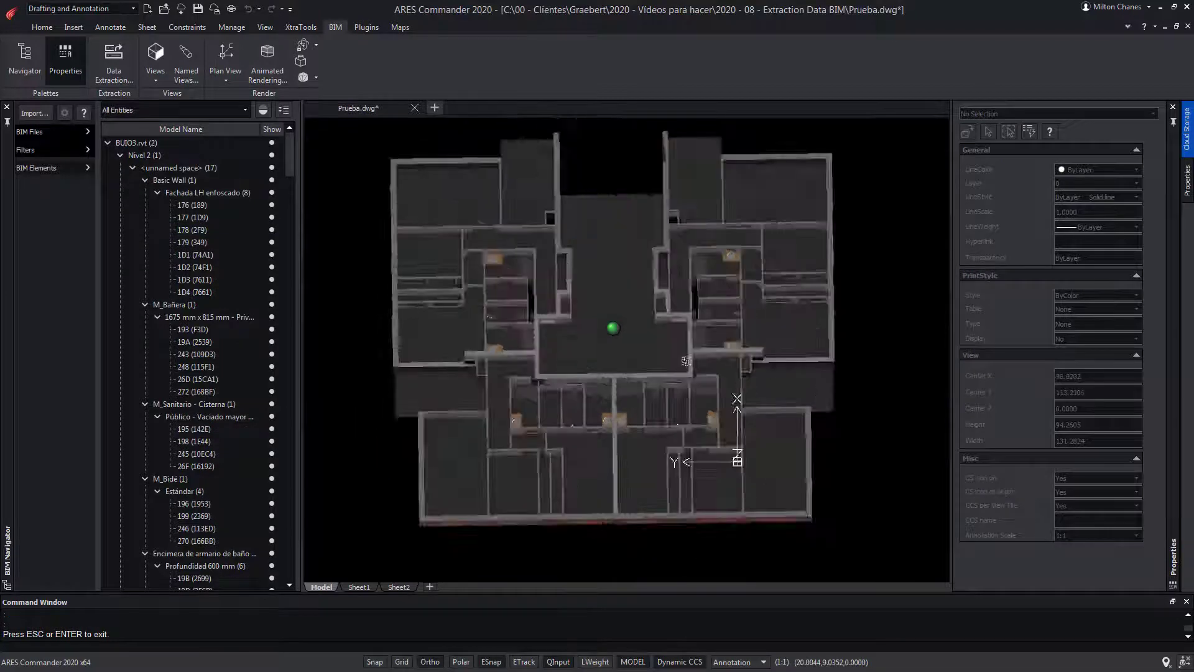
drag(686, 361, 519, 323)
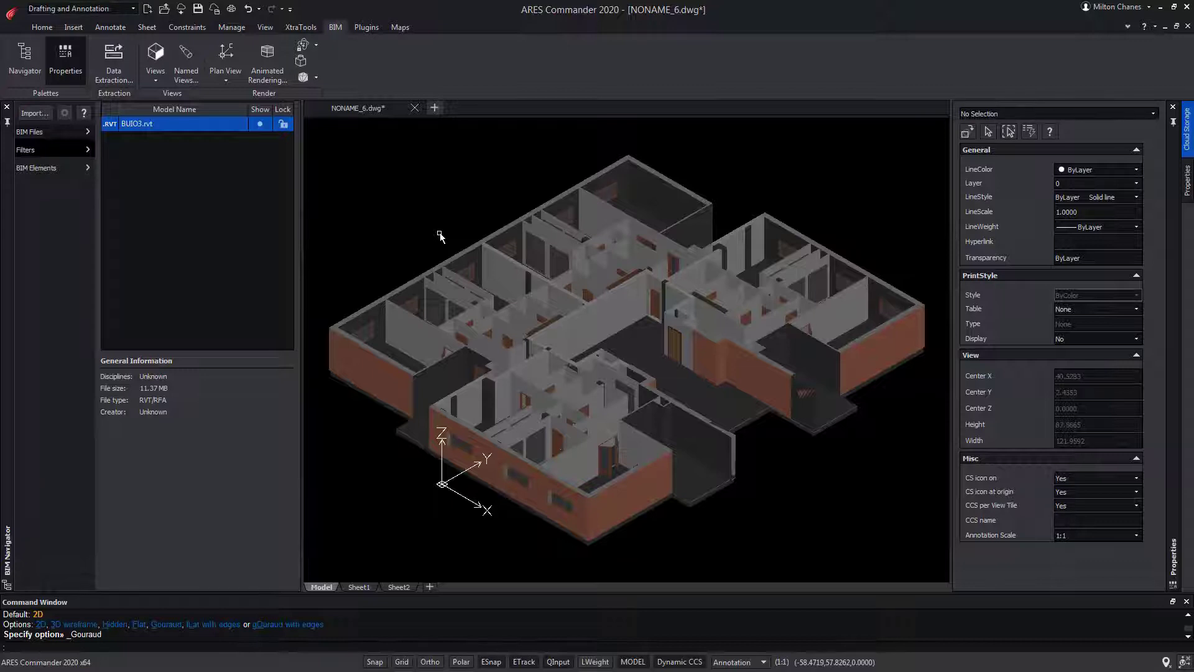
- In the element tree, select Basic Walls, walls 1D9 and 1D2, bathtub 243, and doors 1A9–27B
click(88, 166)
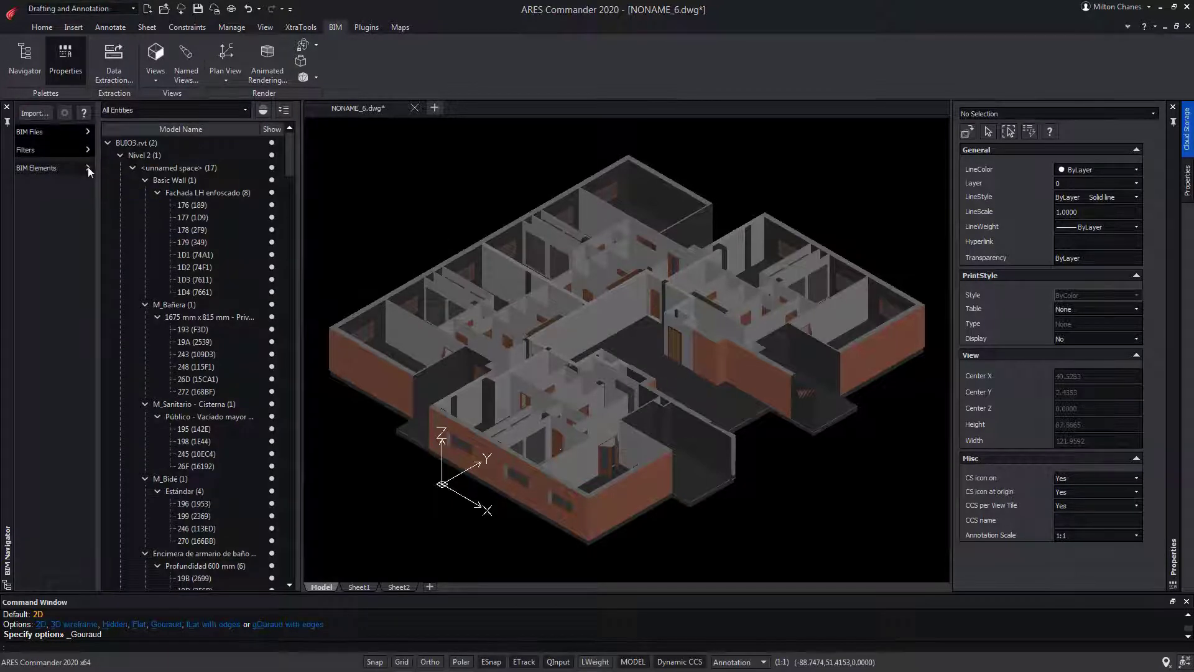
click(180, 180)
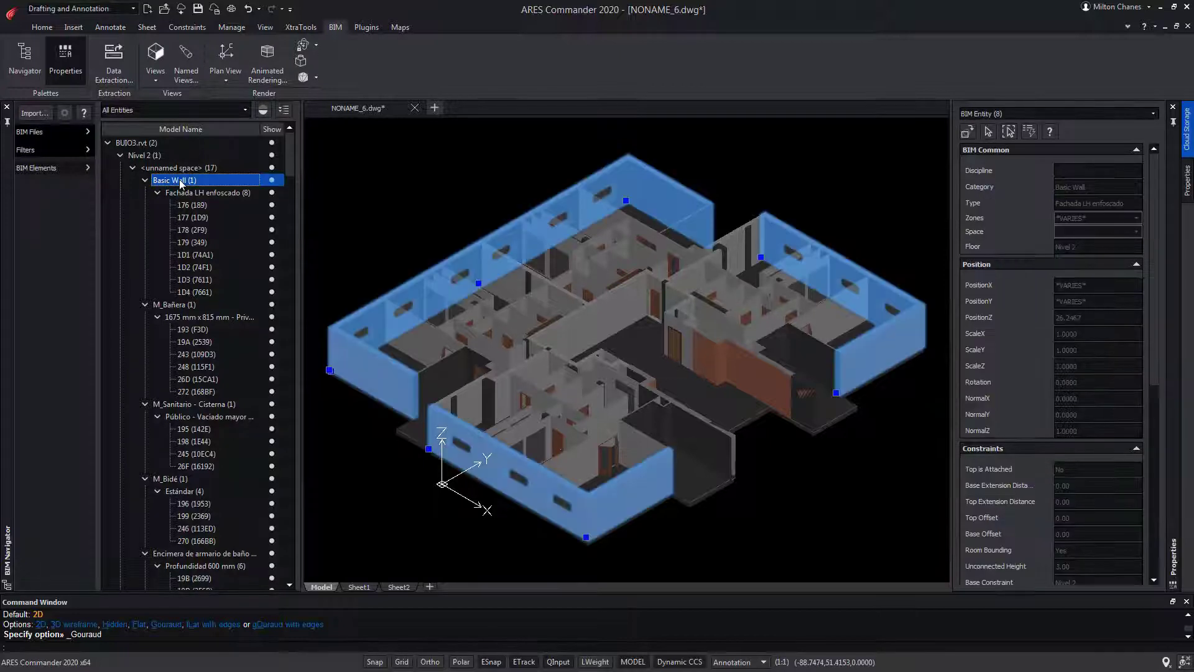
click(198, 219)
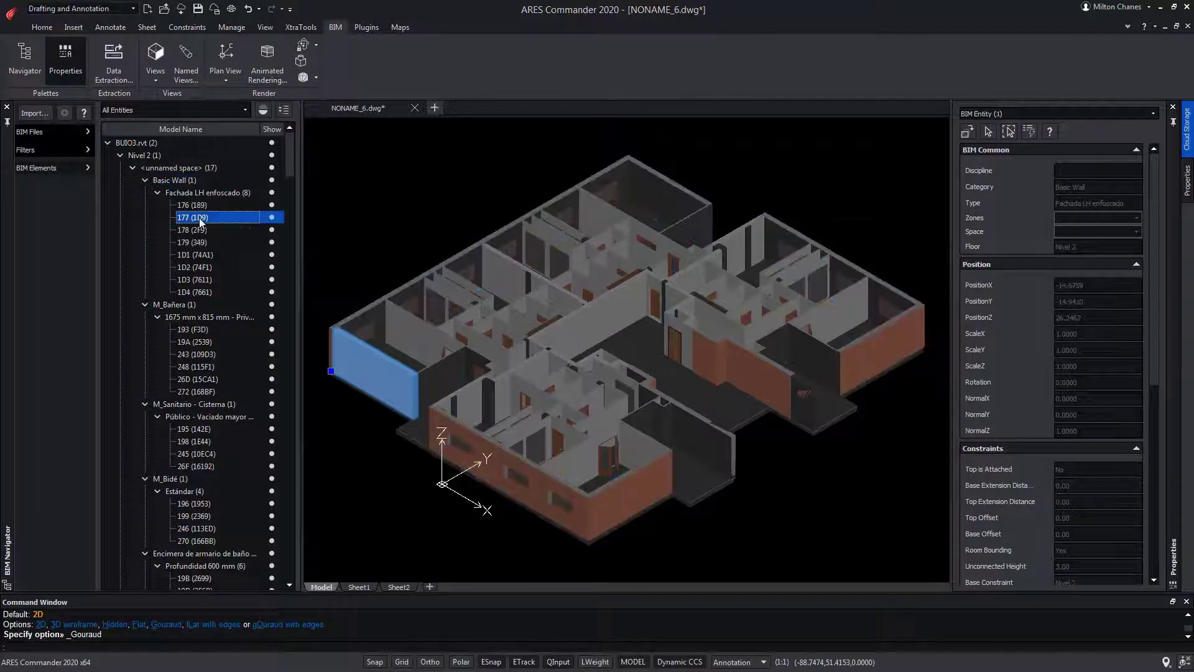
click(203, 263)
click(203, 356)
scroll(250, 278, down, 13)
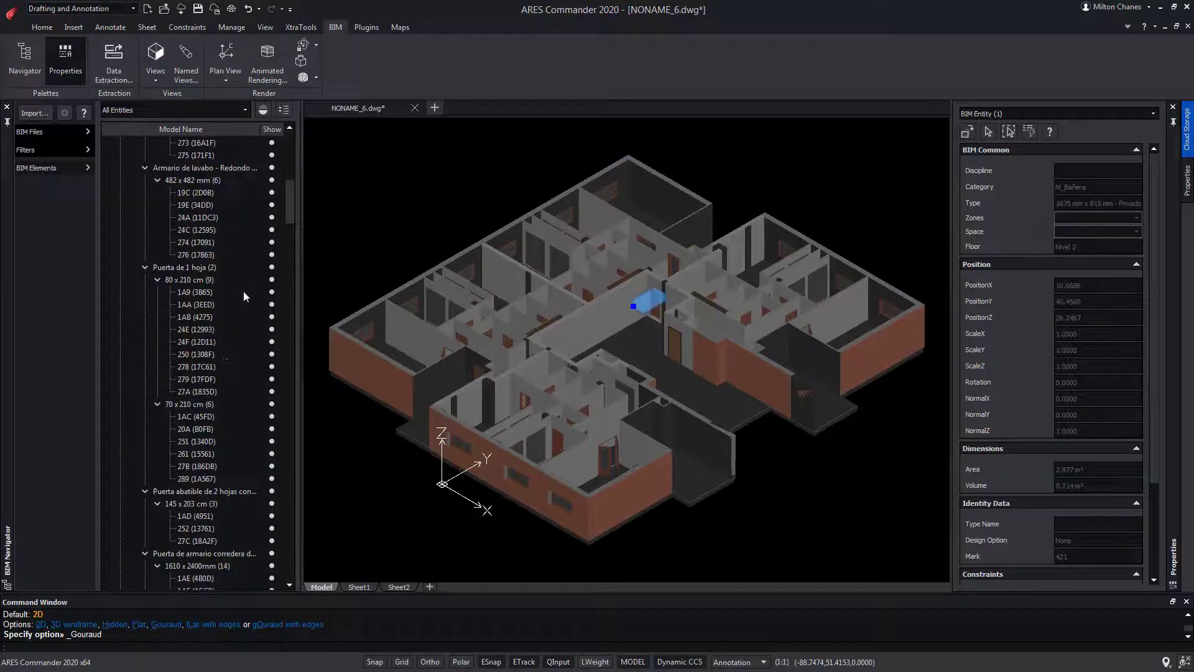
drag(244, 290, 189, 496)
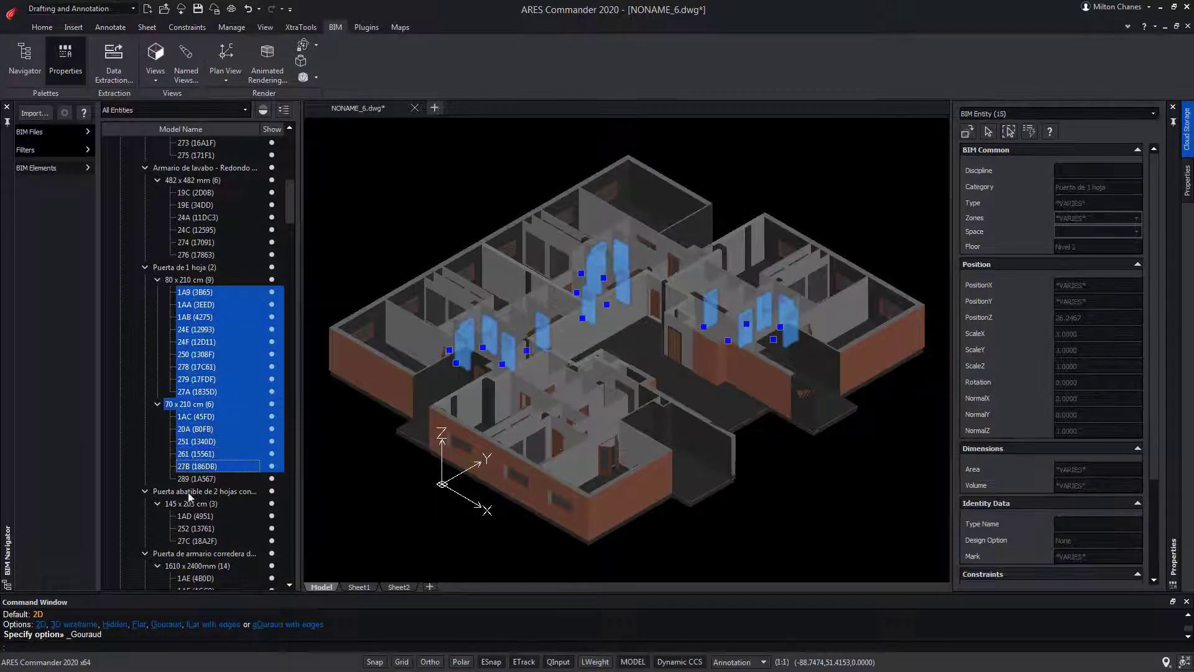
click(207, 295)
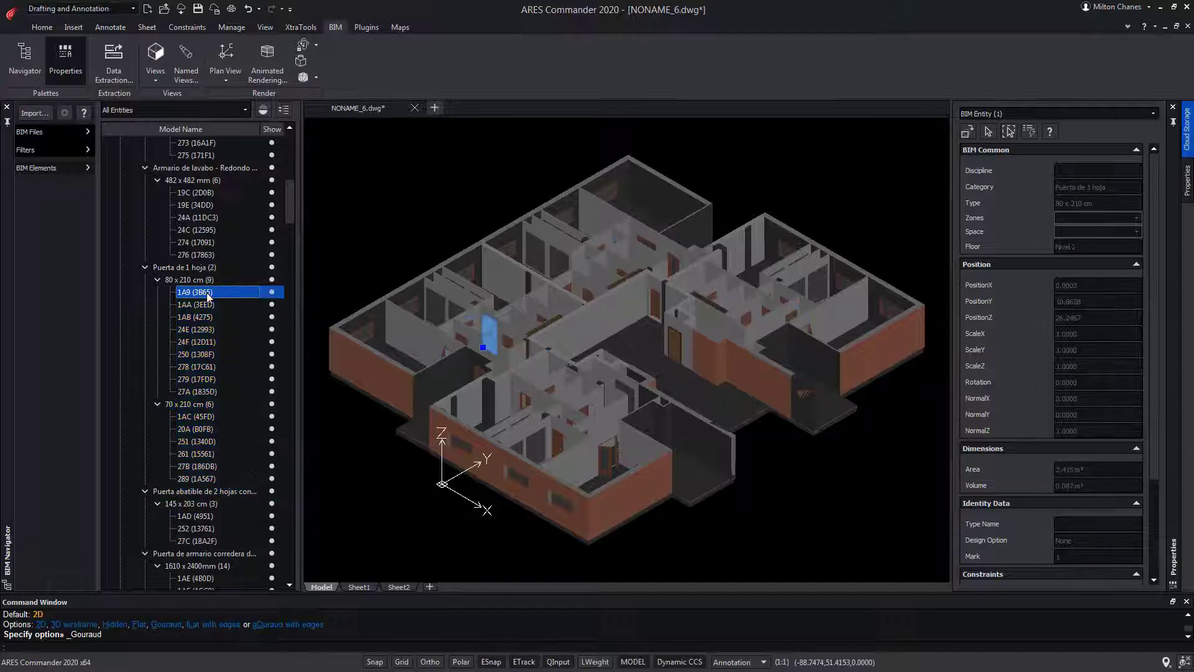
scroll(485, 336, up, 5)
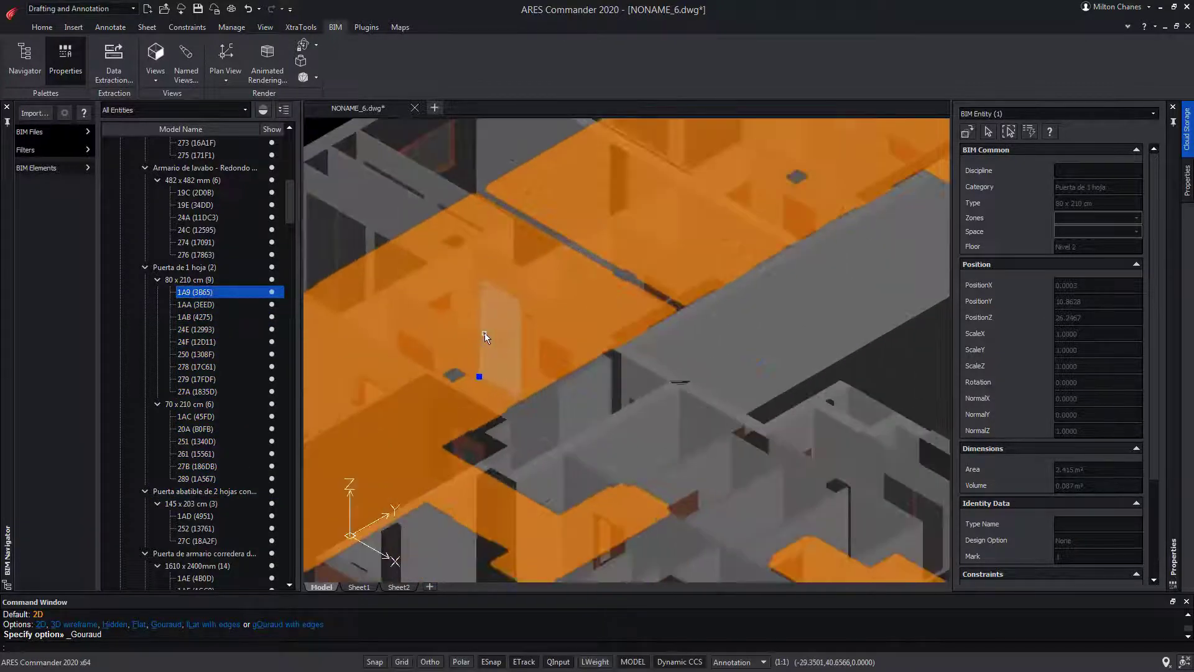
click(272, 293)
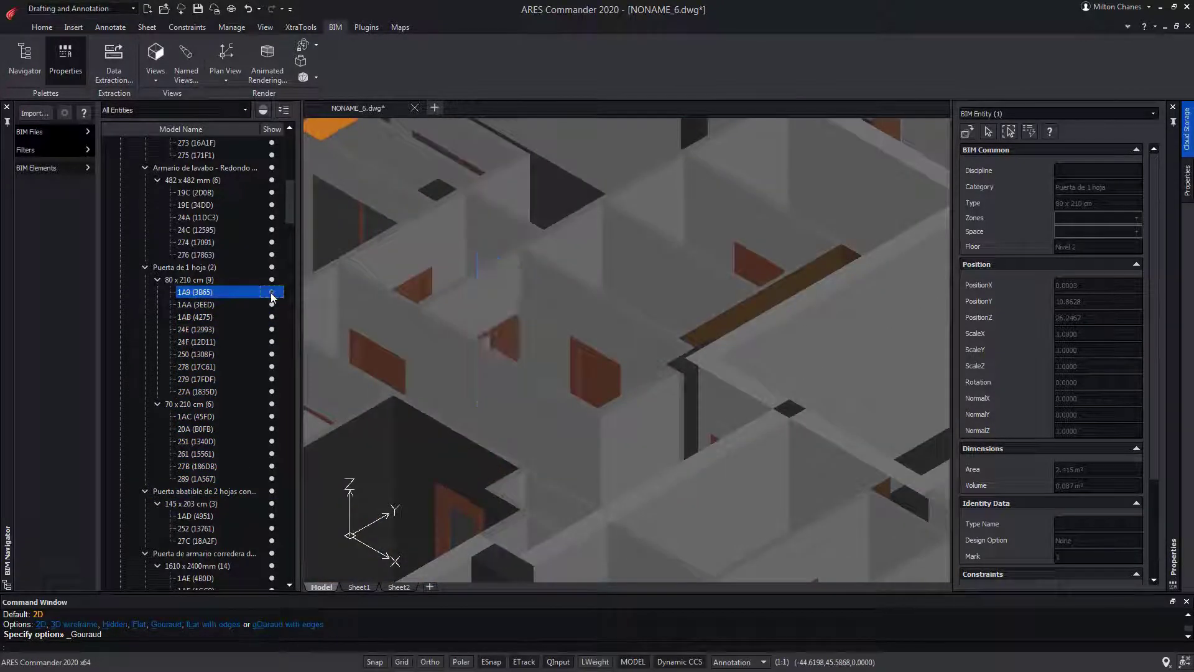
click(272, 293)
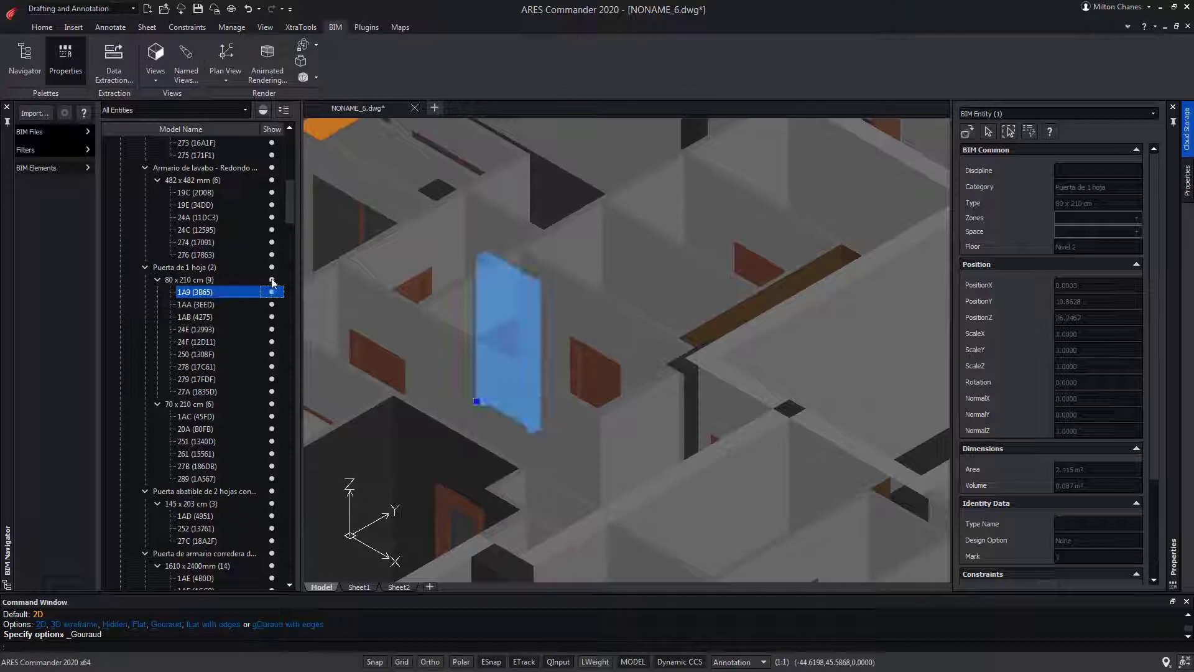
click(271, 281)
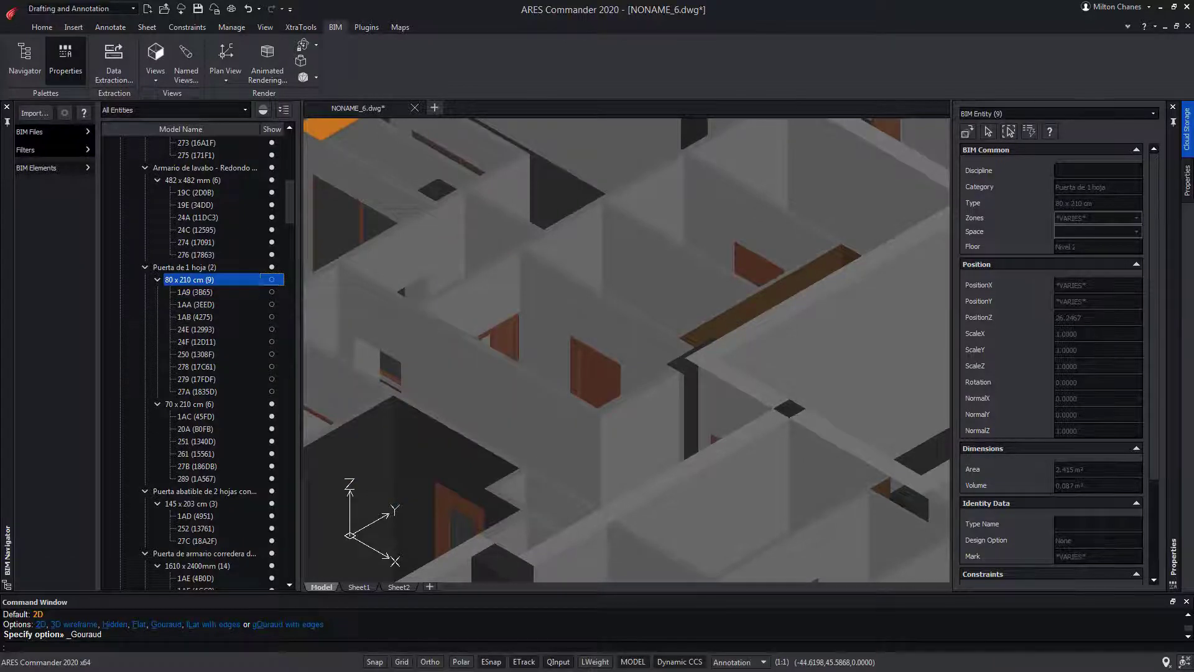
scroll(371, 320, down, 6)
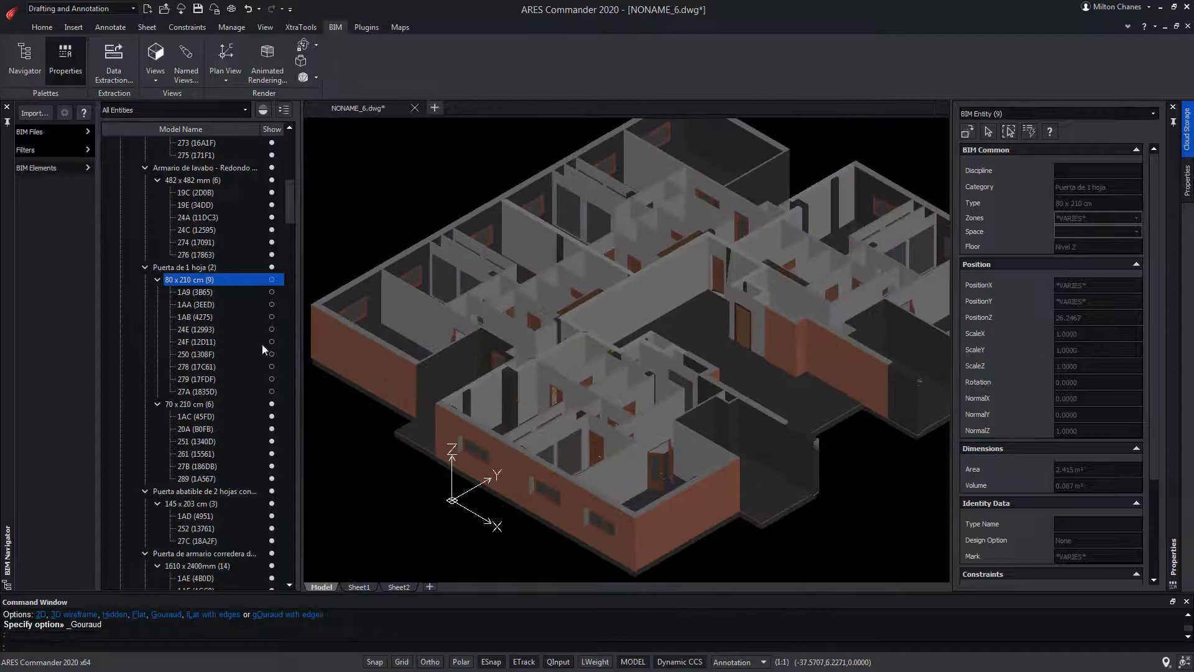
click(272, 280)
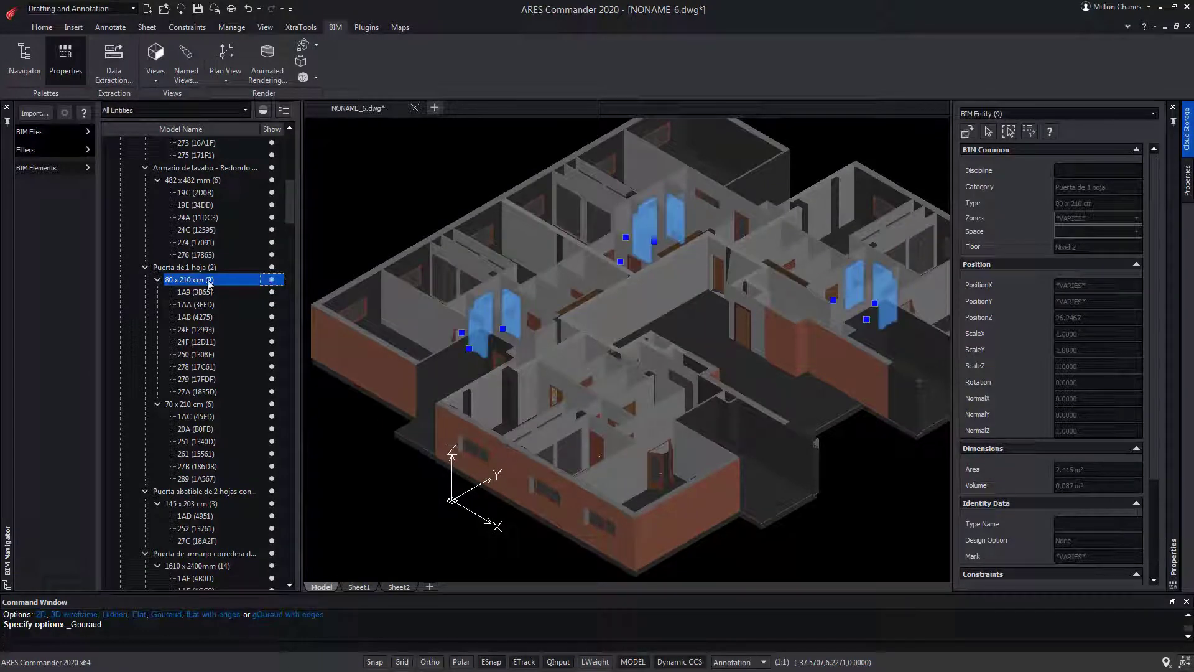
click(272, 267)
click(272, 267)
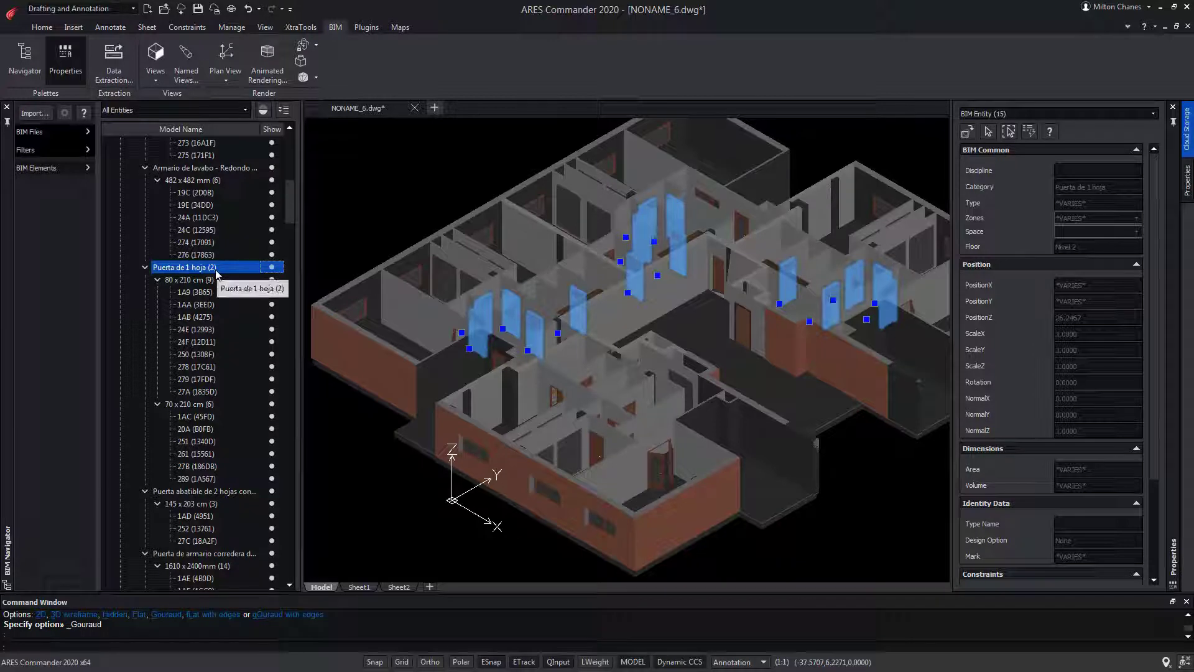
scroll(396, 191, down, 1)
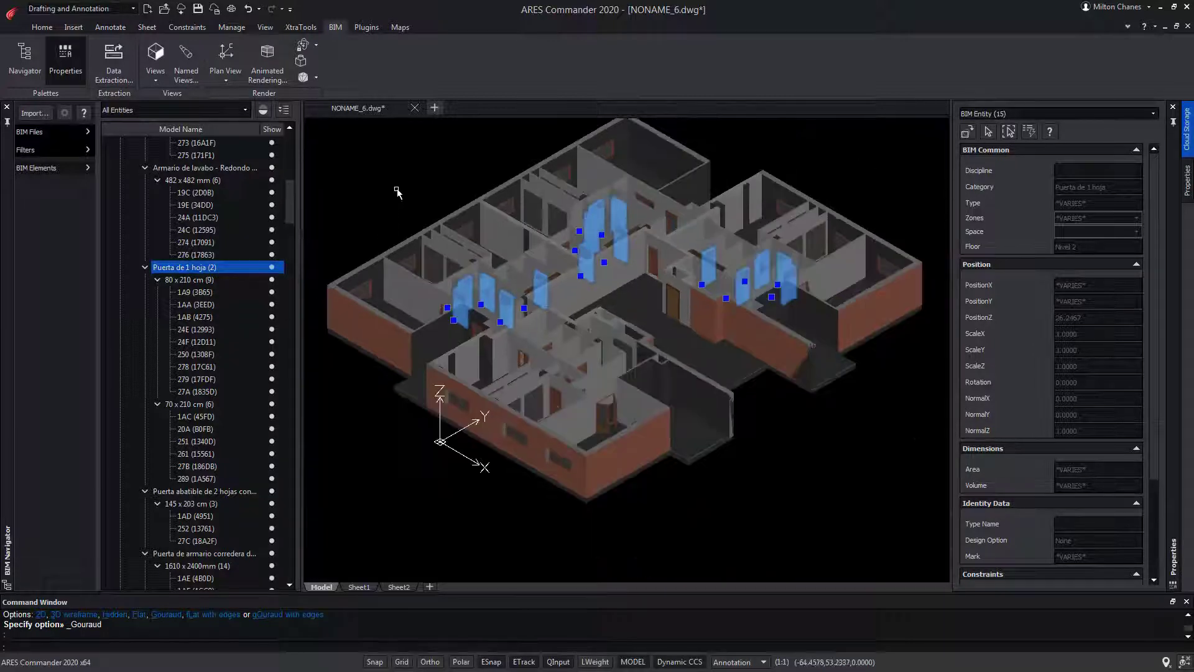
- Undo the recent zoom and pan changes and show the BIM Elements filter editor
key(ctrl+z)
key(ctrl+z)
key(ctrl+z)
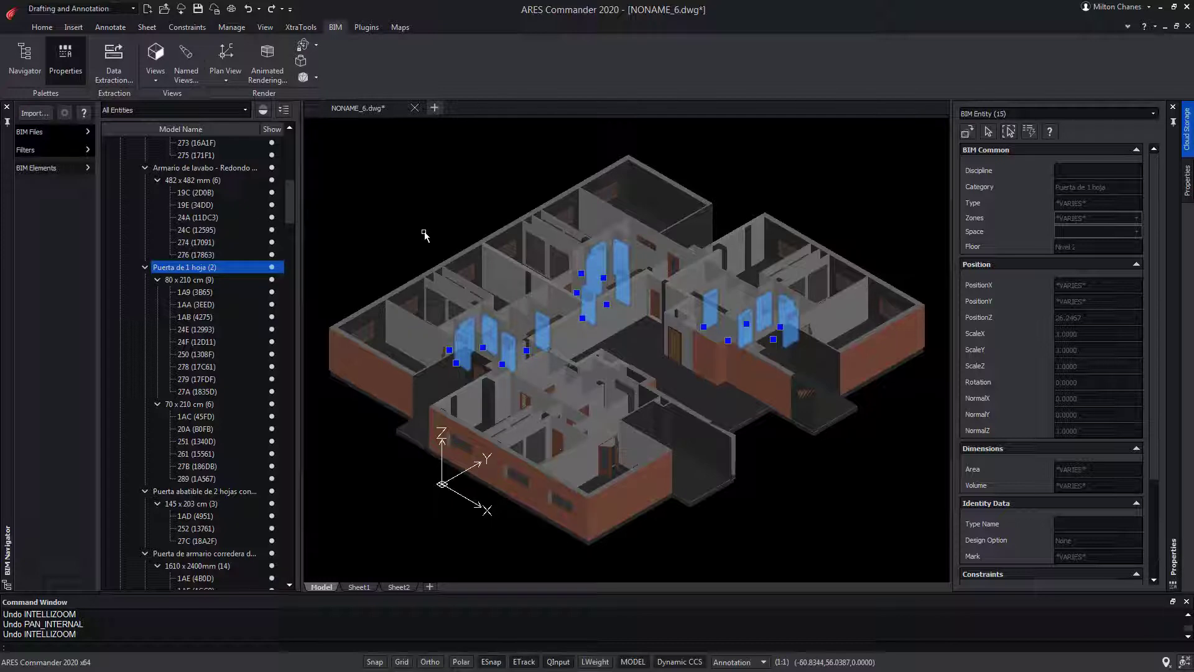
click(87, 168)
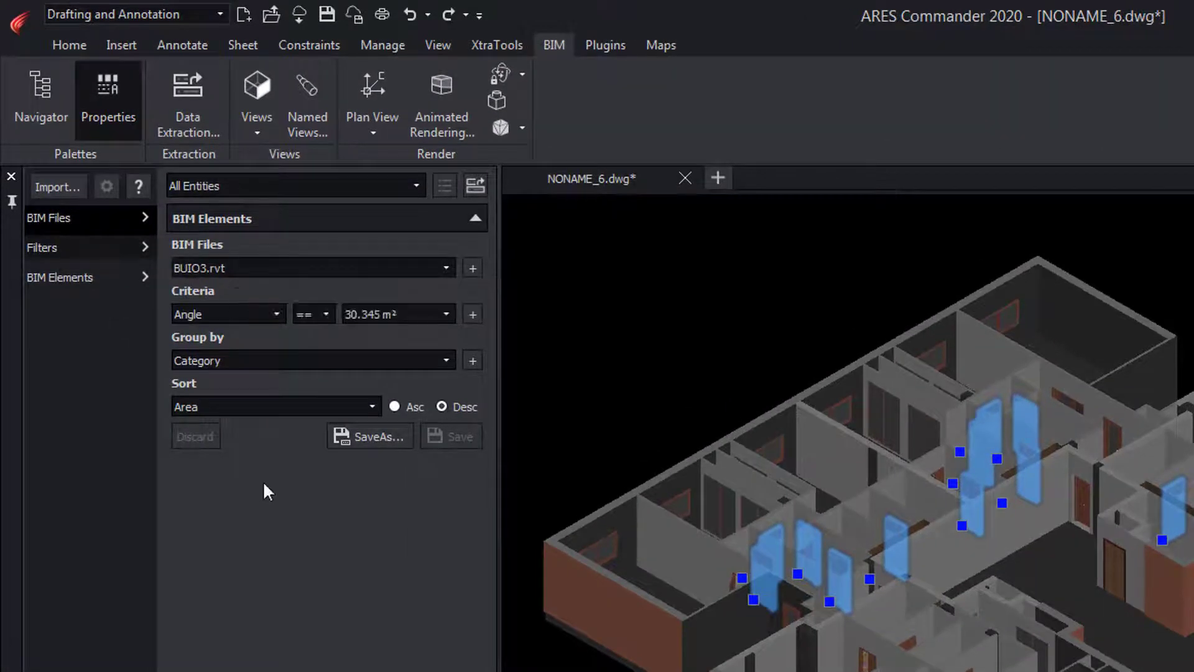
- Add a Category criterion to the BIM filter
click(276, 314)
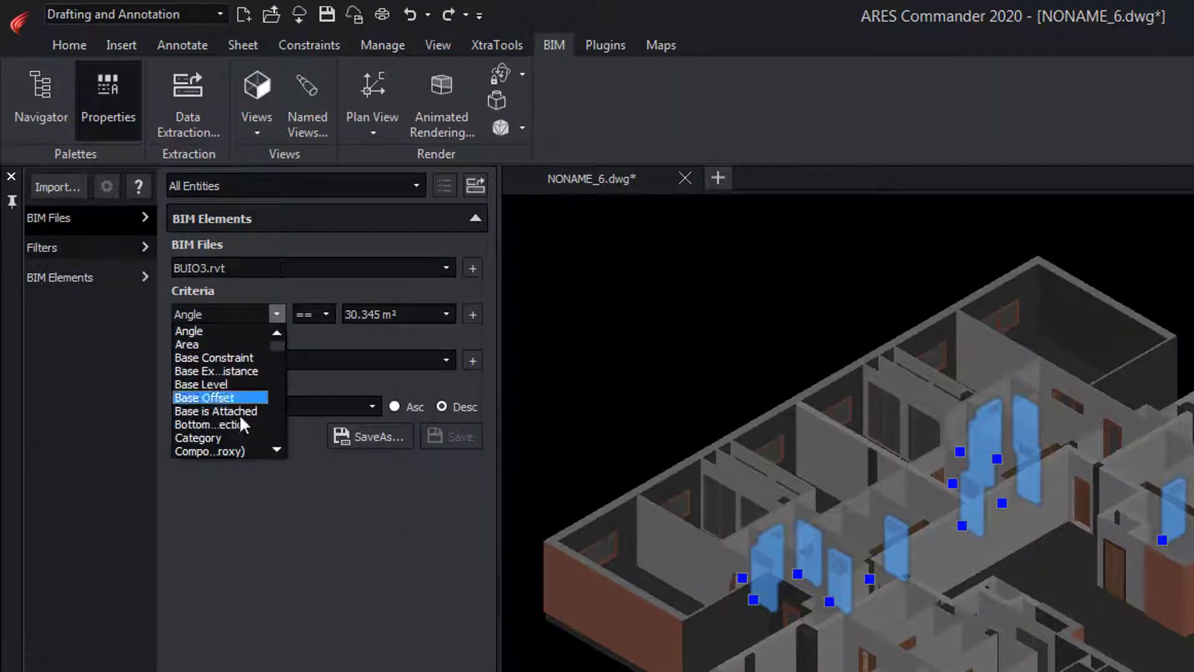
click(226, 434)
click(446, 314)
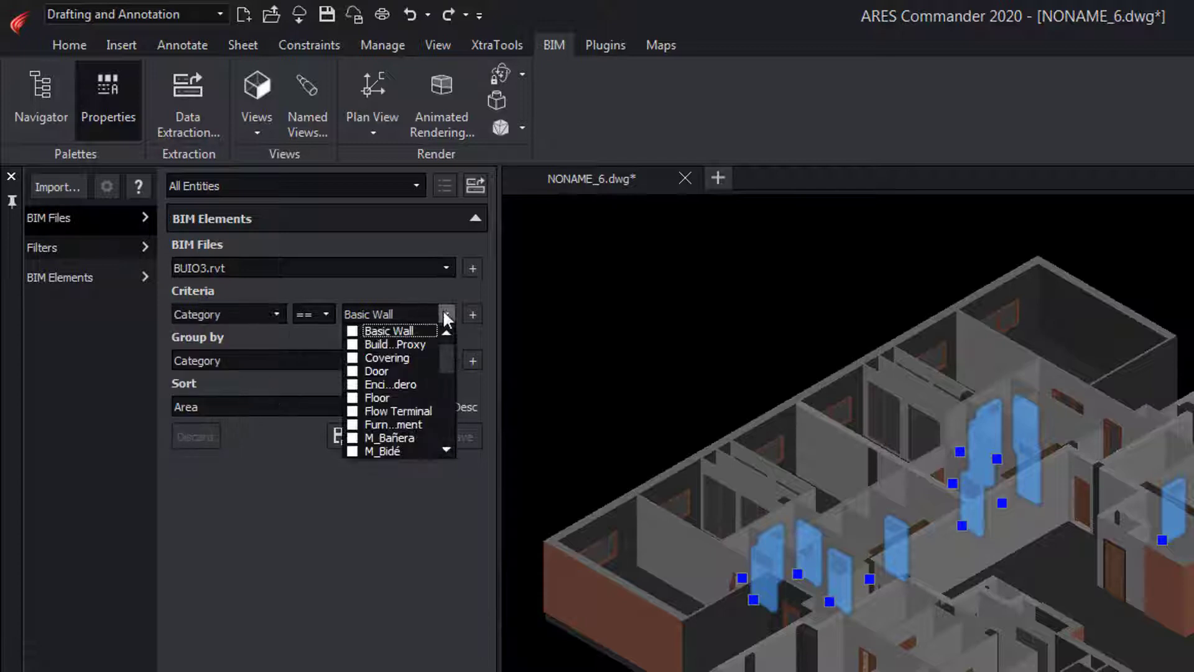
drag(448, 353, 445, 383)
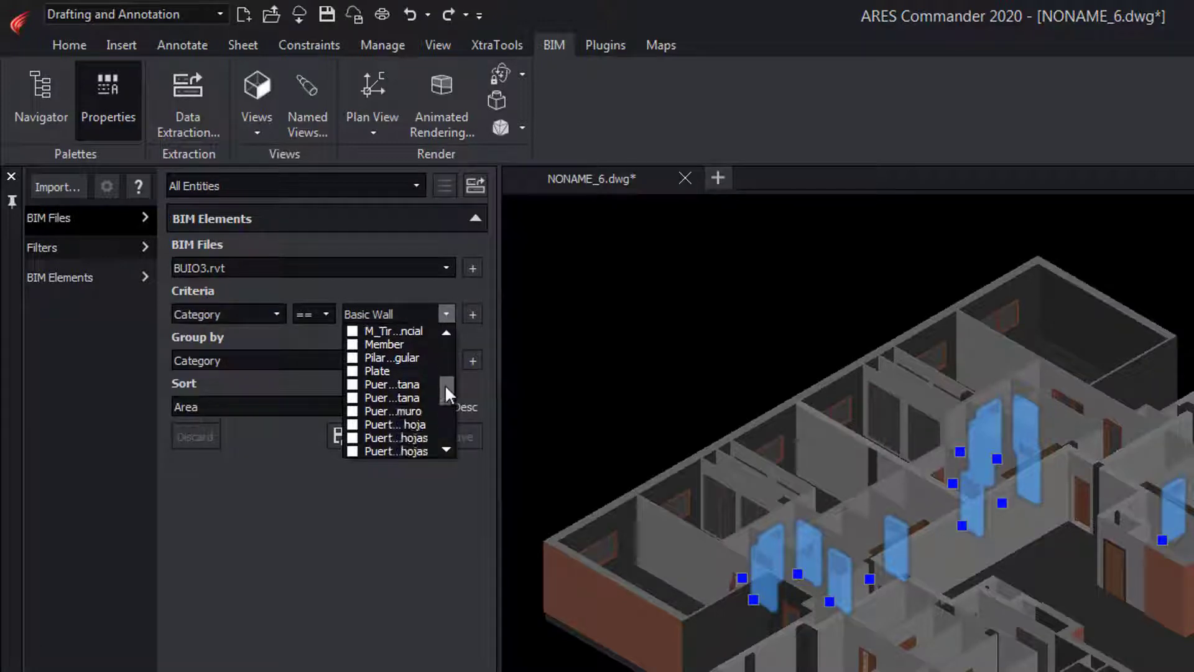
- Tick the Puerta door and window categories and apply the filter
click(352, 385)
click(352, 398)
click(353, 411)
scroll(357, 404, down, 1)
click(352, 384)
click(353, 438)
click(352, 425)
click(353, 411)
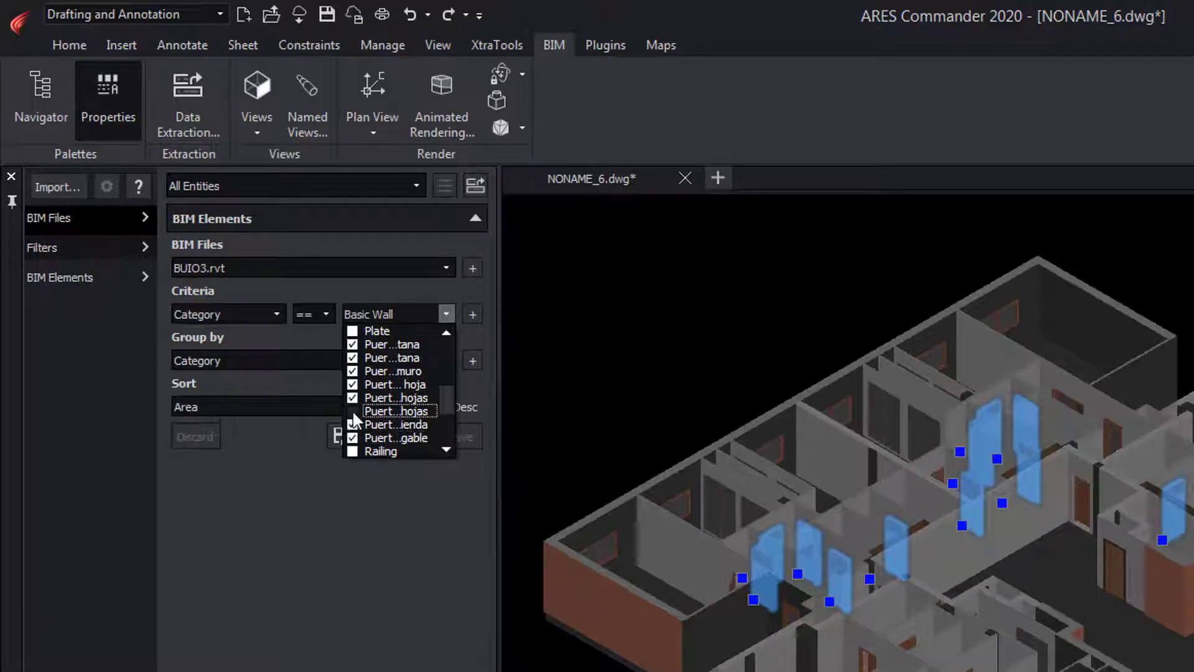
scroll(352, 410, down, 1)
scroll(422, 364, down, 1)
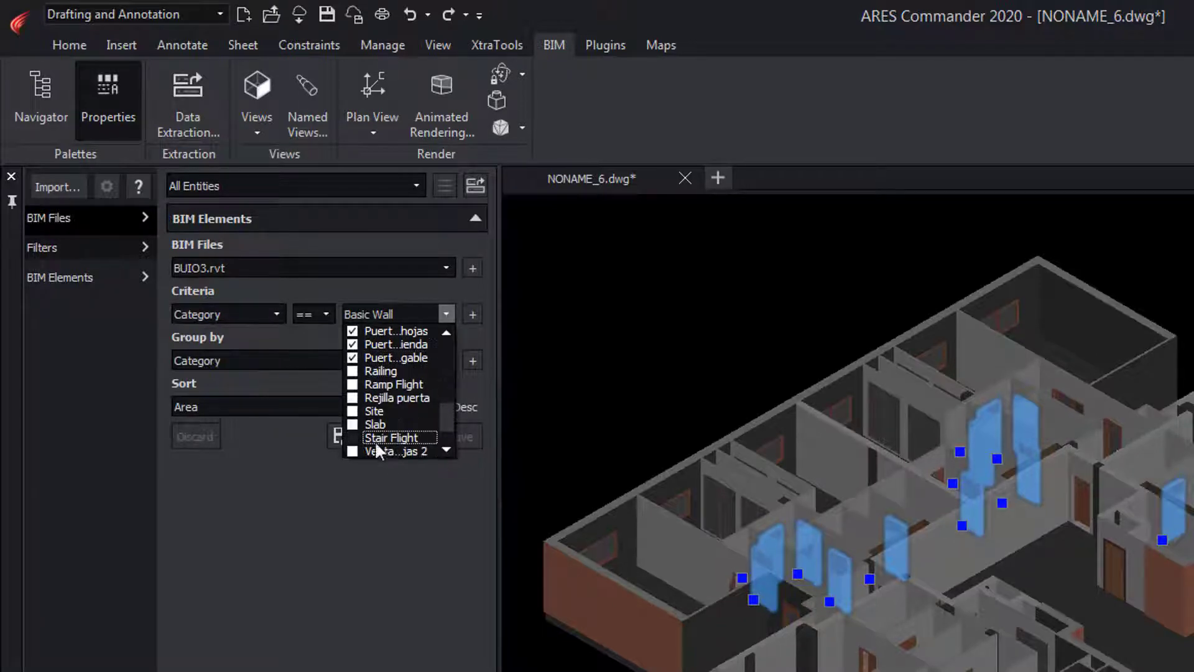
click(354, 450)
scroll(440, 383, up, 2)
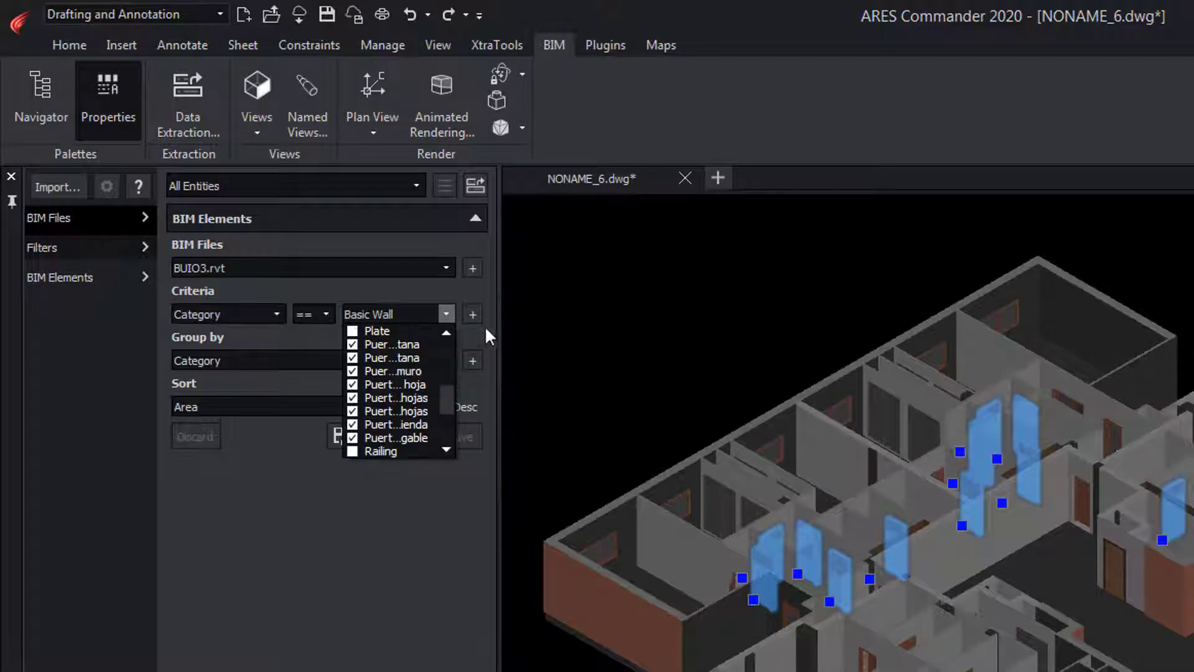
click(473, 315)
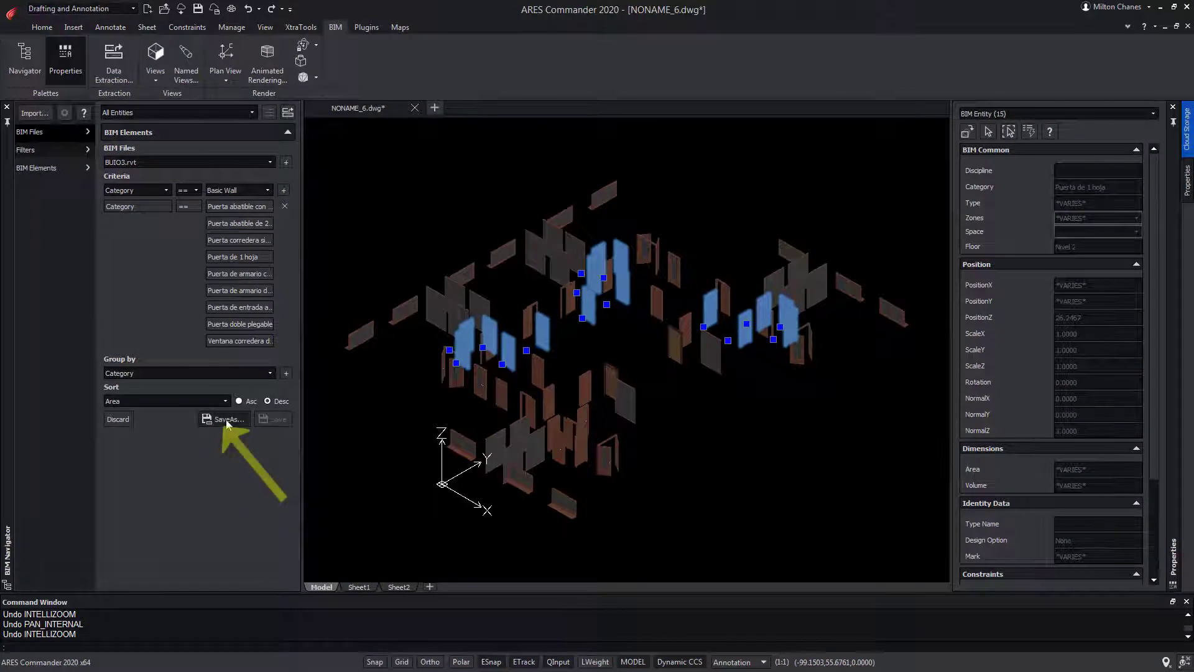
- Save the filter under the name Carpentry
click(224, 419)
text(Carp)
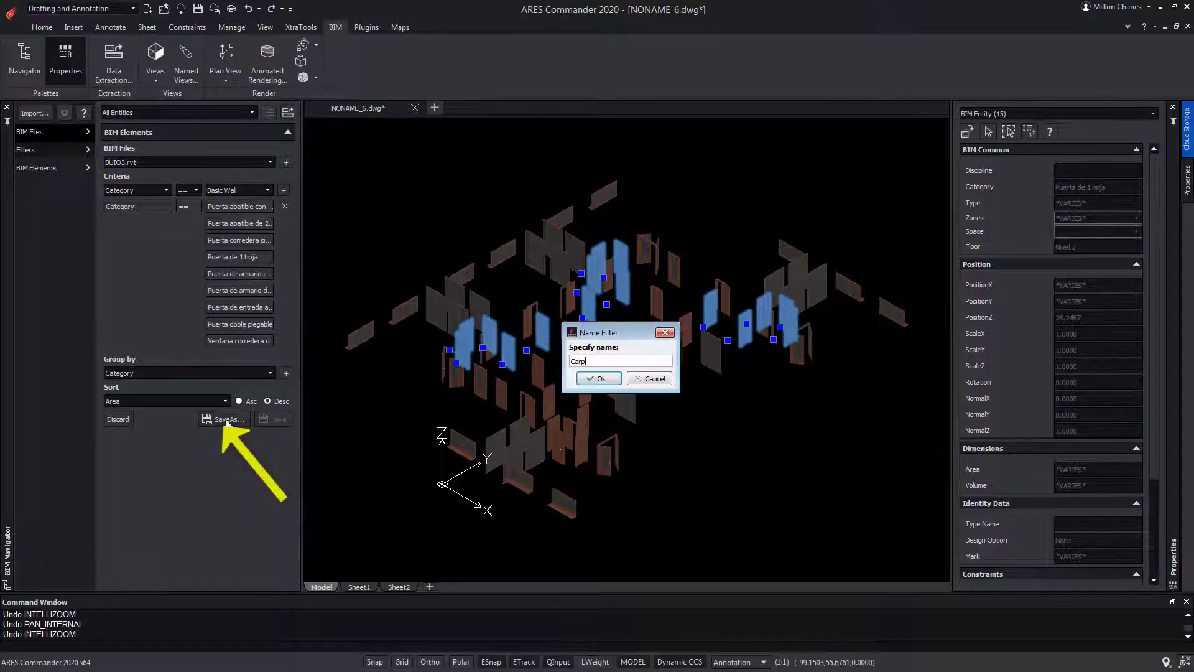
text(entry)
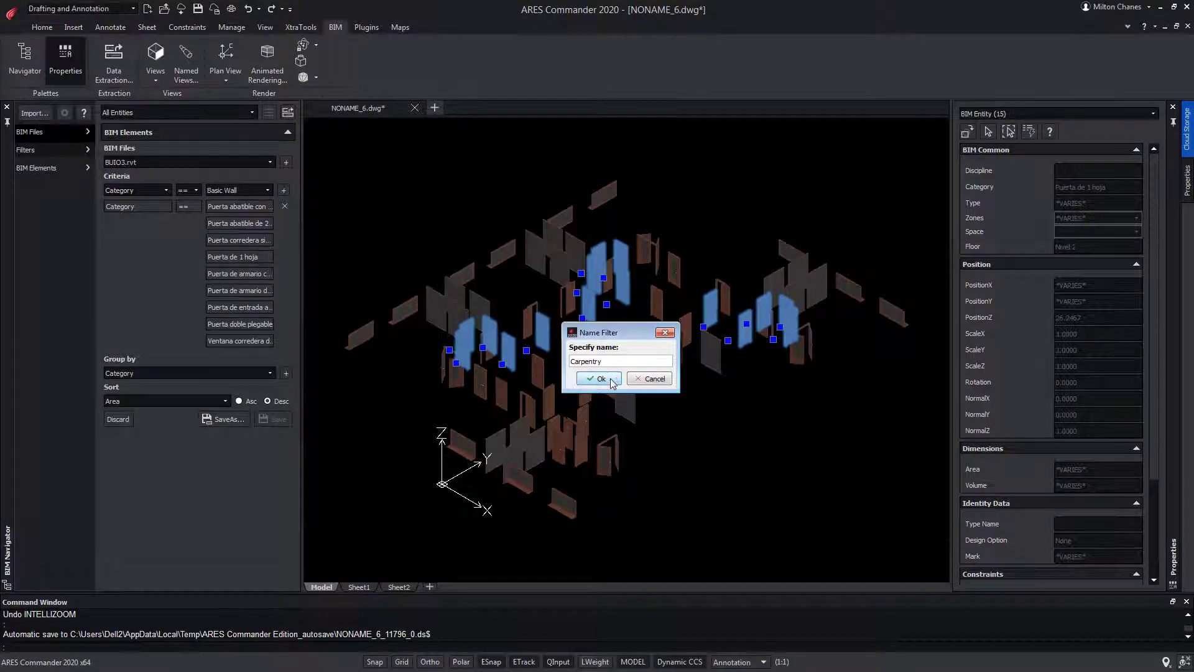
click(599, 378)
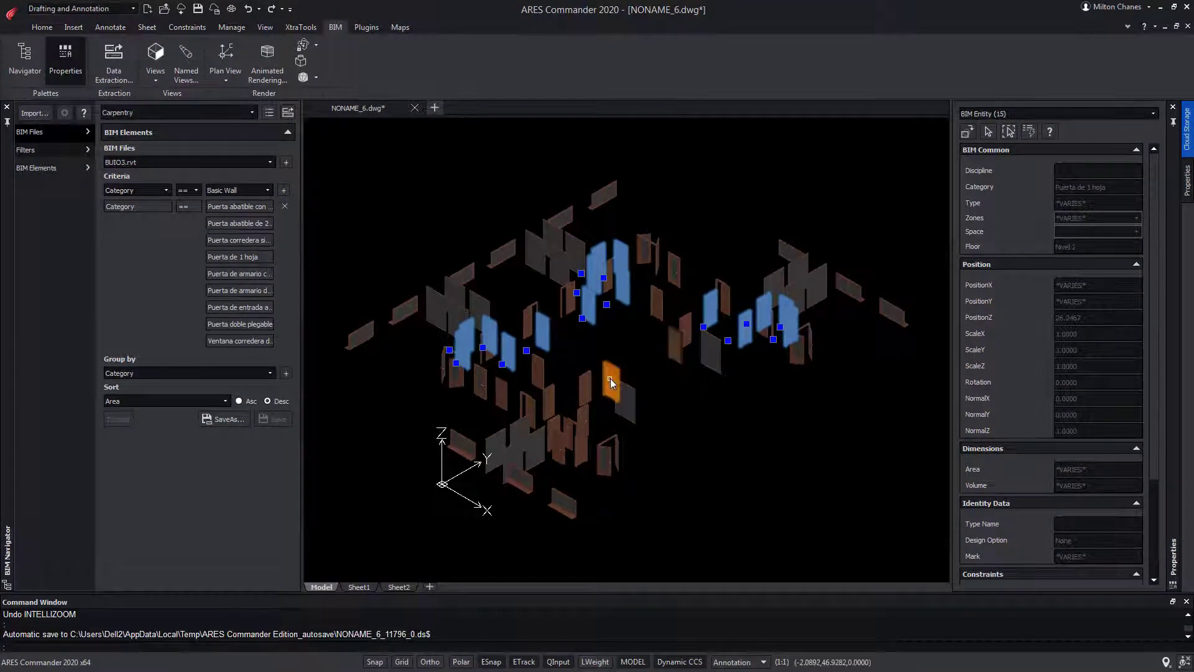
- Start a new data extraction and save its settings as Doors and Windows.det
click(289, 114)
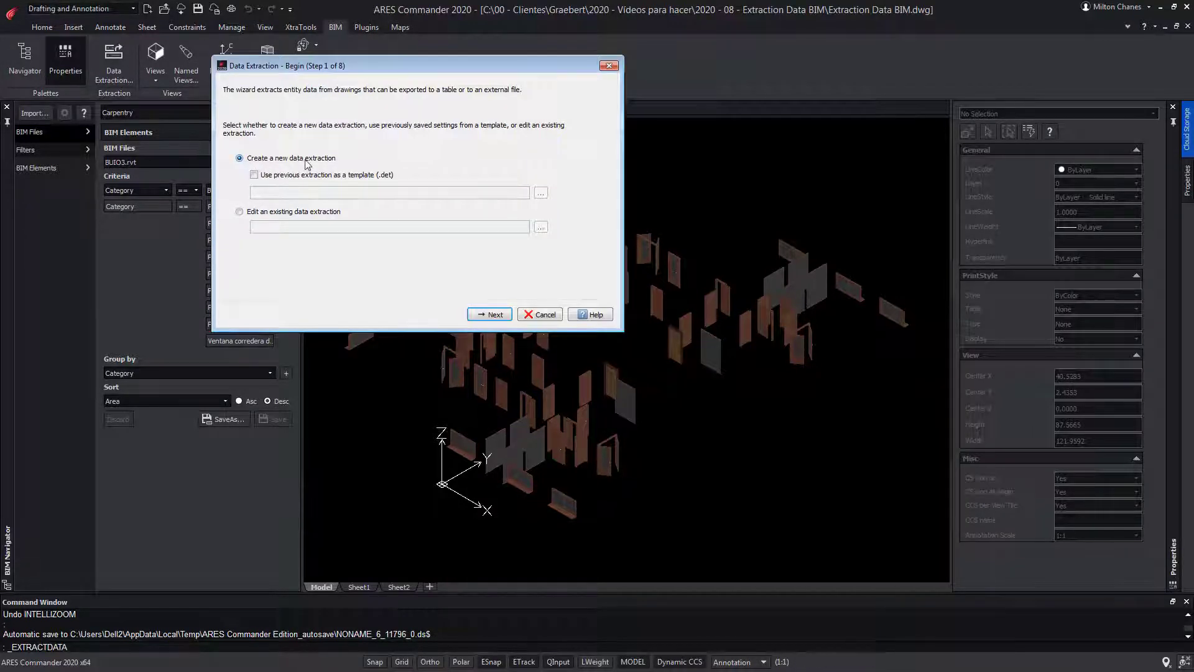
click(490, 314)
text(Doors and Windows.det)
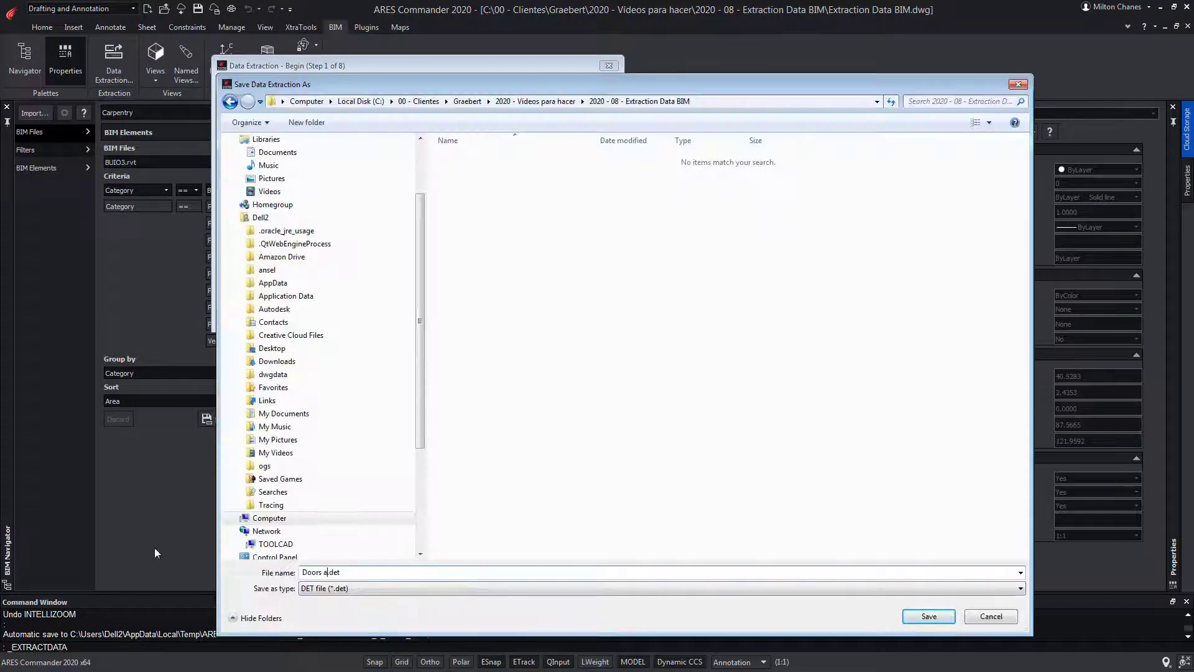
click(935, 618)
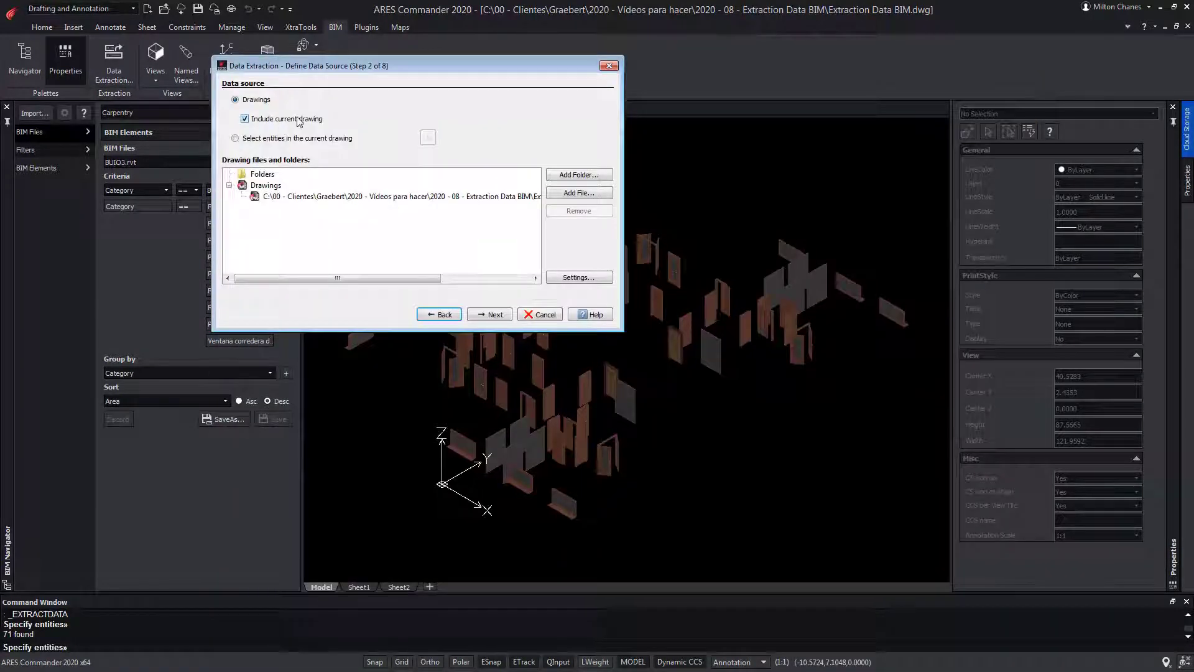
- Crossing-select all 71 model entities for the extraction and continue to entity types
click(306, 139)
click(428, 137)
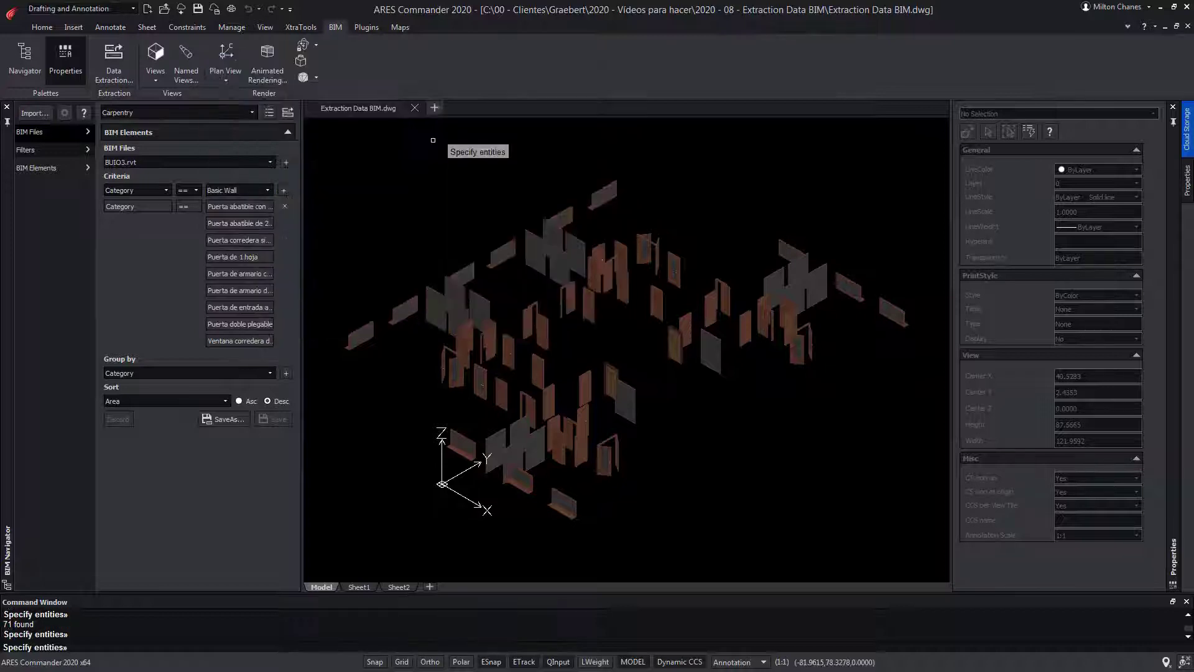
click(926, 148)
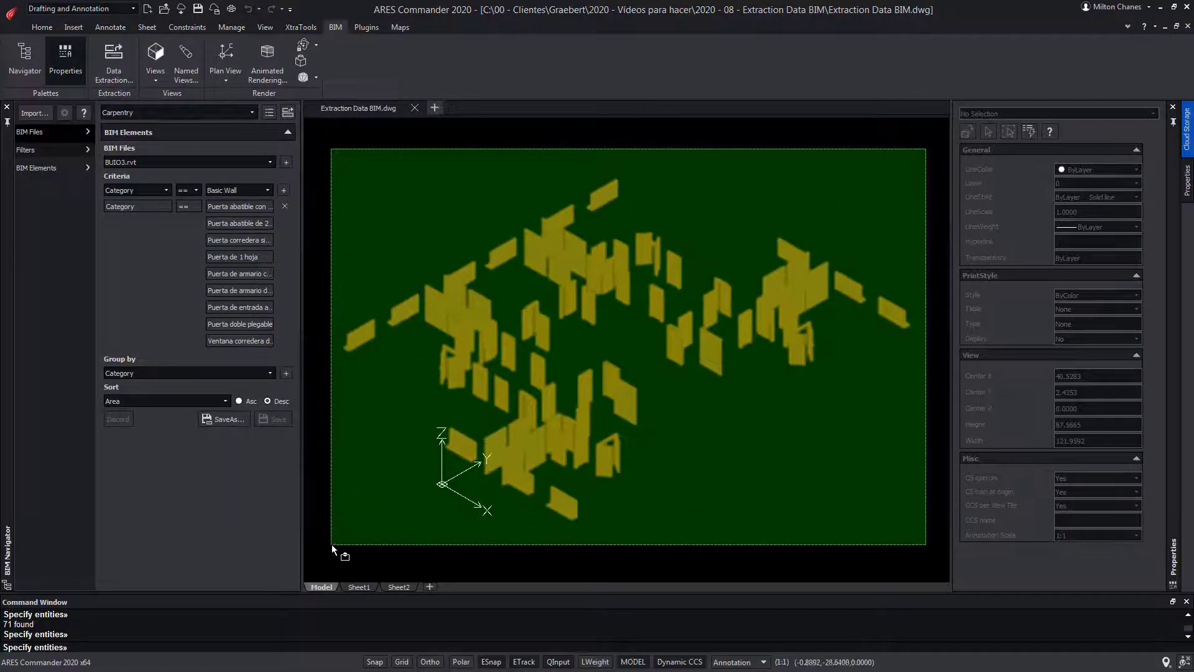
click(331, 543)
key(Return)
click(491, 314)
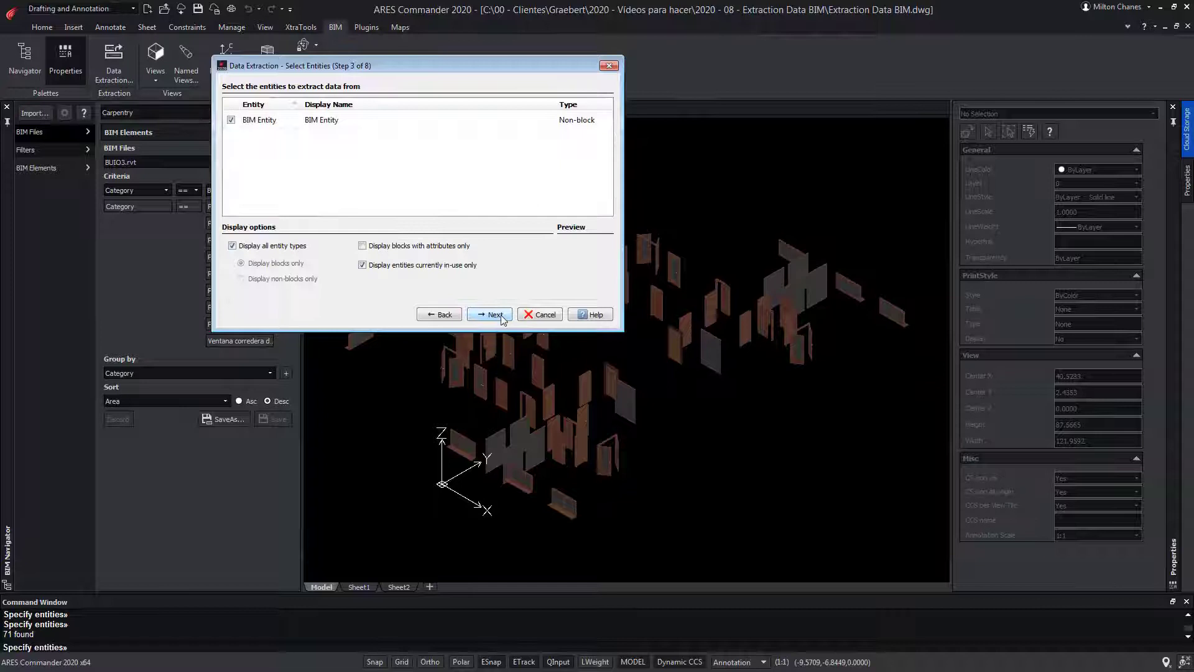
- Exclude the Position, Phasing, Identity Data, Drawing, Customer and Constraints categories, keeping BIM Common
click(494, 315)
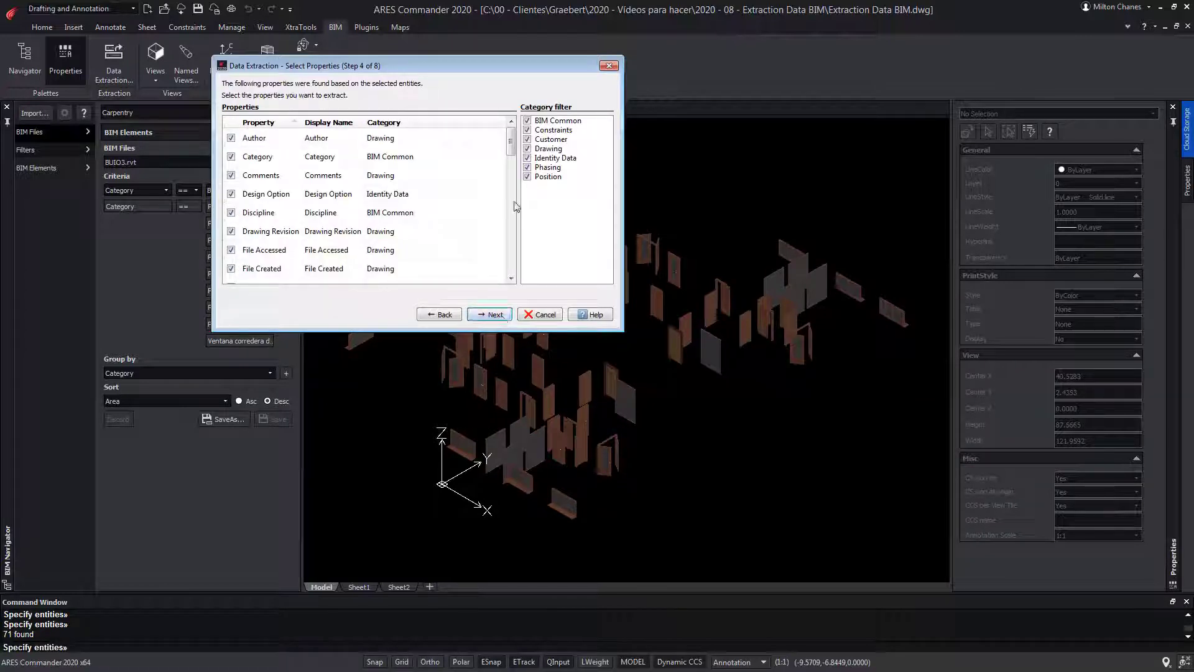
click(528, 177)
click(528, 167)
click(528, 158)
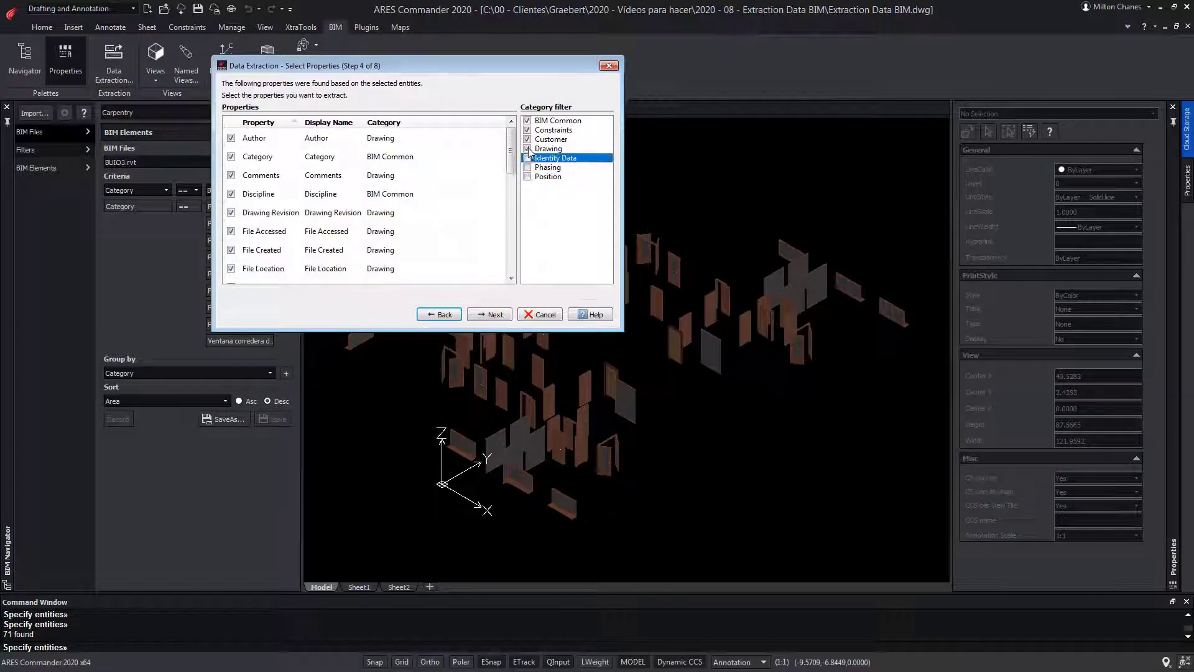
click(528, 149)
click(528, 139)
click(528, 130)
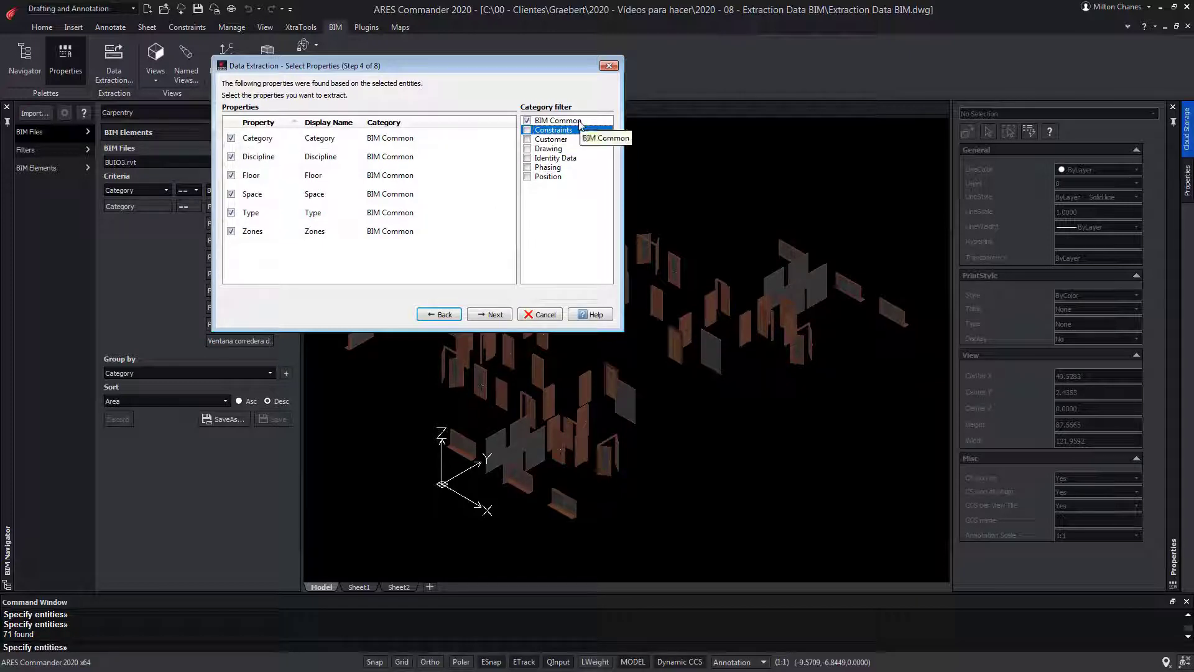
- Uncheck the Zones, Type, Space, Floor and Discipline properties, leaving only Category
click(231, 232)
click(230, 213)
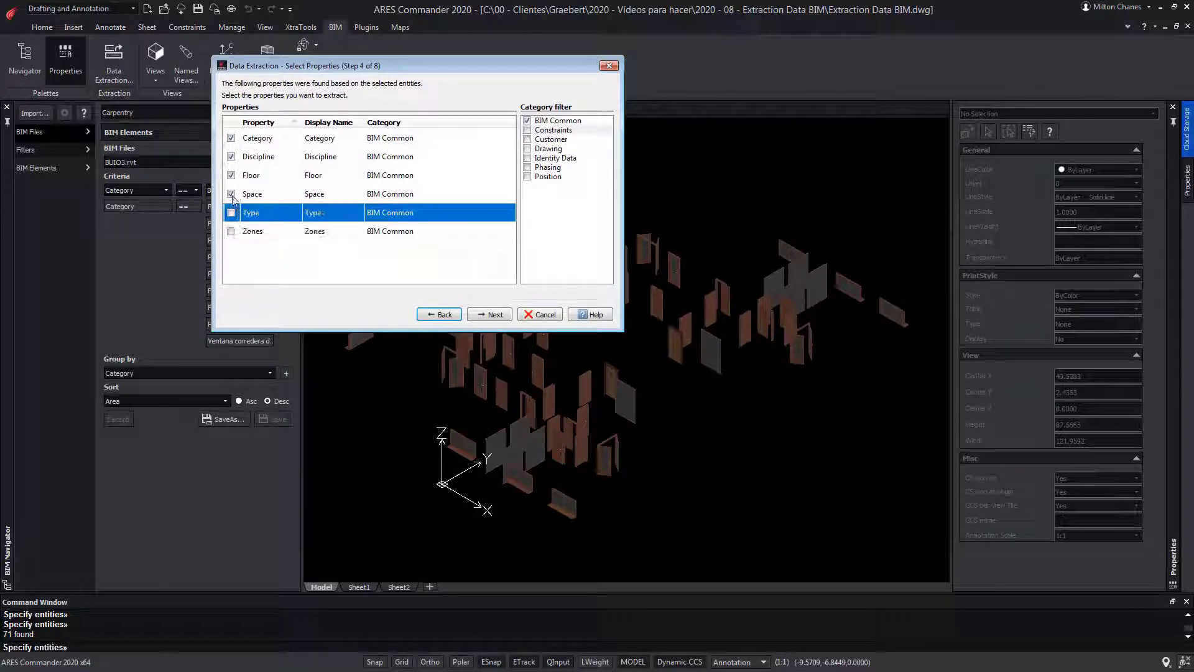
click(230, 194)
click(231, 175)
click(231, 157)
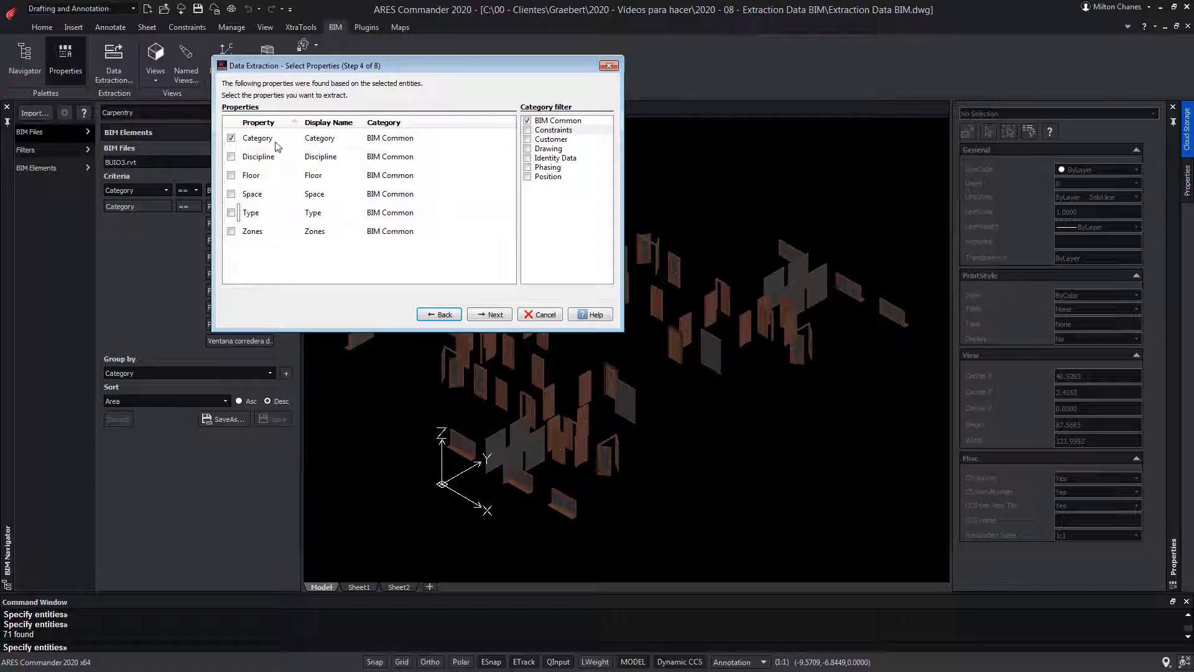
- Widen the Category column, toggle Combine identical rows off and back on, and continue to output
click(490, 314)
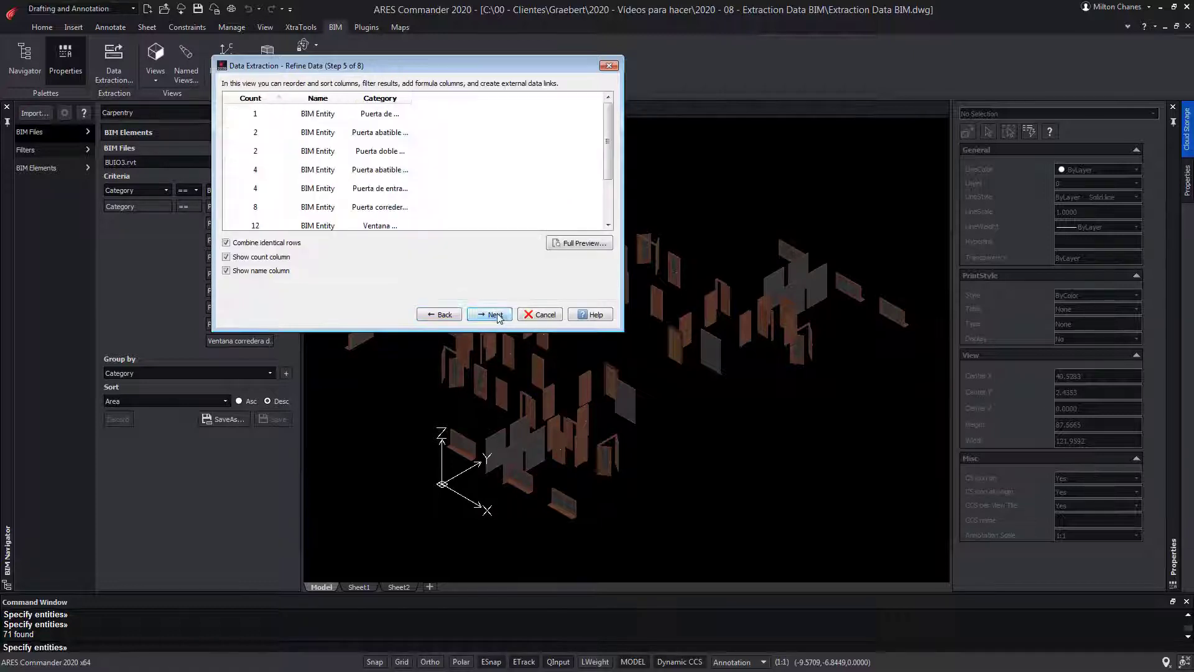
double_click(413, 98)
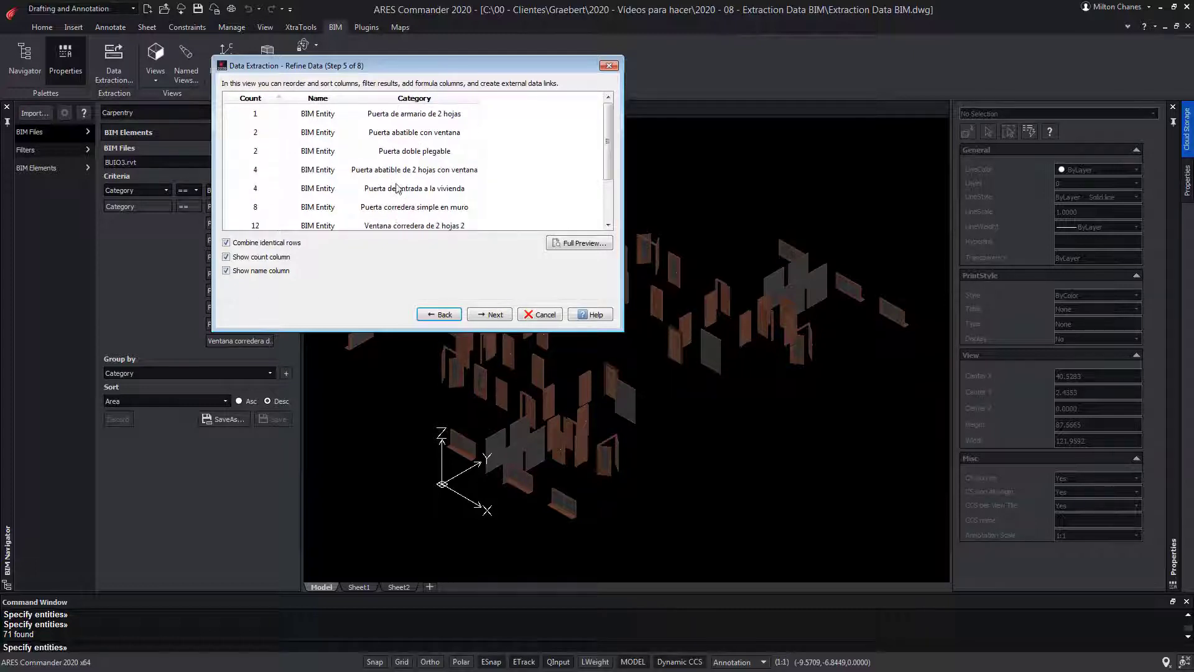
click(248, 245)
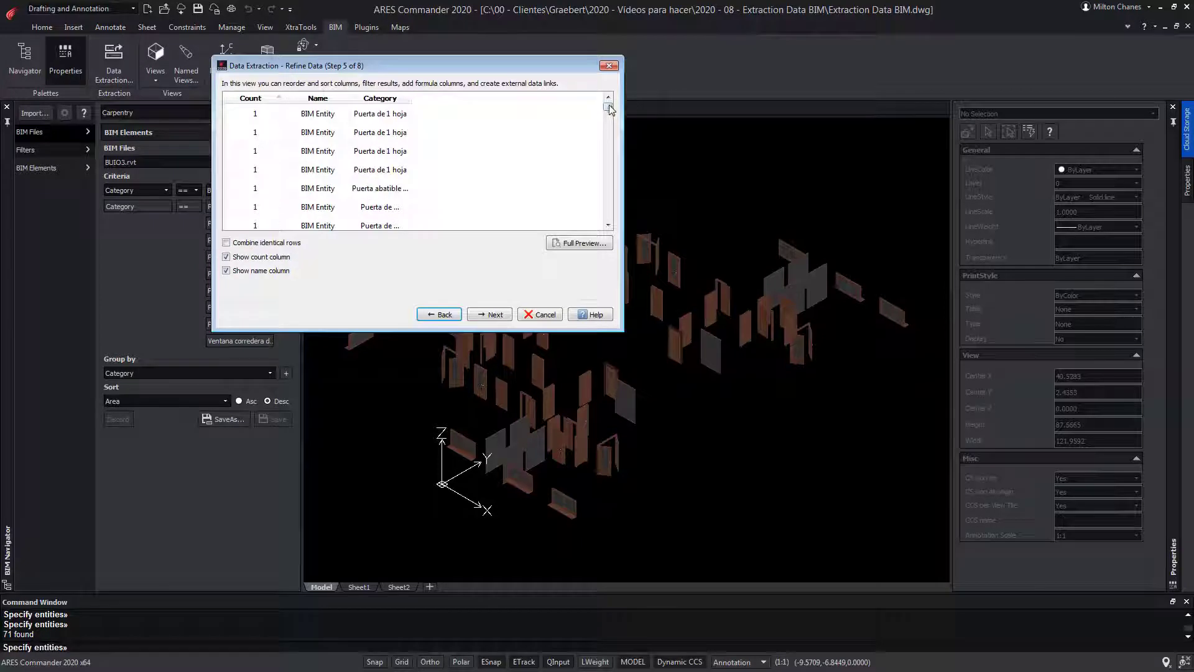
scroll(607, 137, up, 3)
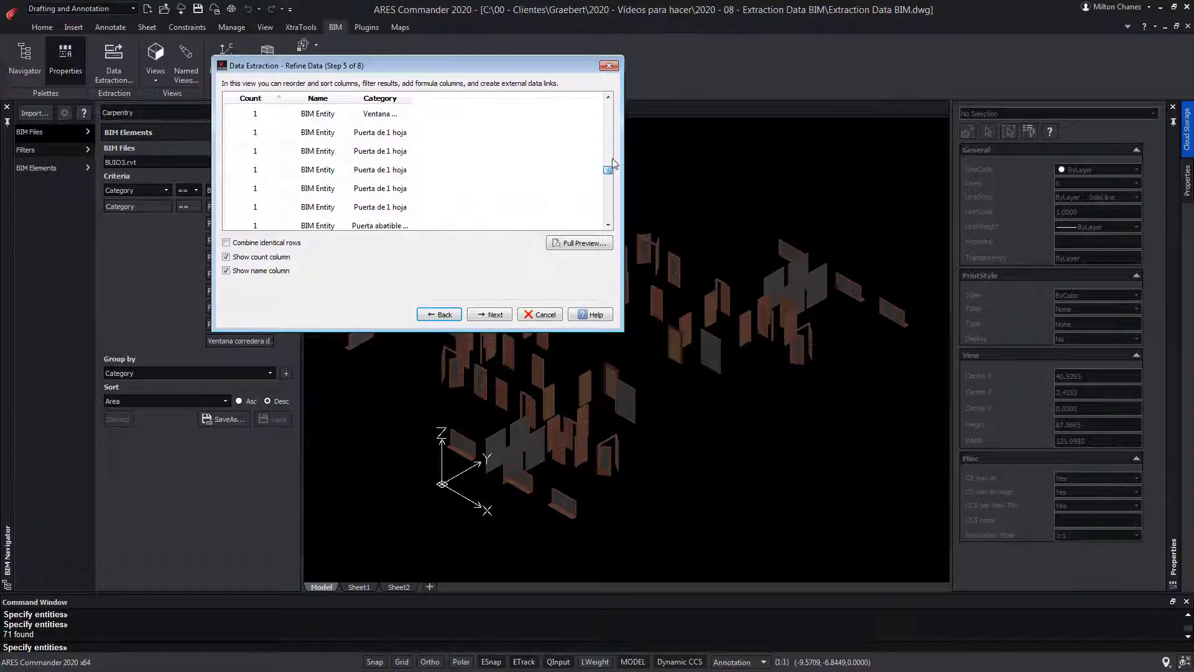
click(262, 245)
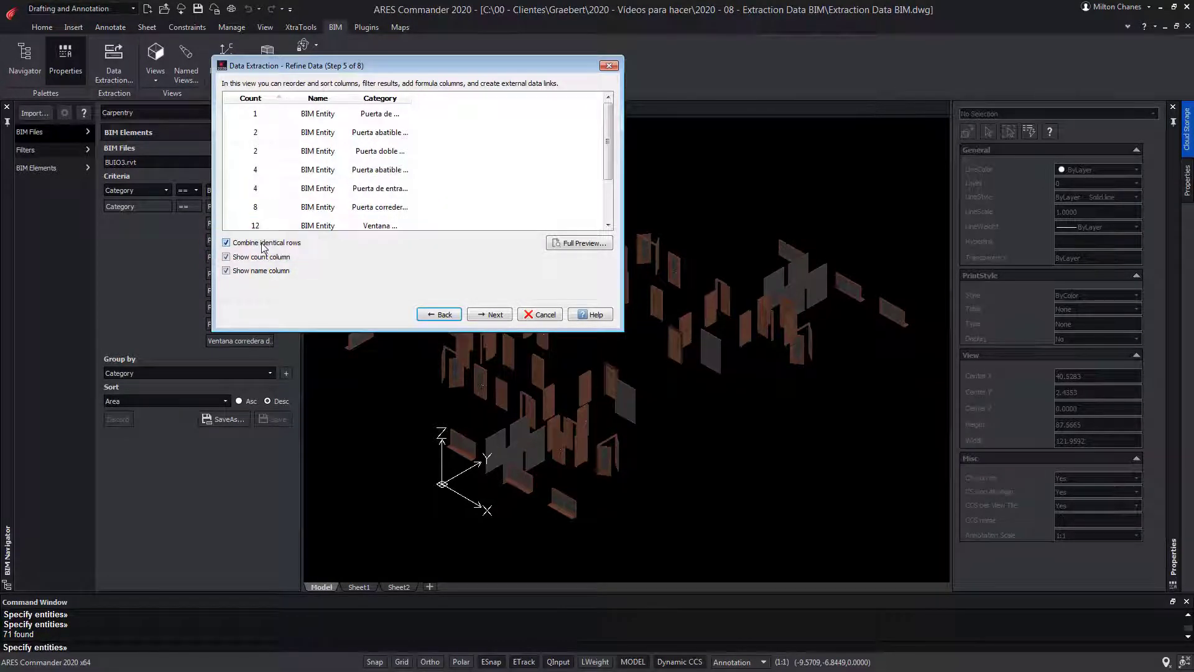
scroll(288, 151, down, 1)
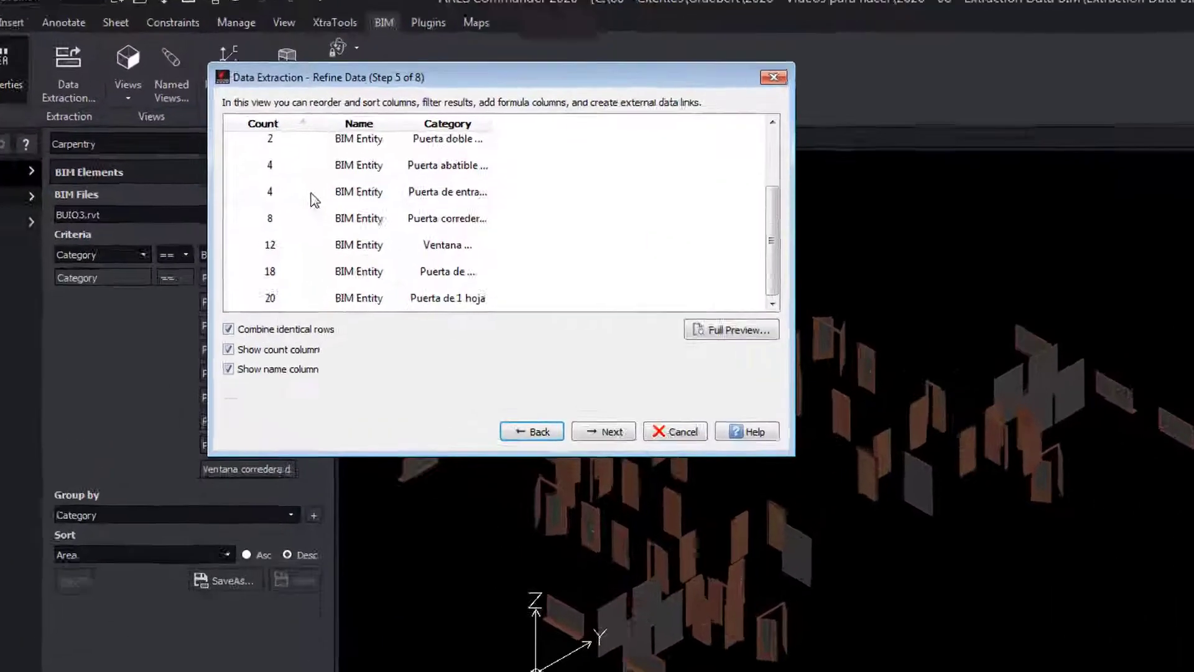
scroll(314, 199, up, 1)
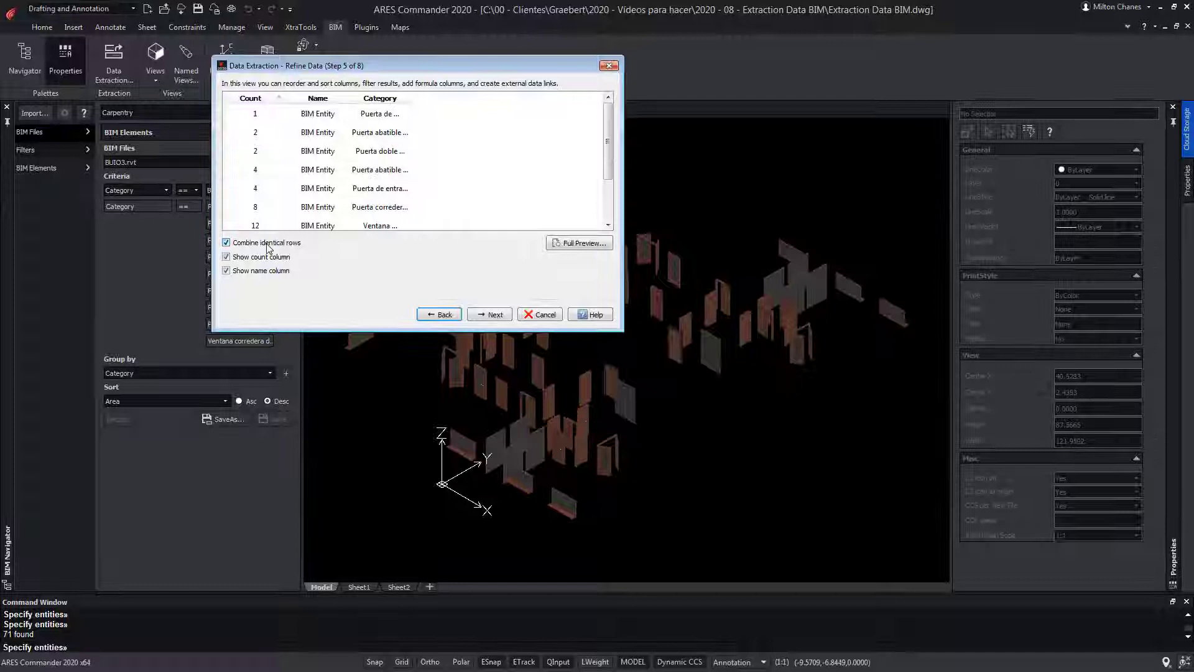
scroll(349, 179, down, 1)
click(495, 314)
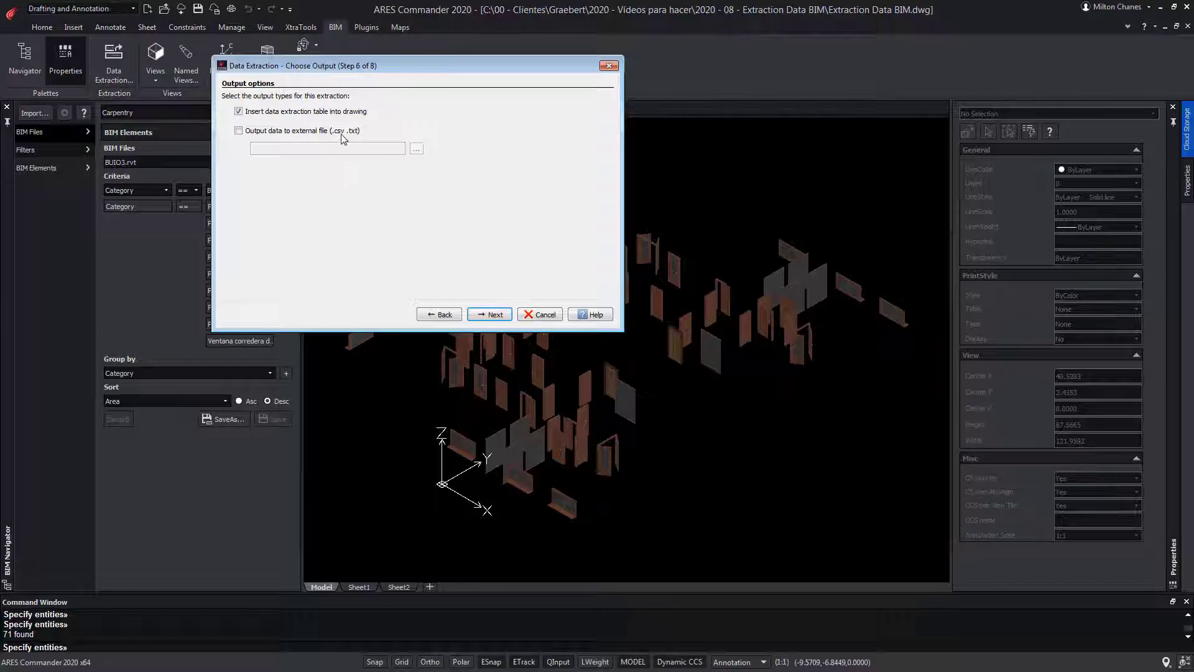
- Also output the data to an external file saved as Data Extraction BIM.csv
click(268, 132)
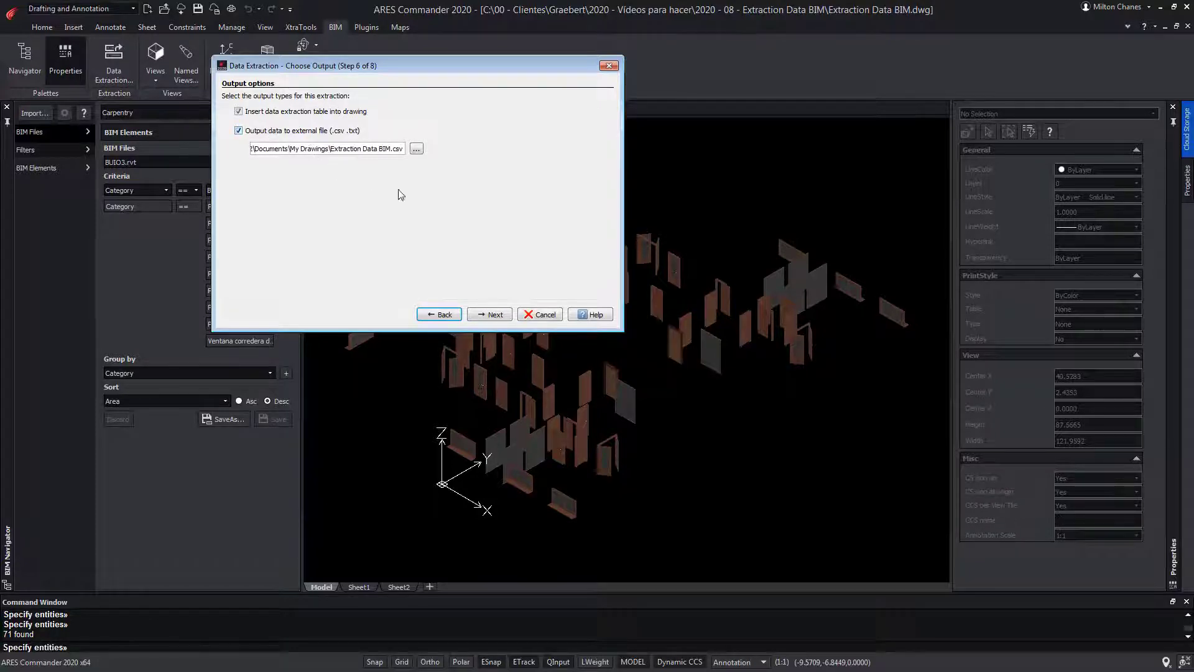
click(416, 149)
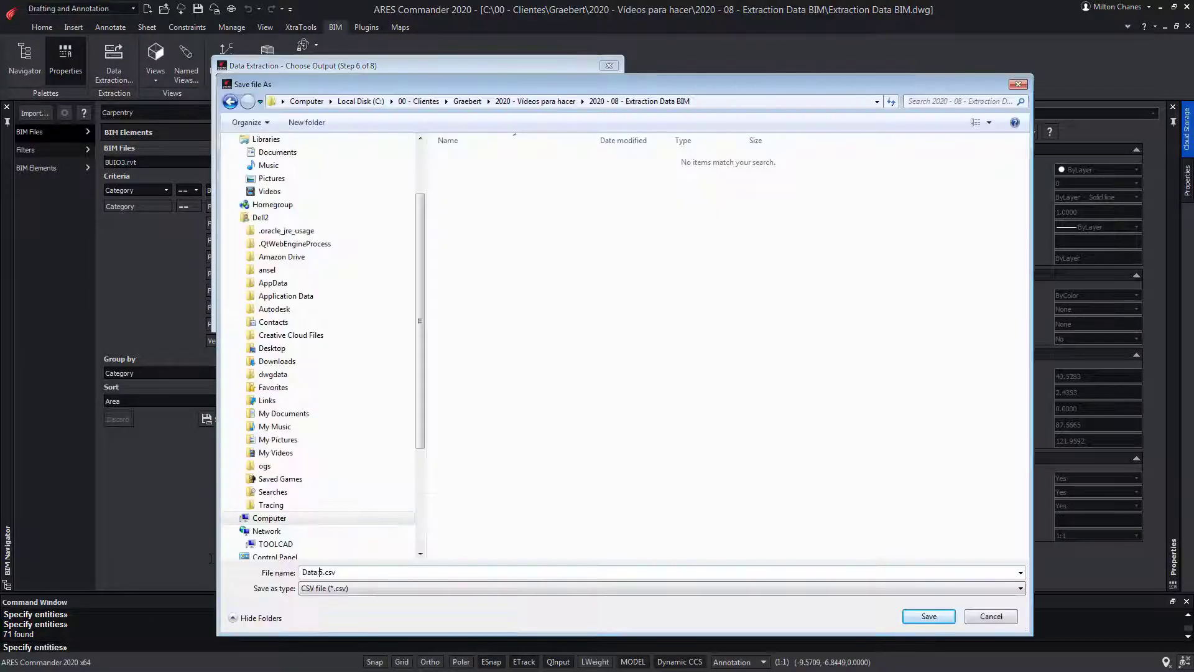
text(Extrac)
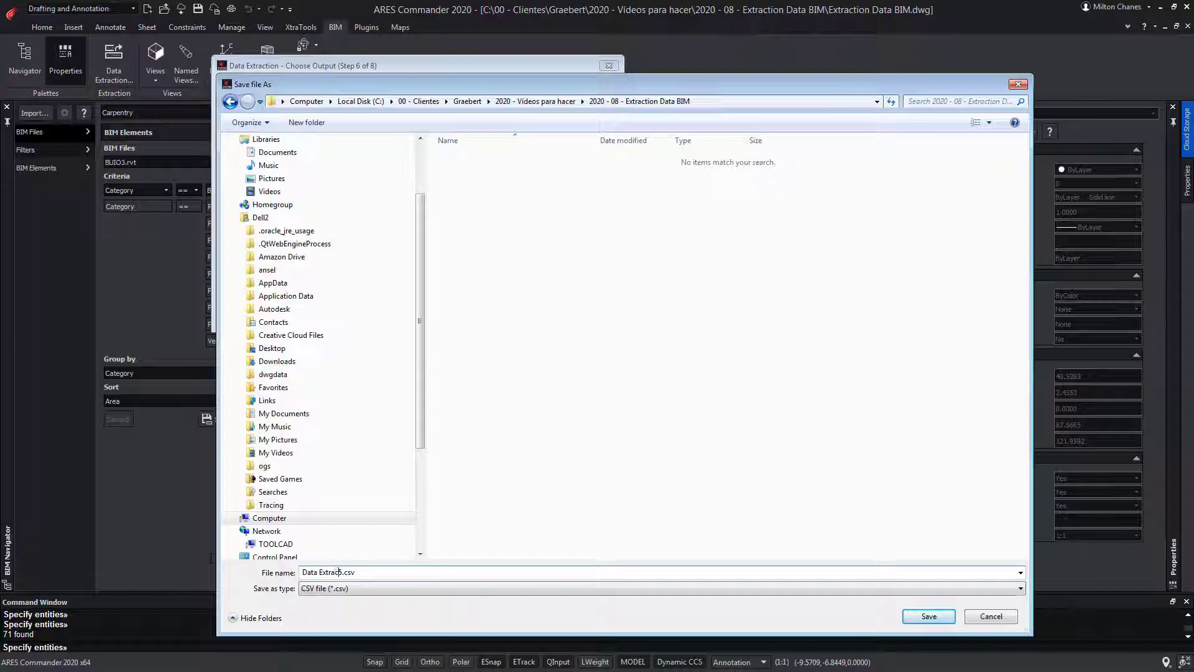
text(tion BIM)
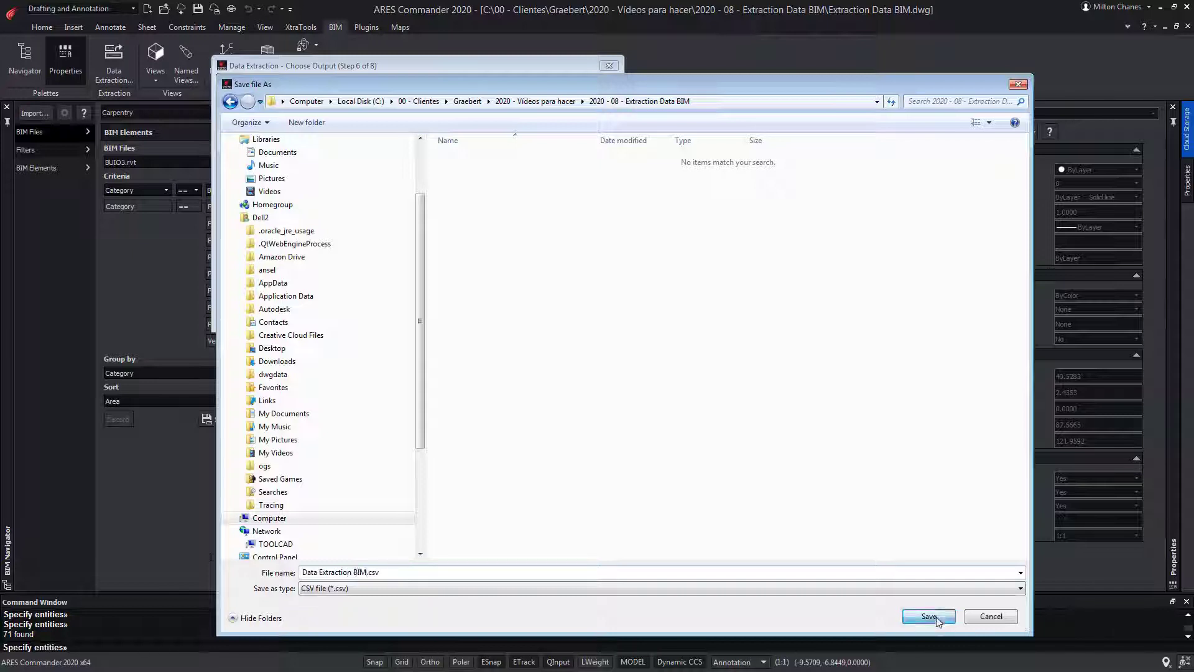
click(929, 616)
- Keep the Standard table style and finish the extraction wizard
click(490, 314)
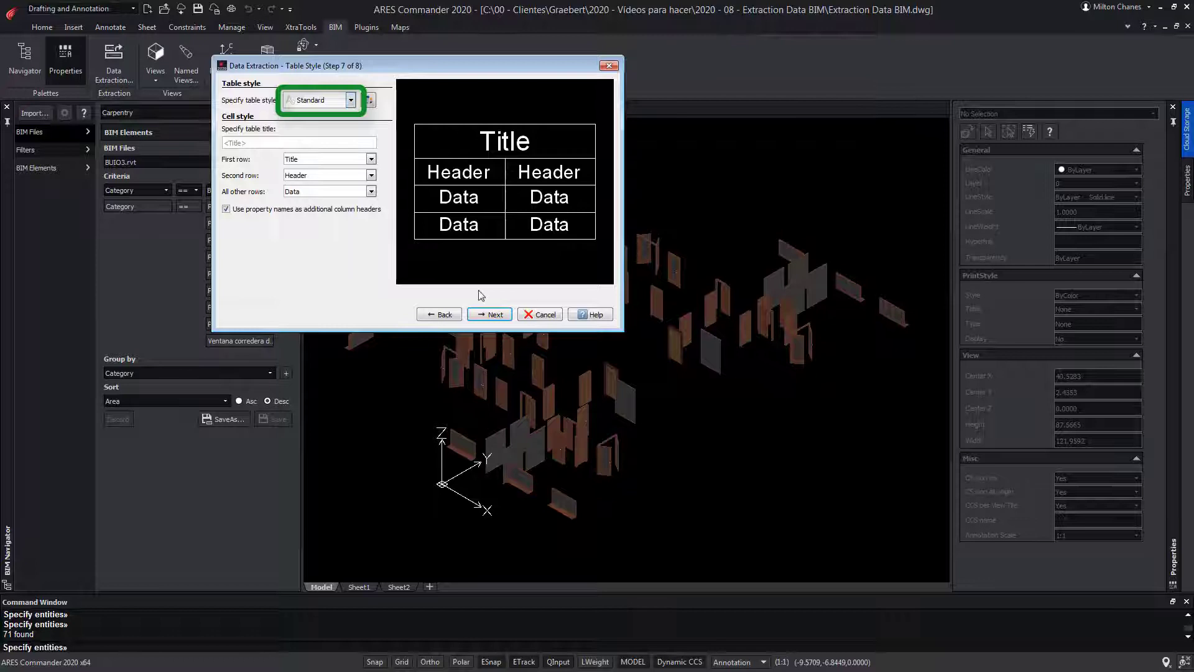
click(491, 315)
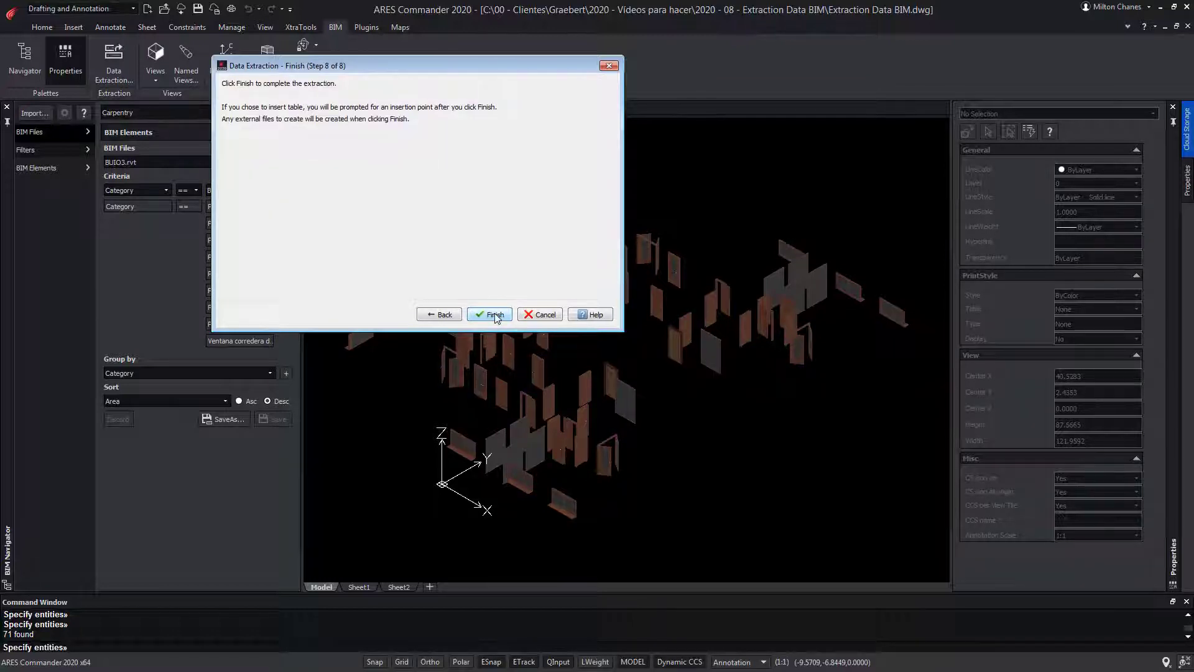
click(491, 314)
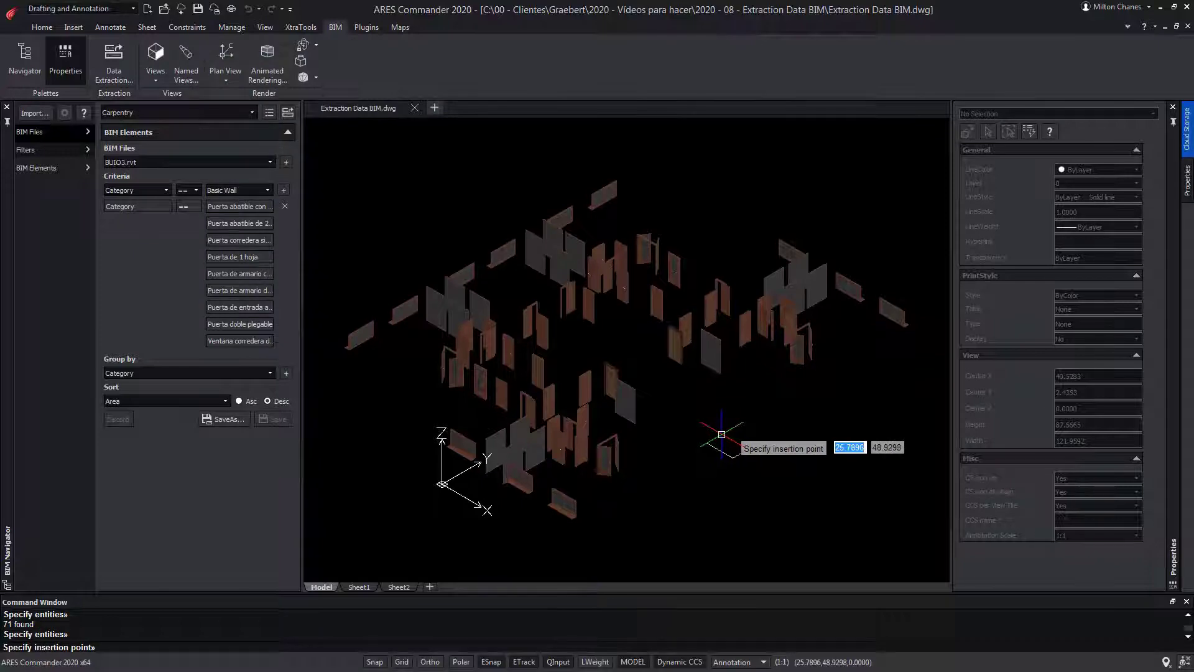
- Place the extracted table in the drawing and switch to the top plan view
click(722, 434)
scroll(721, 448, up, 5)
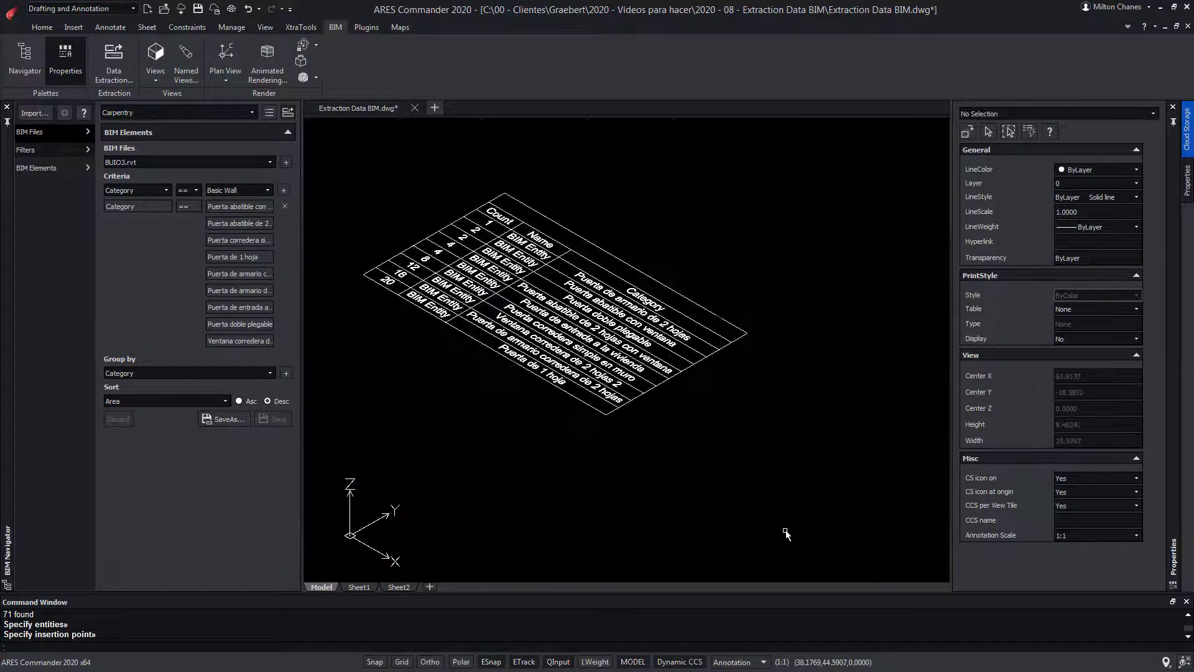
click(154, 79)
click(181, 100)
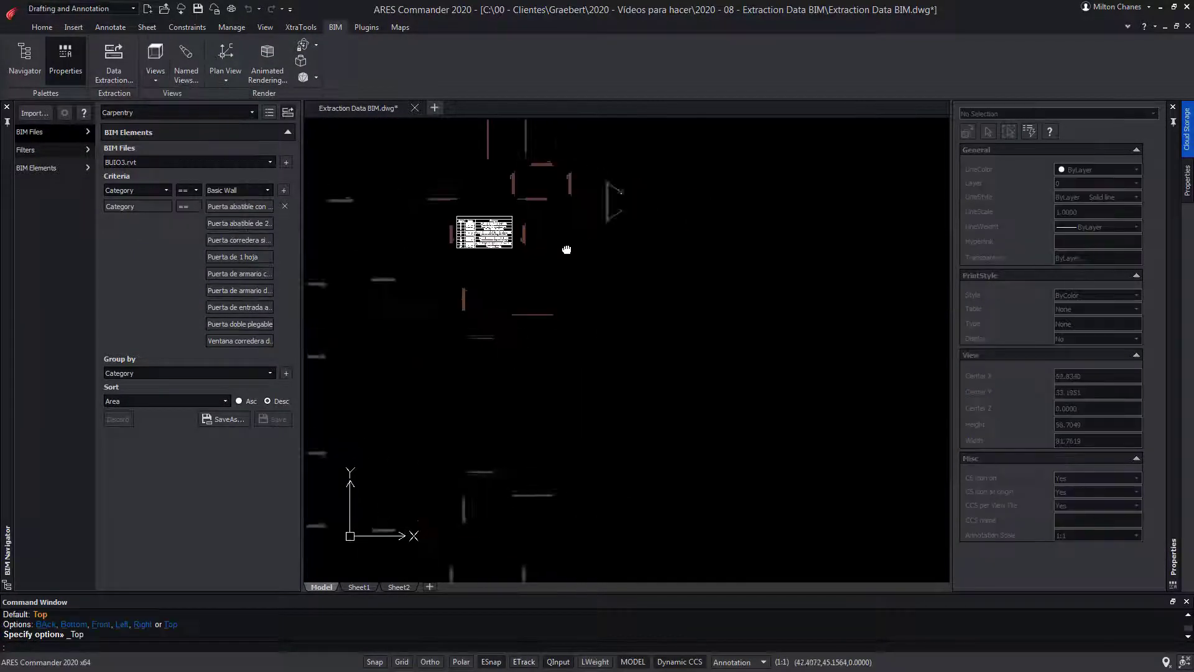
middle_drag(567, 250, 520, 261)
- Move the carpentry table with M to a new spot further right and lower
click(446, 263)
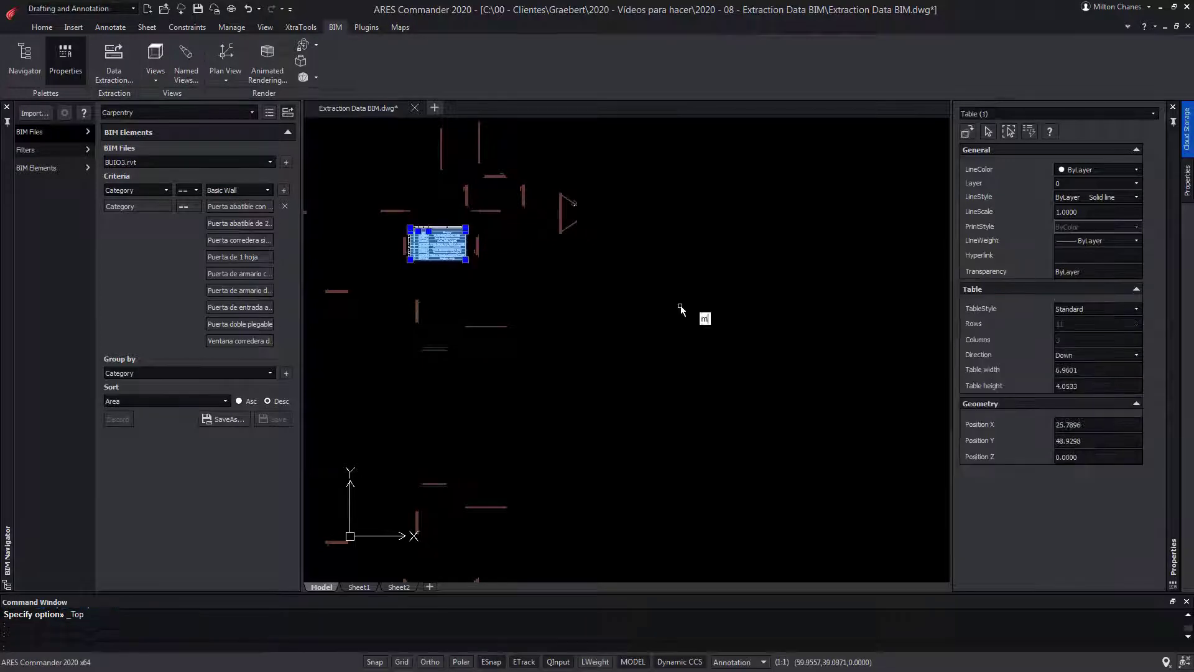
text(m)
key(Return)
click(460, 279)
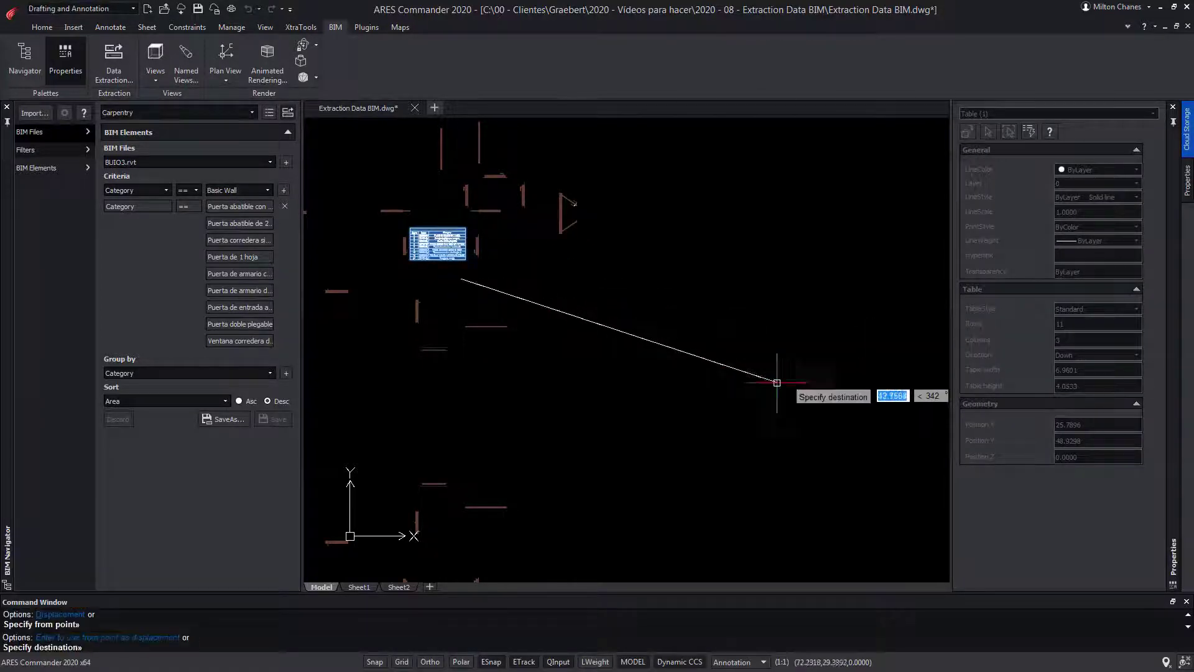
click(789, 381)
scroll(788, 381, up, 6)
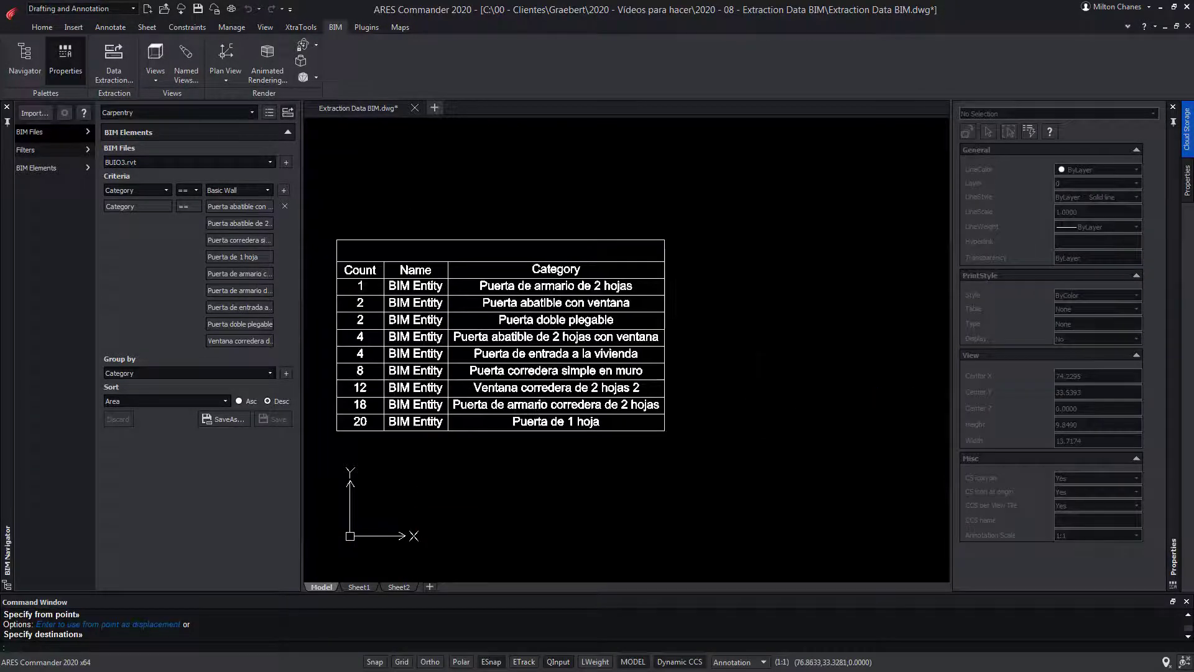
- Insert a column right of Category and head it Price (Unit)
click(647, 273)
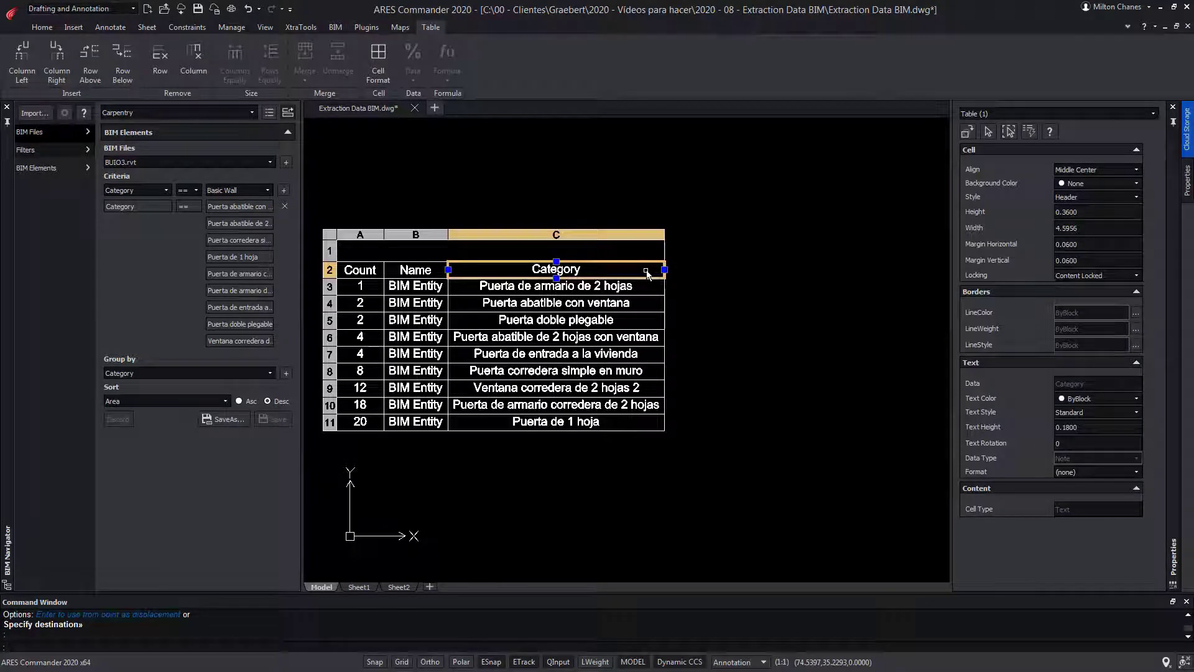
right_click(646, 274)
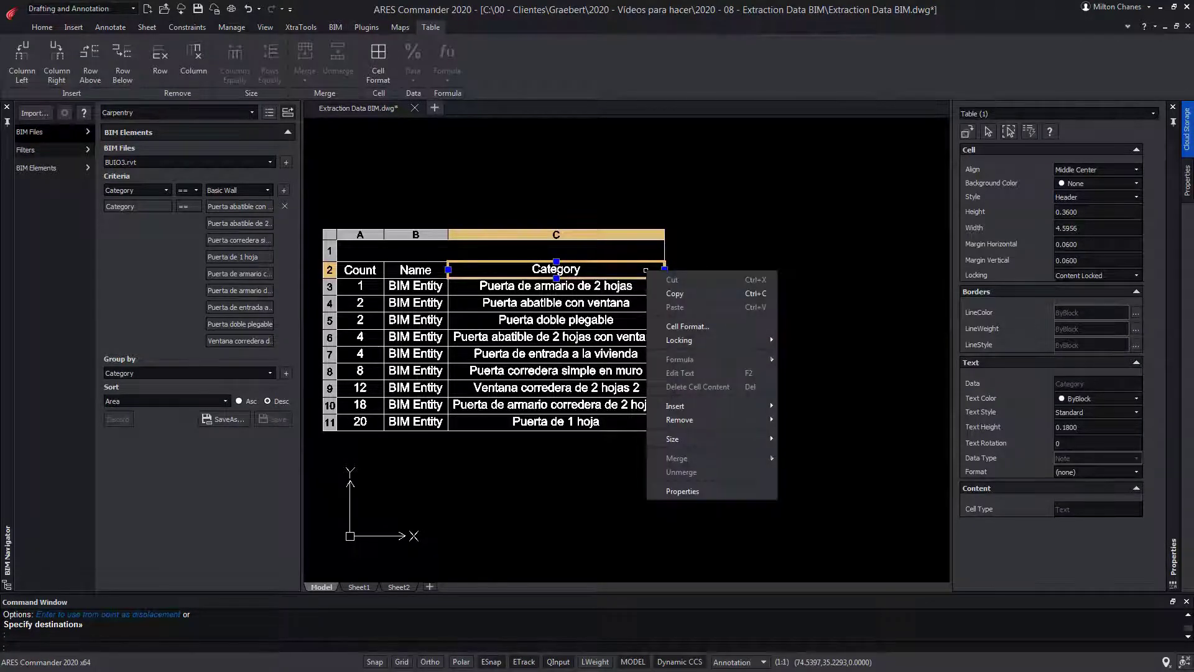
mouse_move(715, 405)
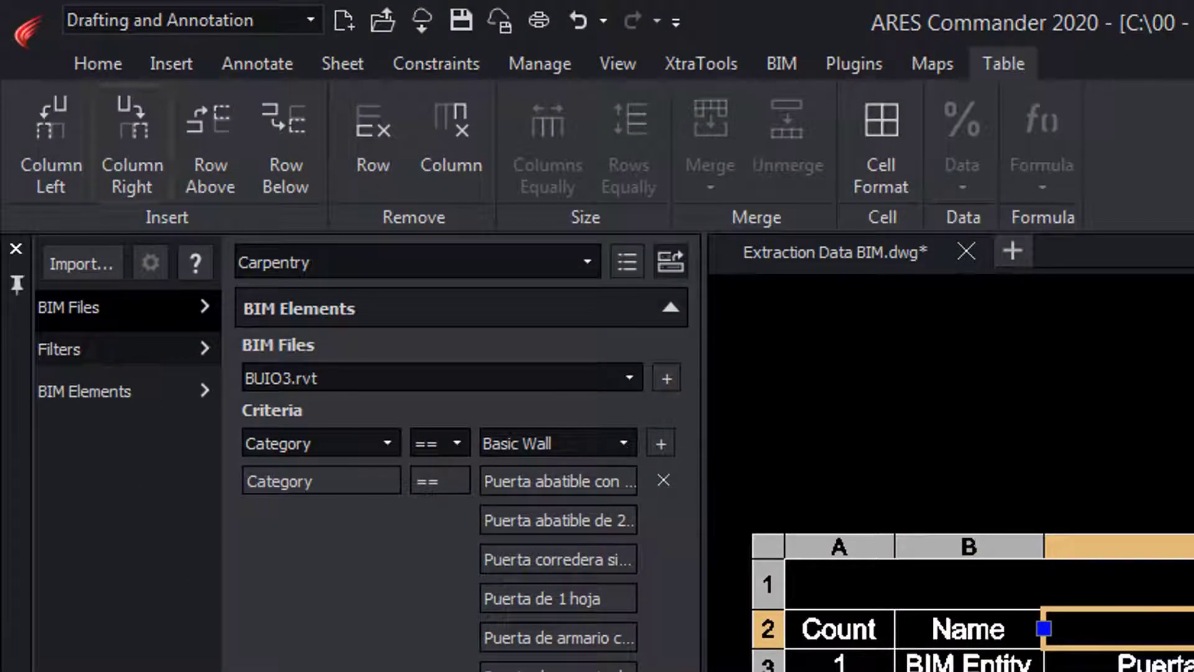
click(715, 405)
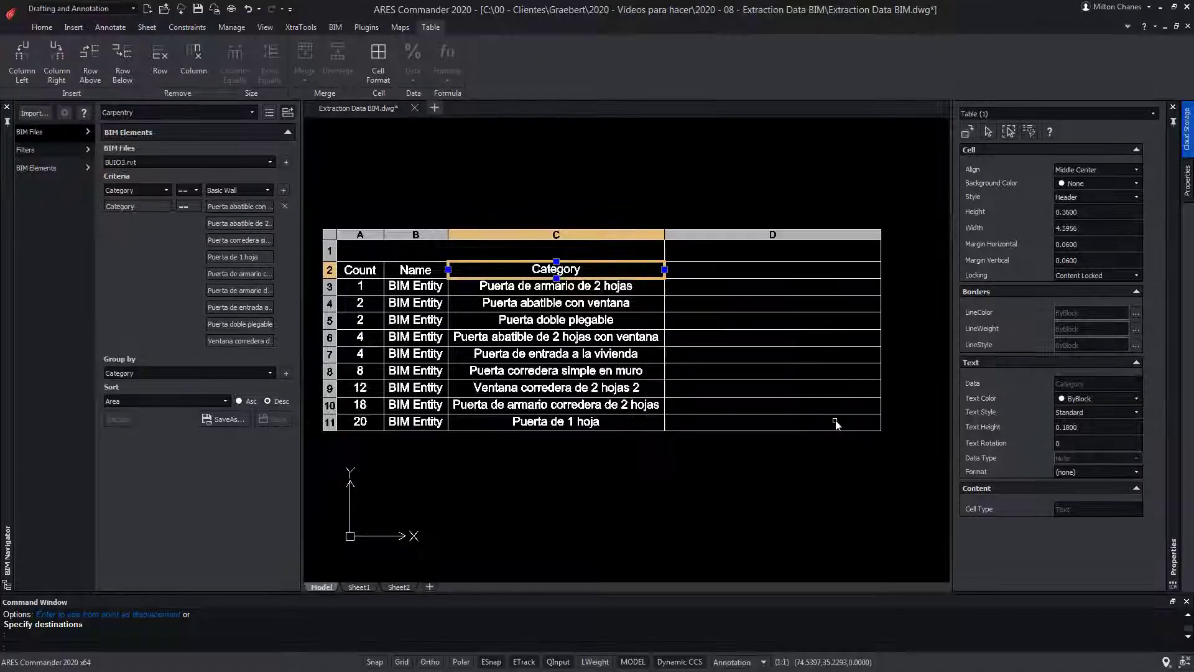
click(771, 274)
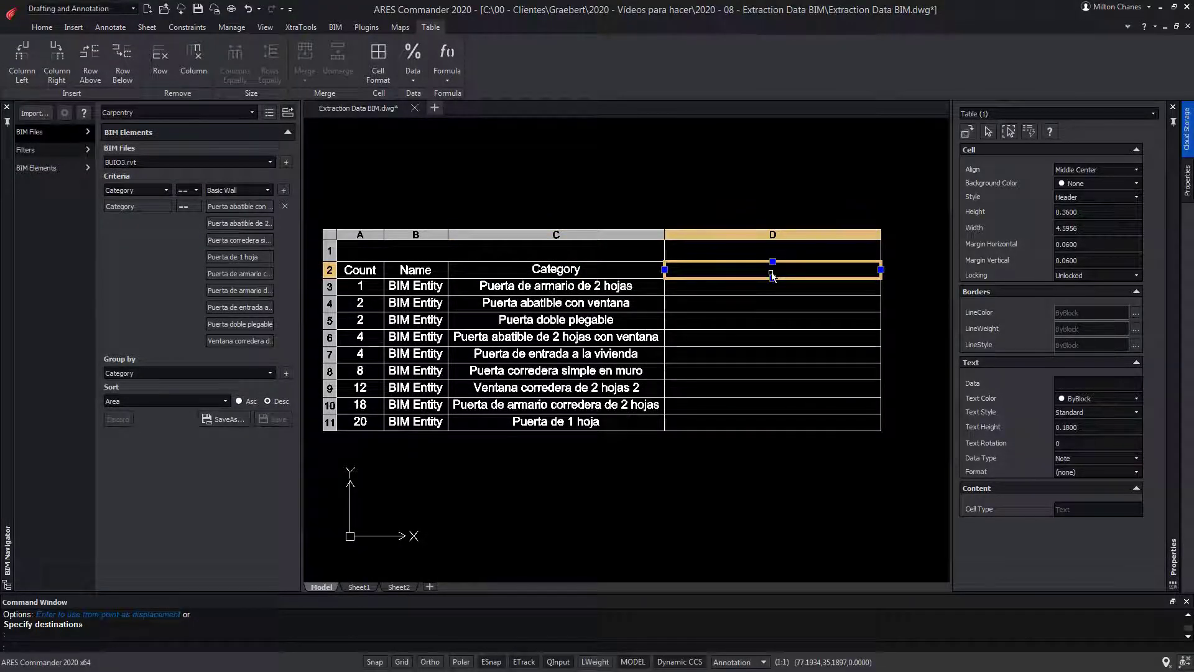
double_click(772, 273)
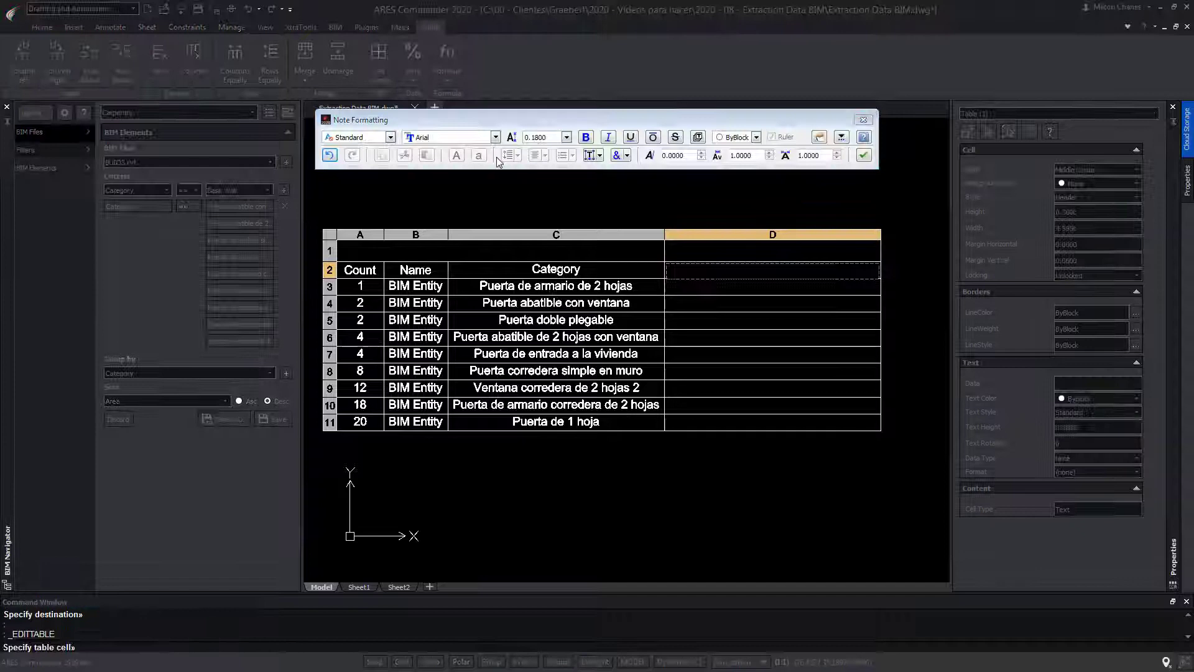
text(Price)
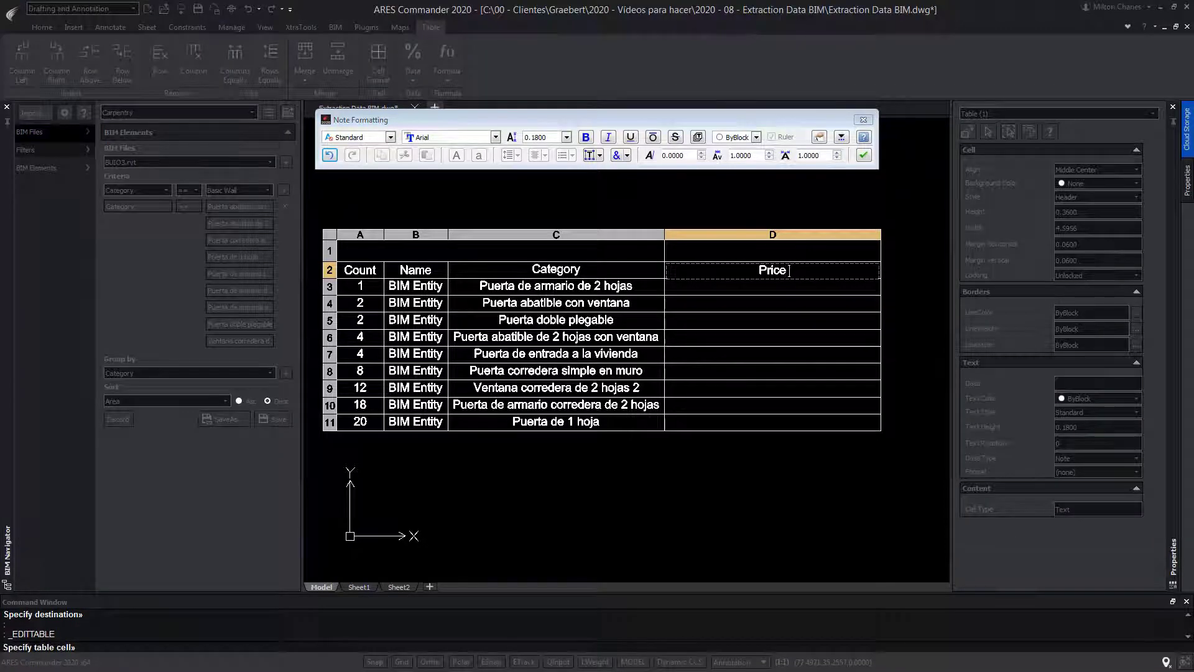
text( (Unit))
click(836, 270)
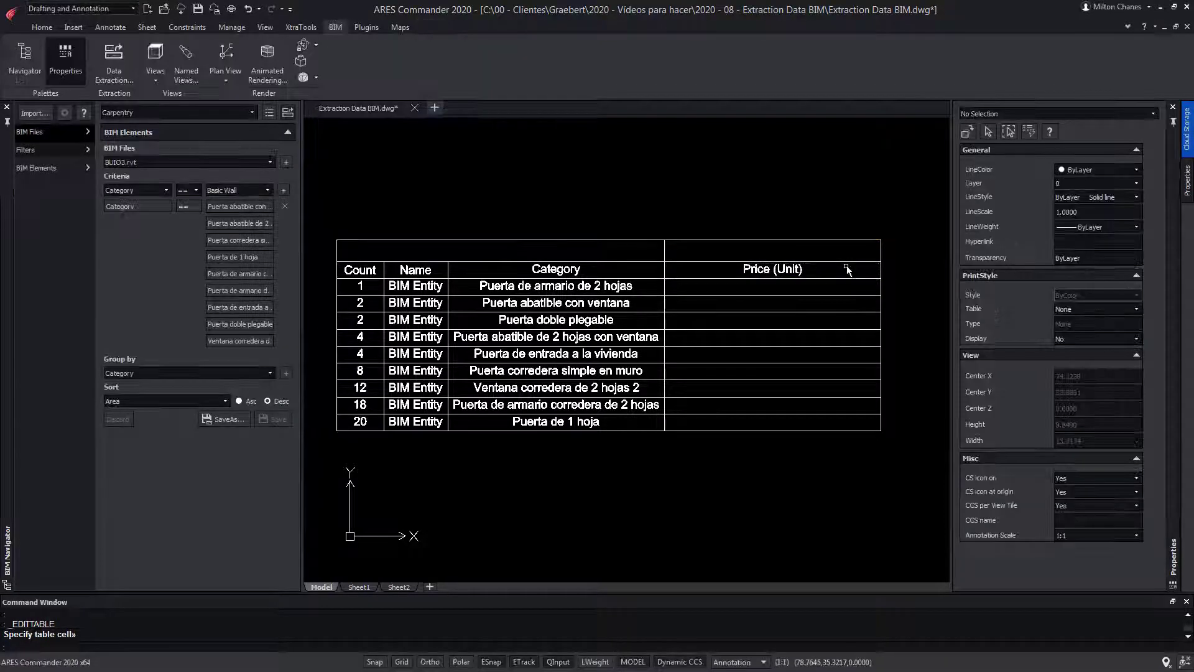
- Insert another column to the right of Price (Unit)
right_click(836, 270)
mouse_move(886, 409)
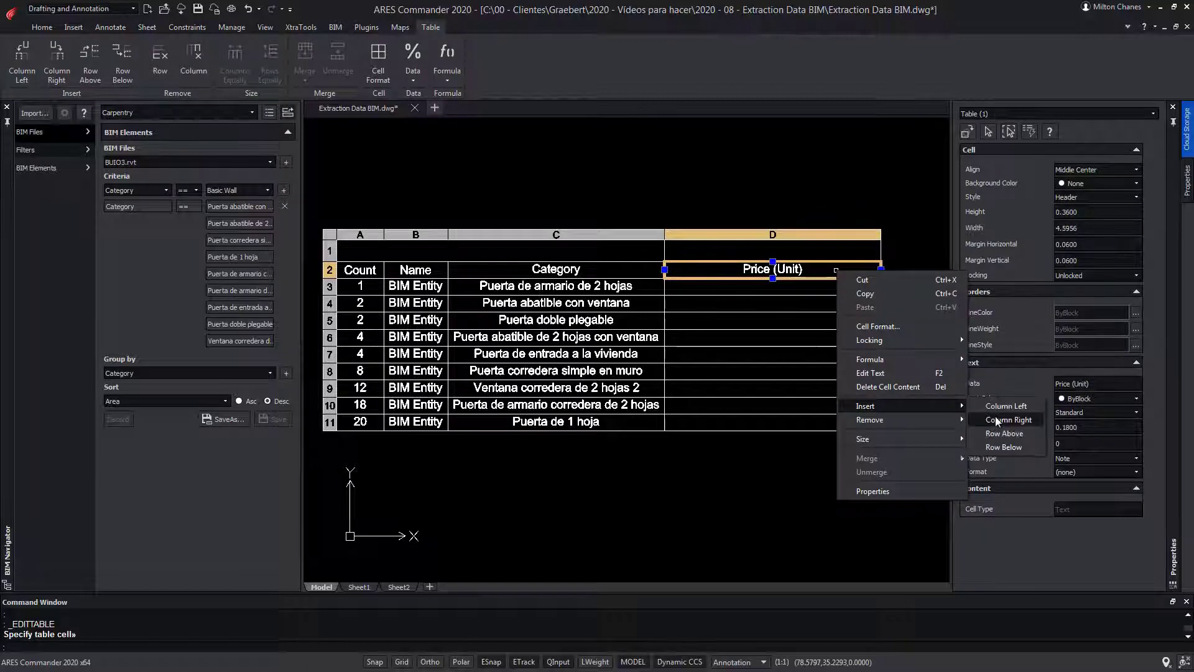
click(995, 416)
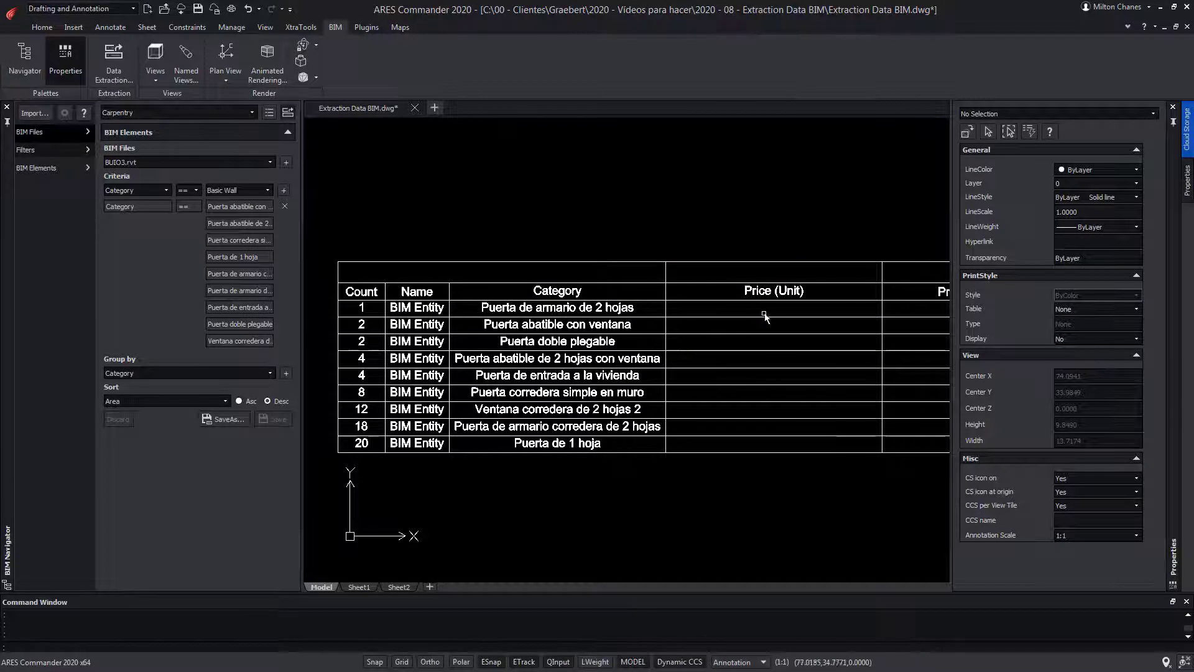
- Enter the Price (Unit) values 870, 160 and 90 down the carpentry rows to D11
click(771, 310)
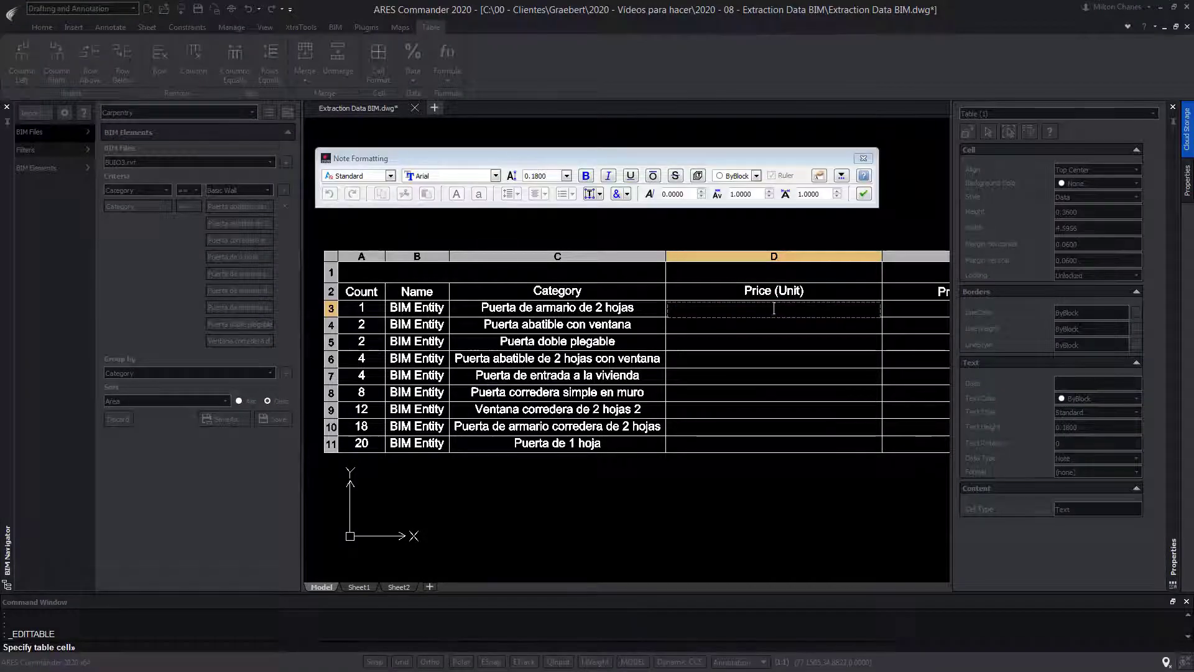
text(870)
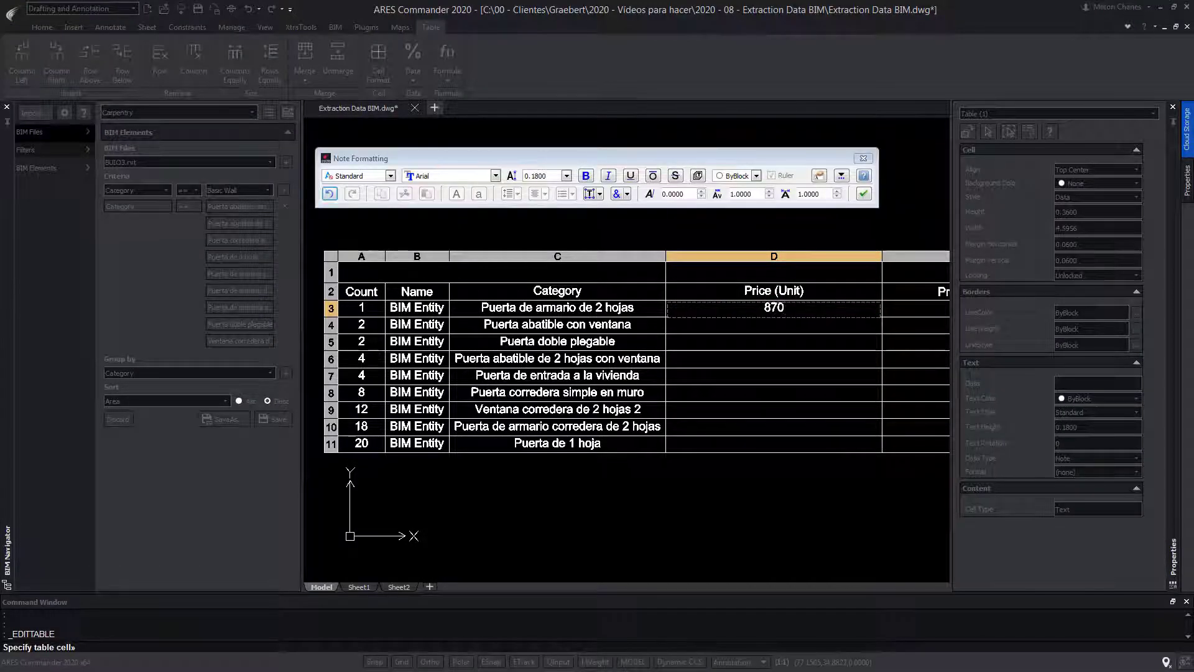
click(774, 324)
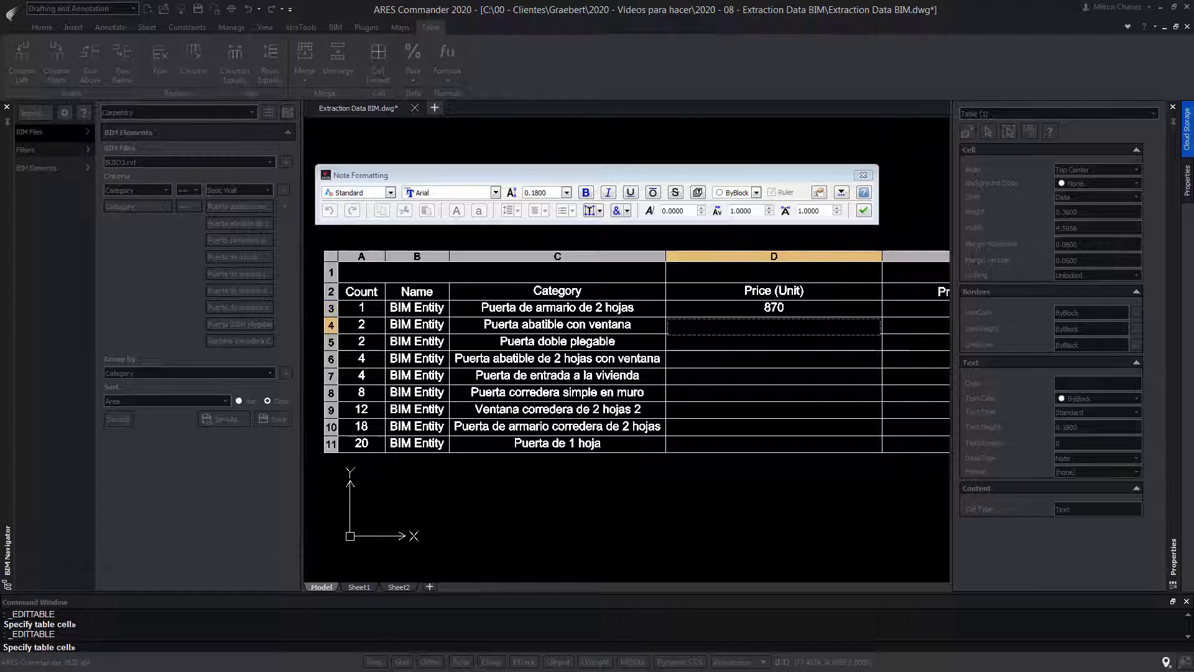
text(160)
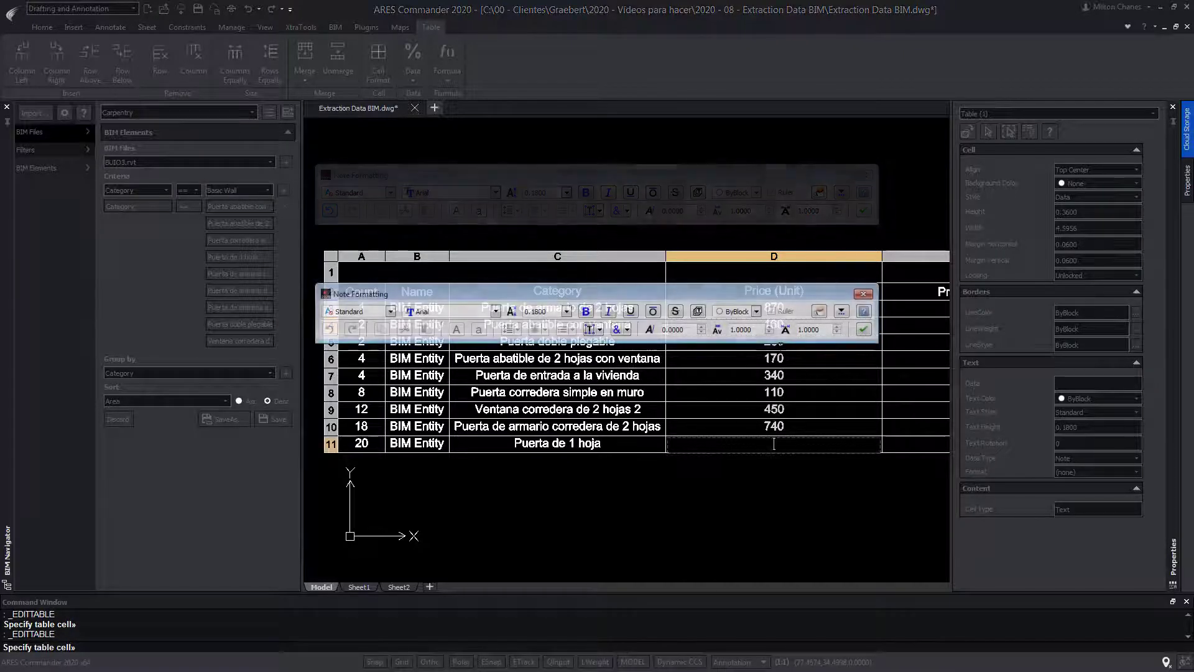
text(90)
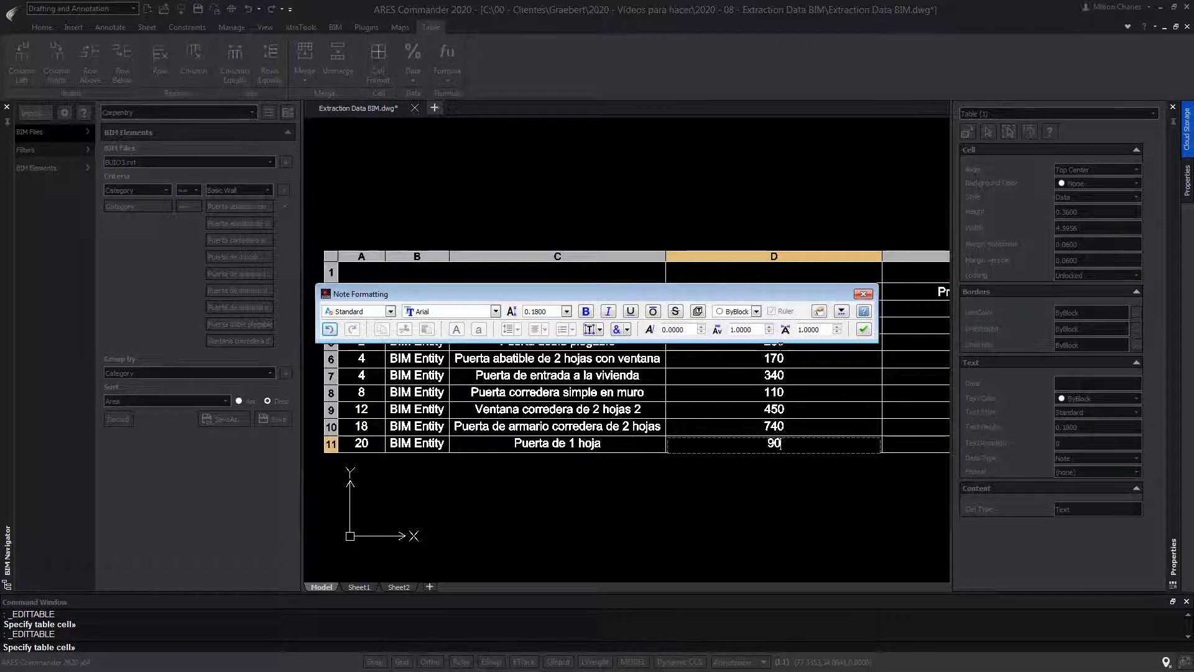
click(781, 349)
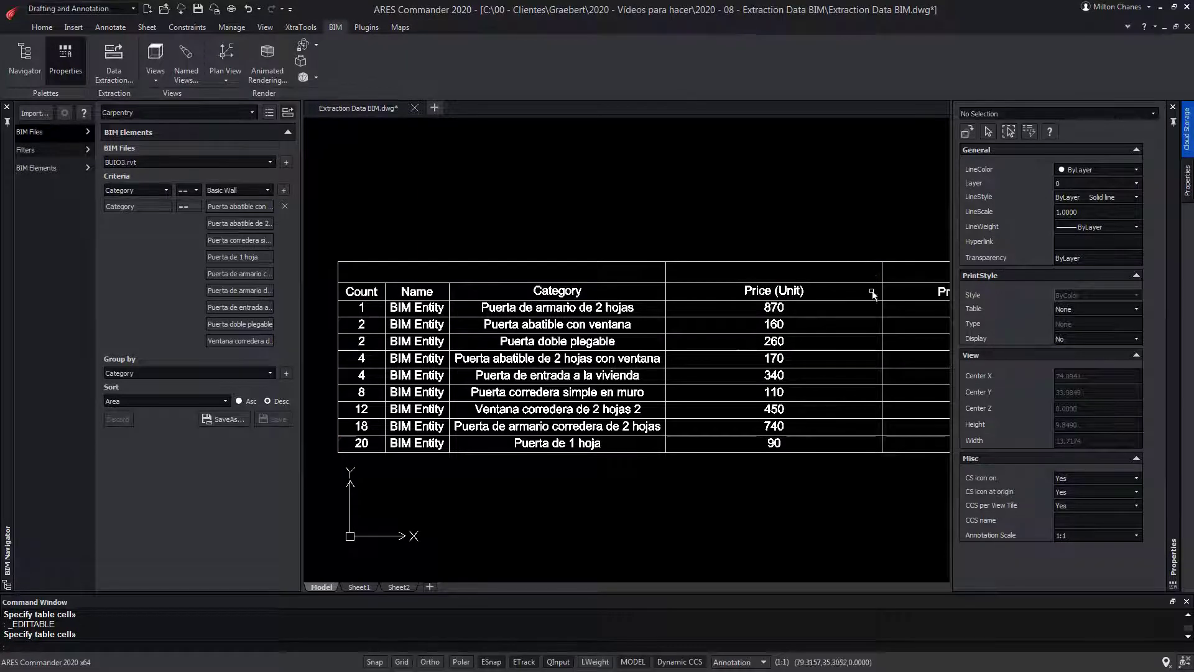
middle_drag(883, 342, 584, 328)
click(705, 307)
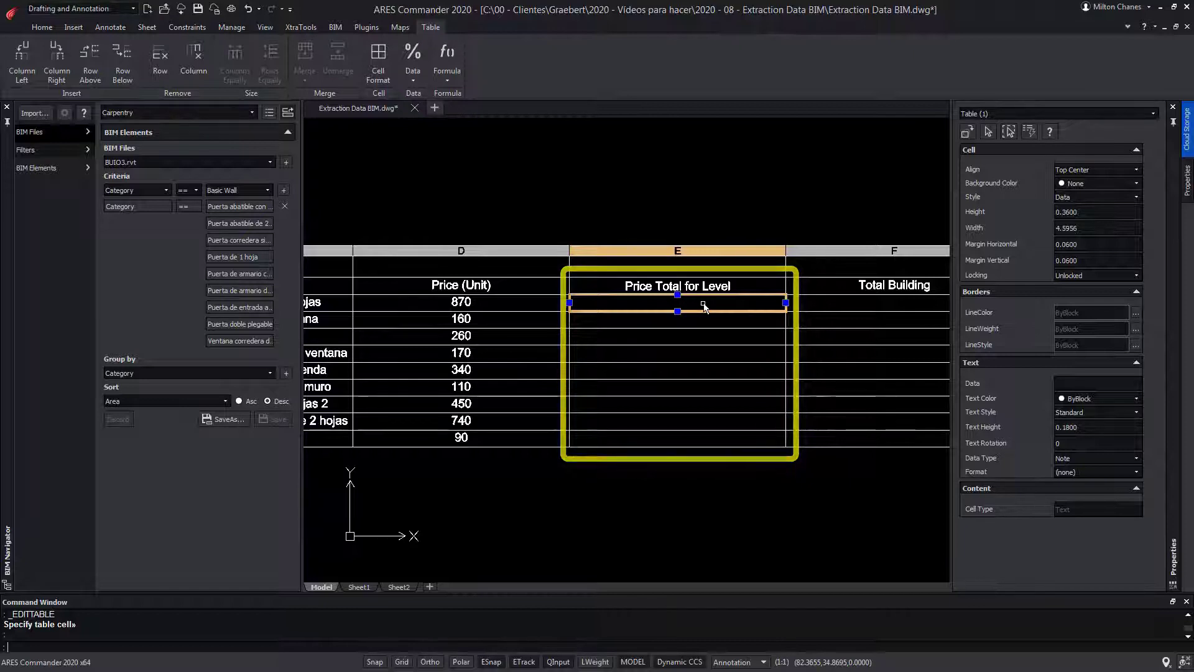
- Give the first row the formulas =A3*D3 (870) in E3 and =E3*13 (11310) in F3
double_click(704, 306)
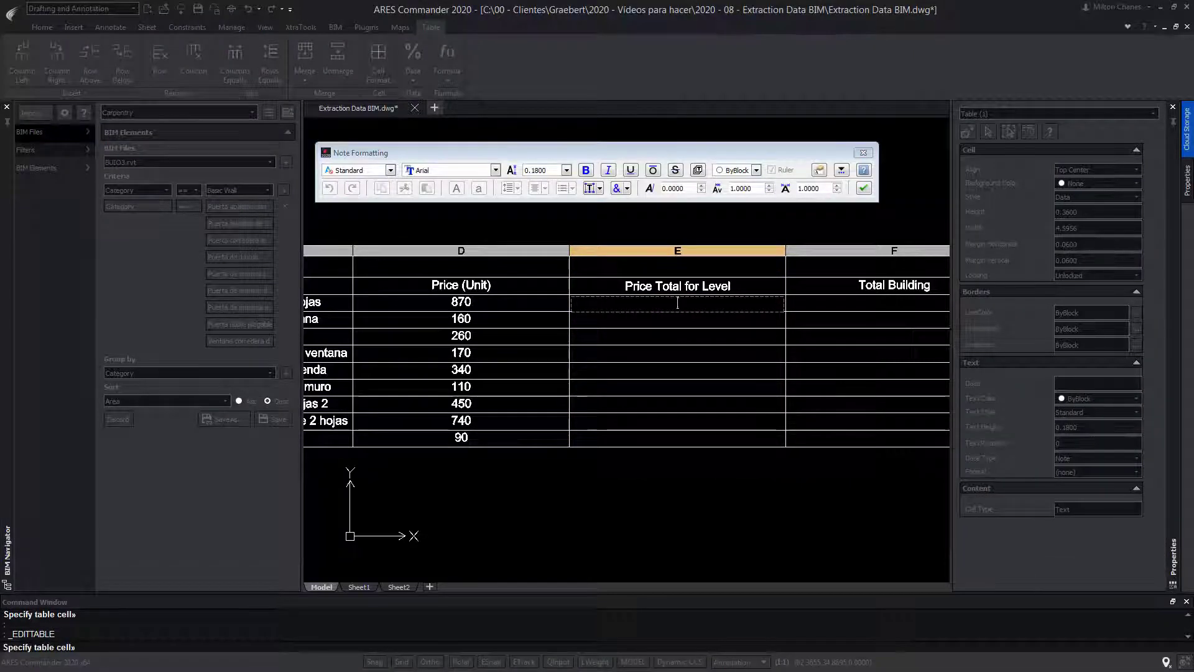
text(=A)
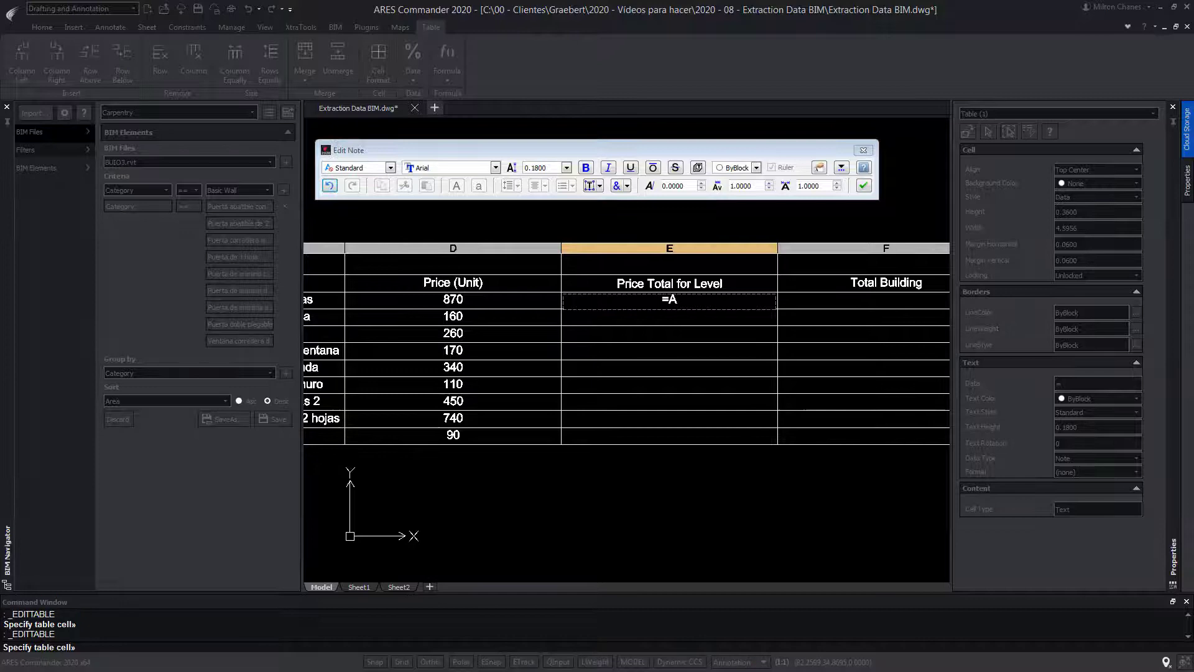
text(3*D3)
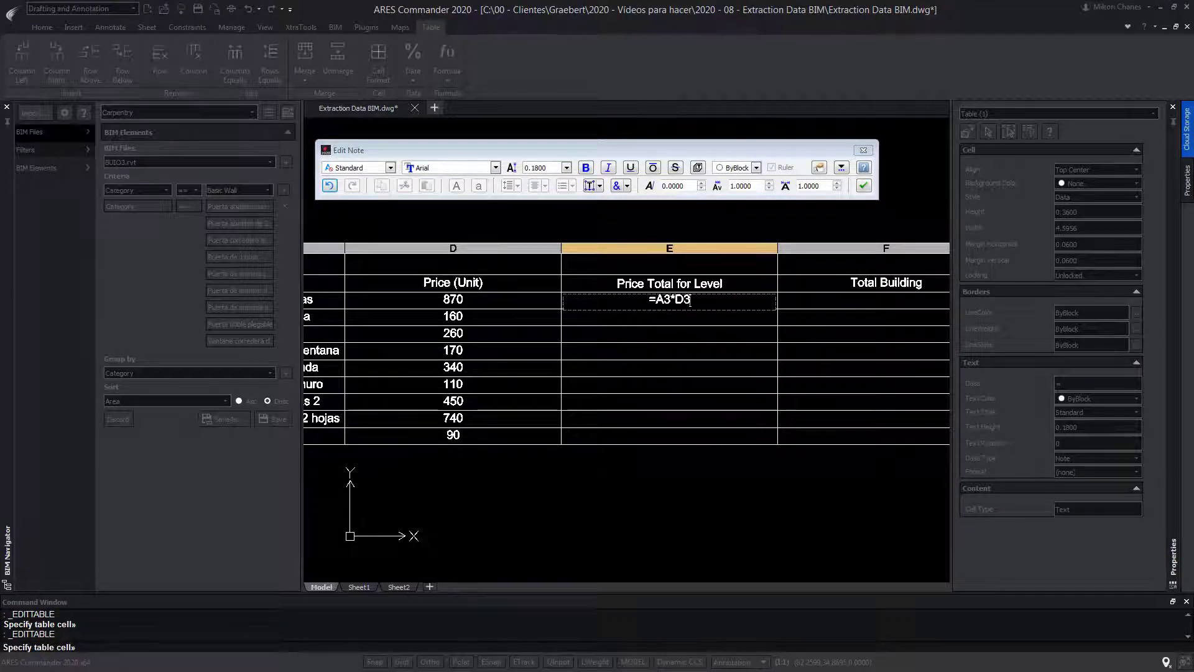
click(888, 304)
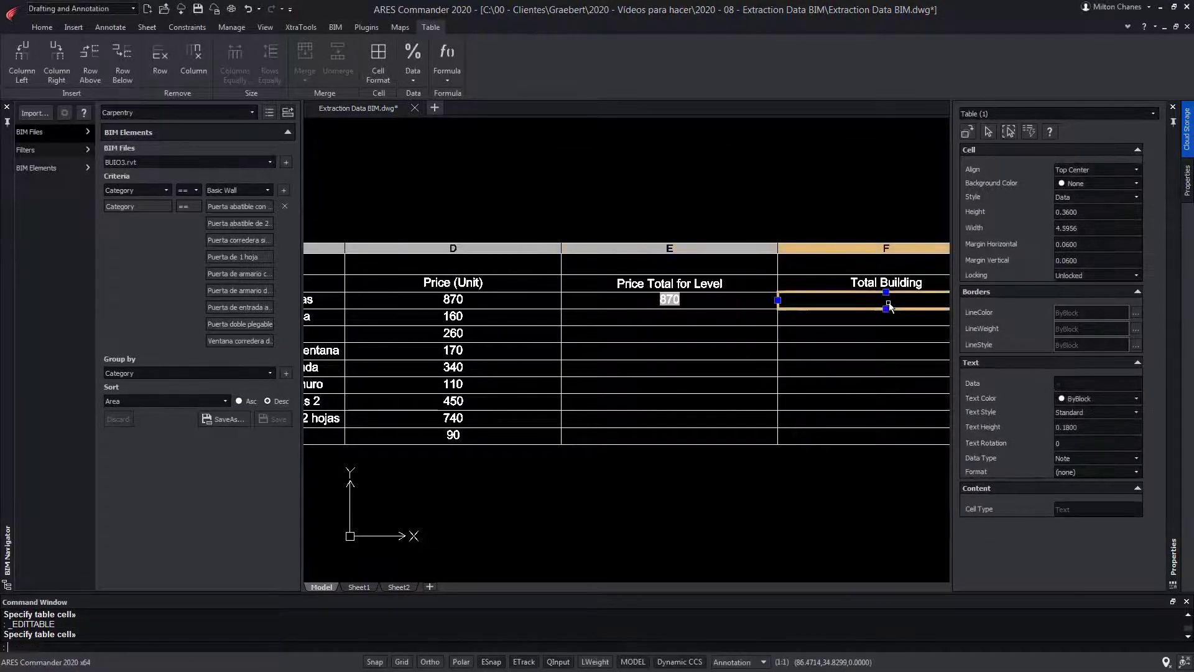
double_click(888, 303)
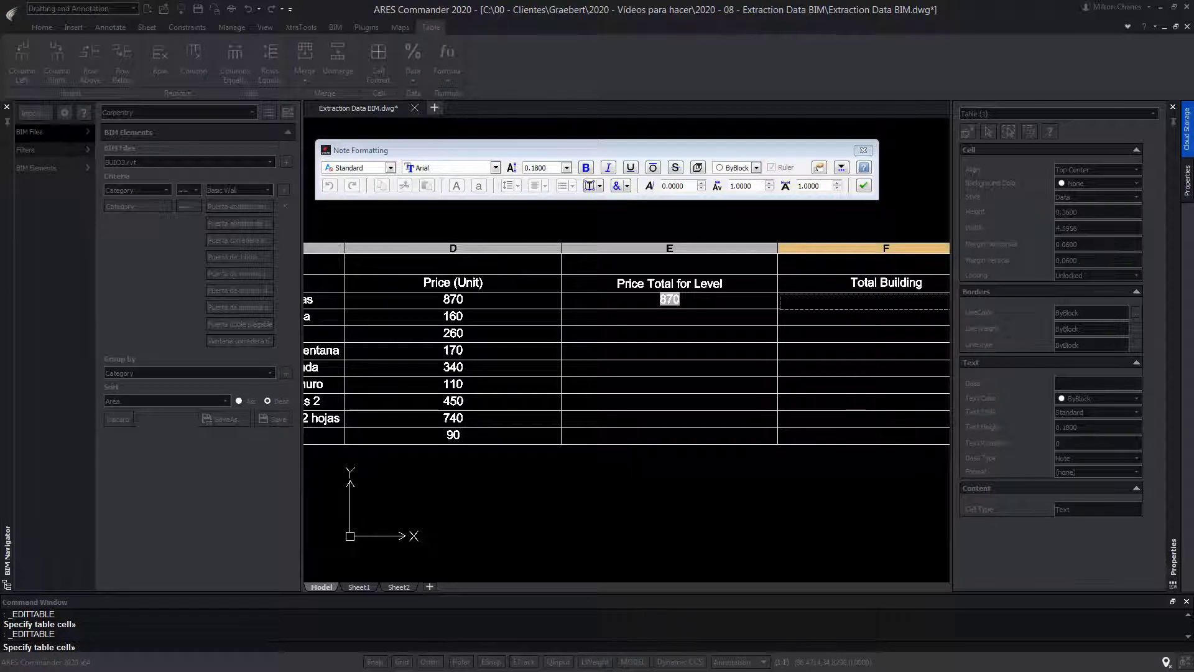
text(=E3*13)
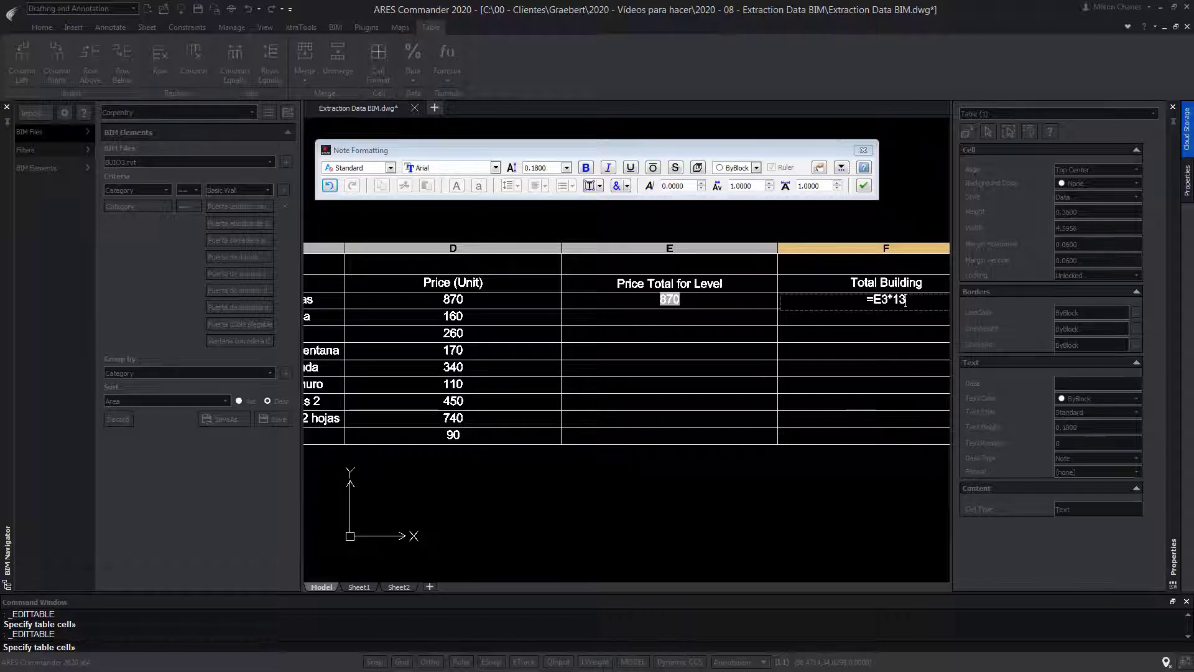
key(Return)
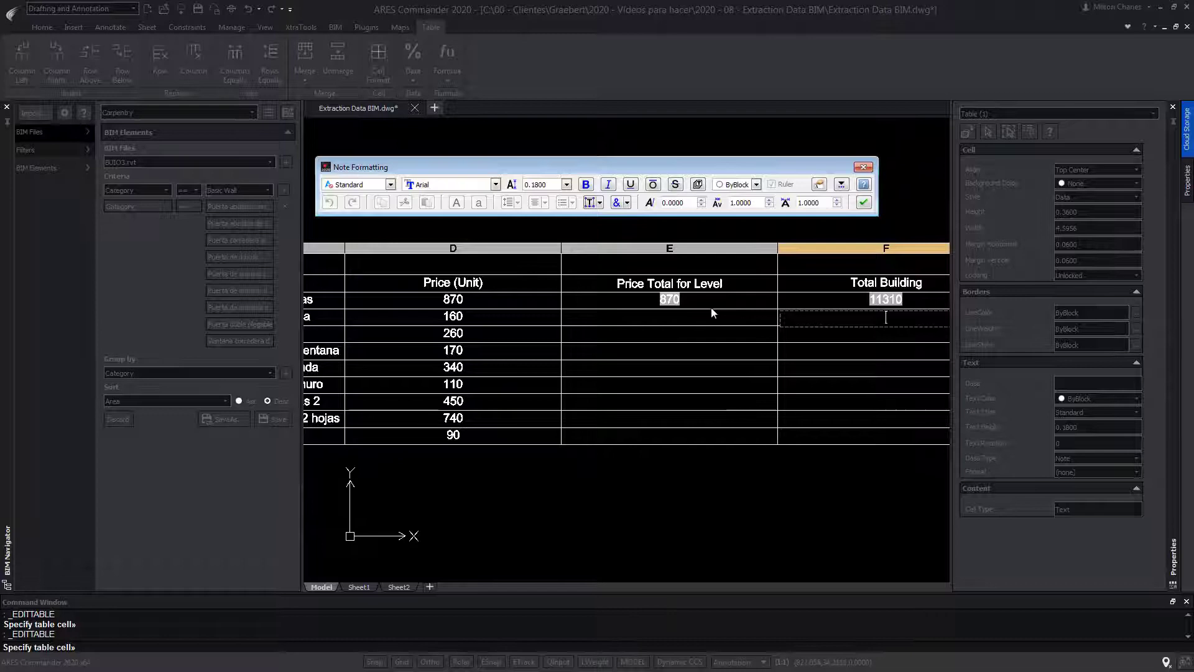
key(Escape)
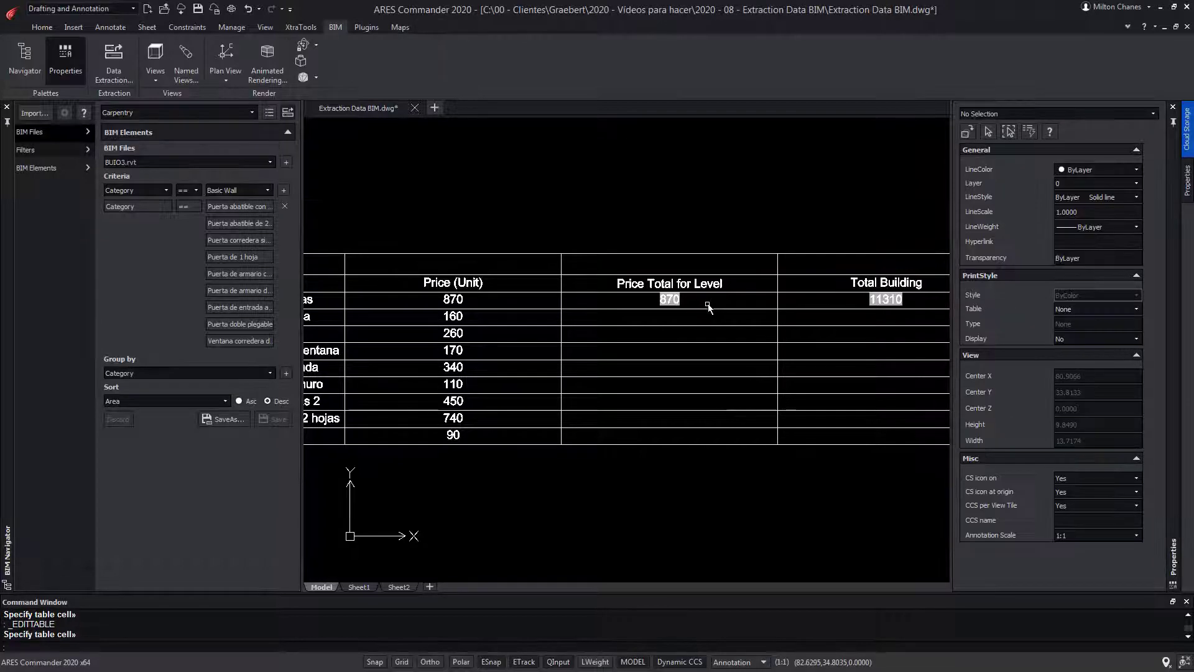
- Copy the E3 level-total formula into the Price Total for Level cells below
click(710, 303)
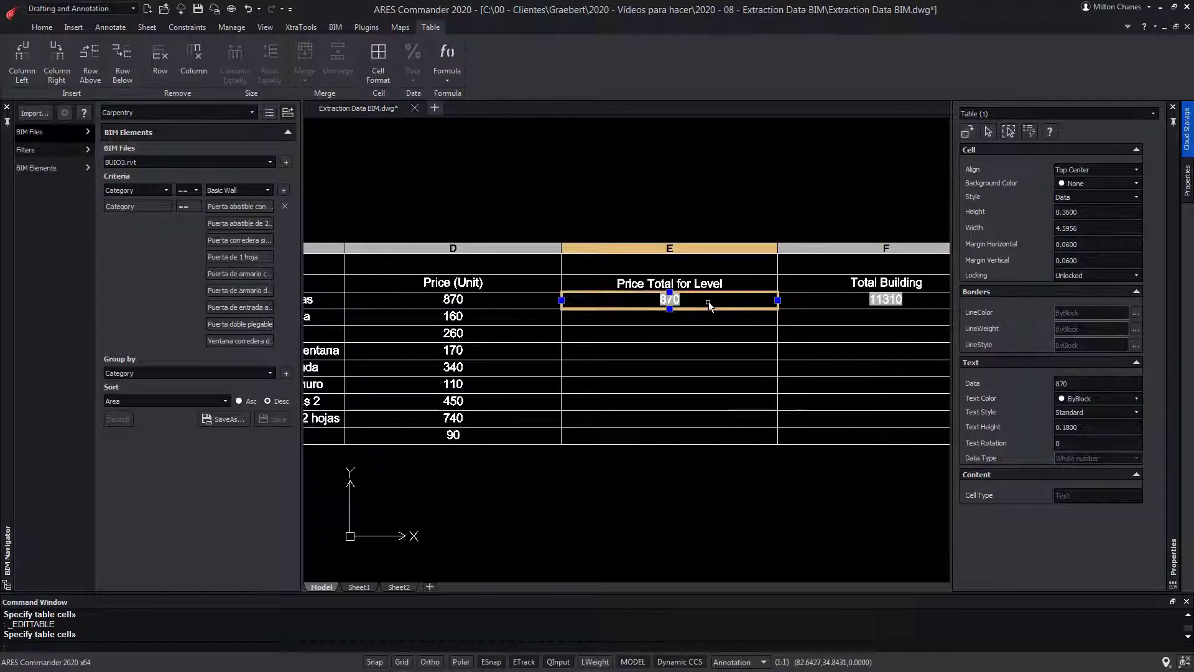
key(ctrl+c)
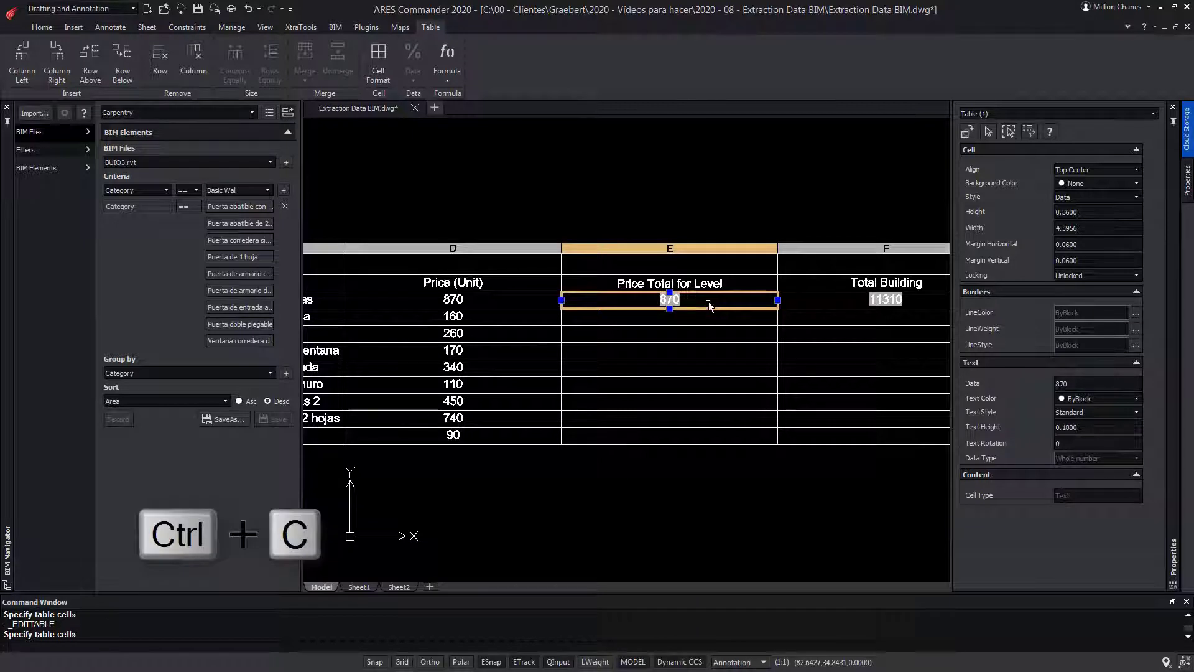
click(714, 319)
key(ctrl+v)
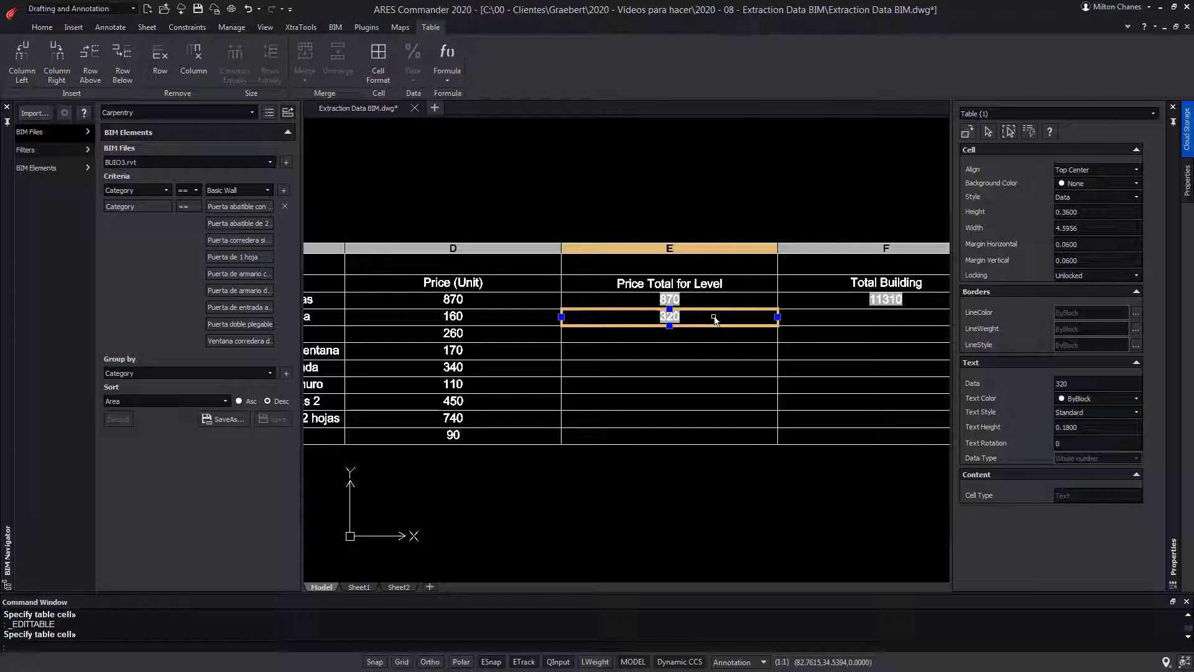
- Fill the Total Building column down every row, ending at 23400
click(886, 305)
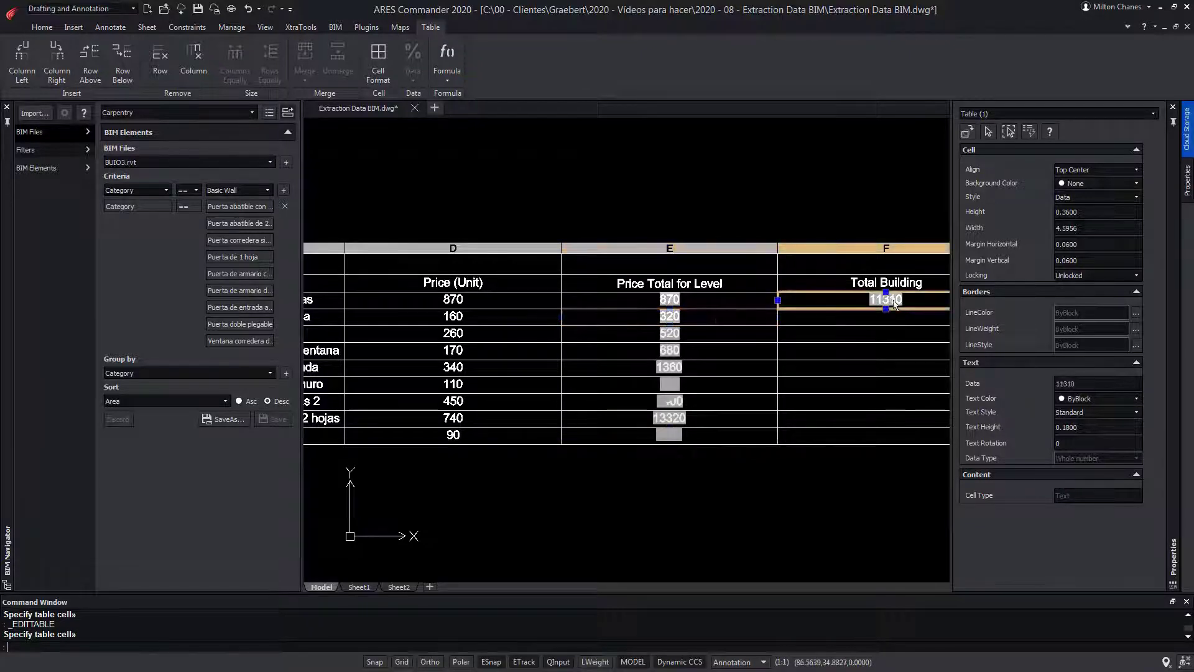
click(886, 317)
click(887, 334)
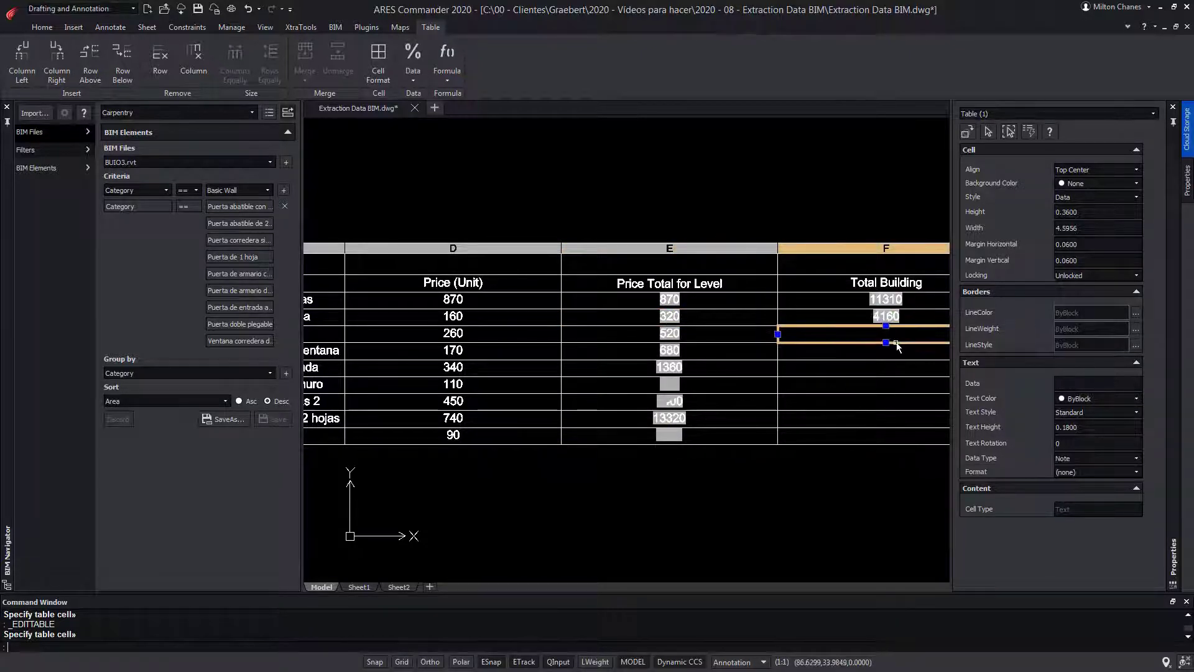
click(895, 350)
click(908, 370)
click(909, 385)
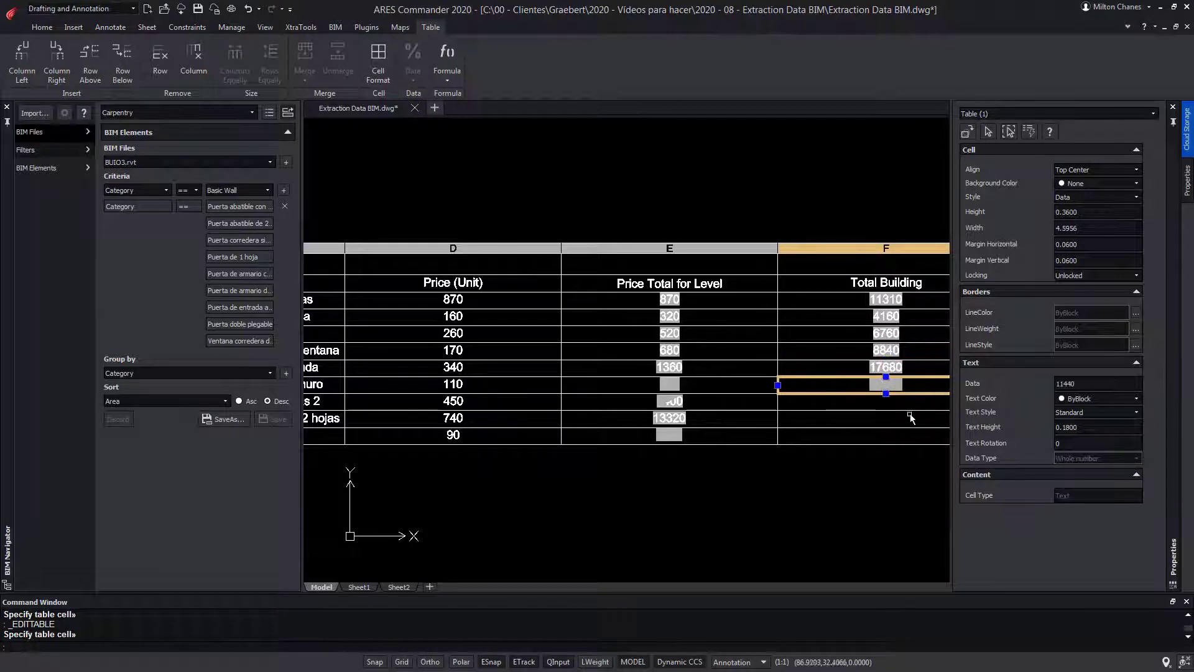
click(911, 401)
click(912, 419)
click(904, 435)
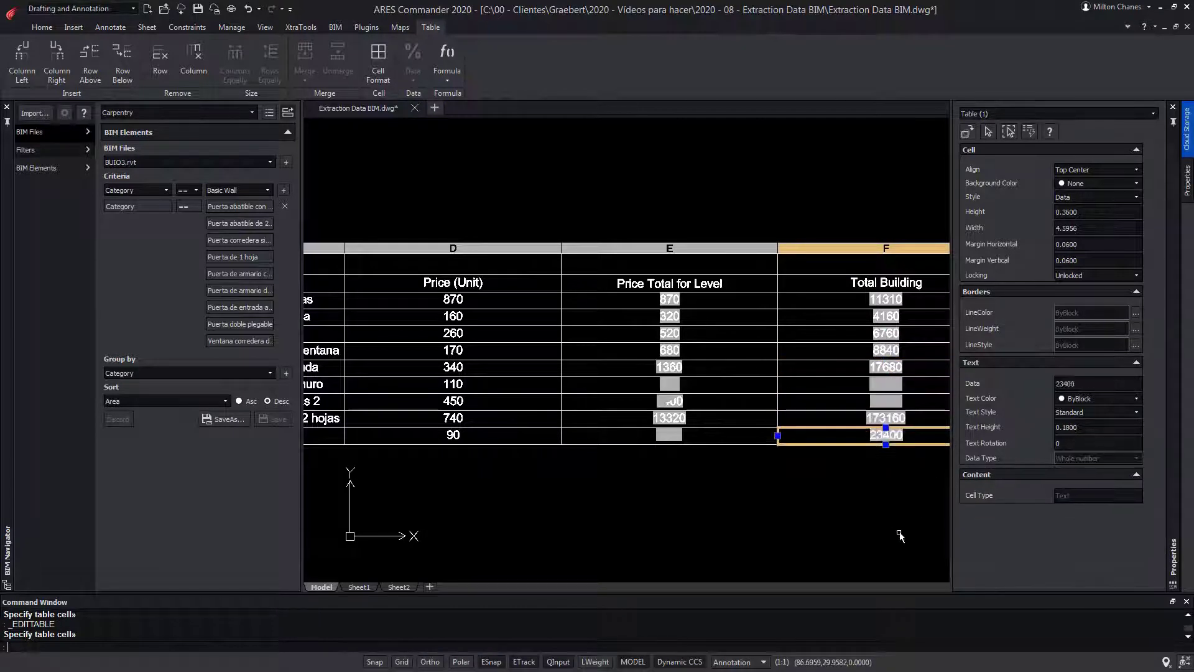
mouse_move(883, 479)
middle_down()
mouse_move(799, 451)
mouse_move(701, 451)
middle_up()
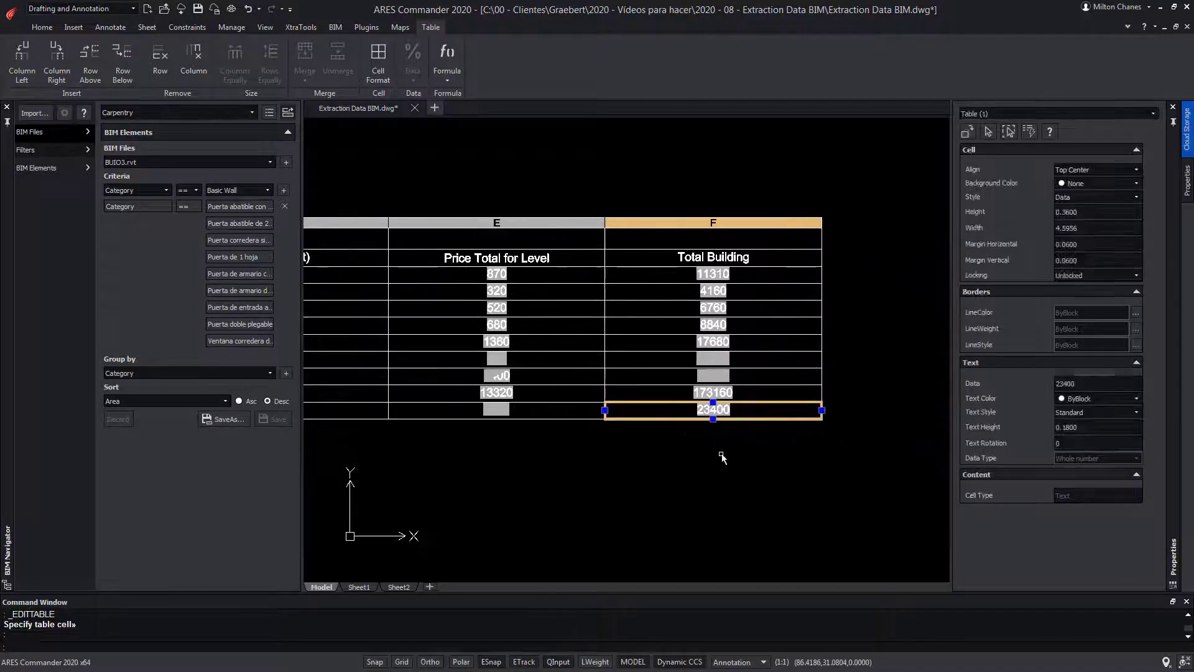
right_click(765, 413)
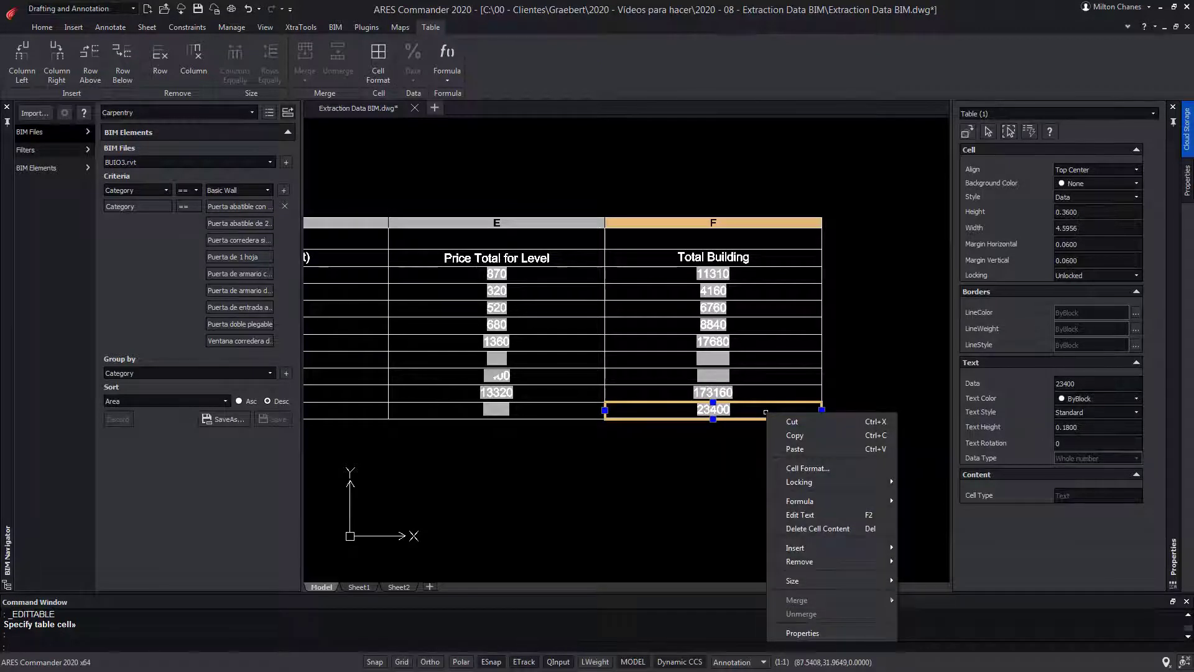
- Insert a row below the table and label it TOTAL in column E
mouse_move(833, 550)
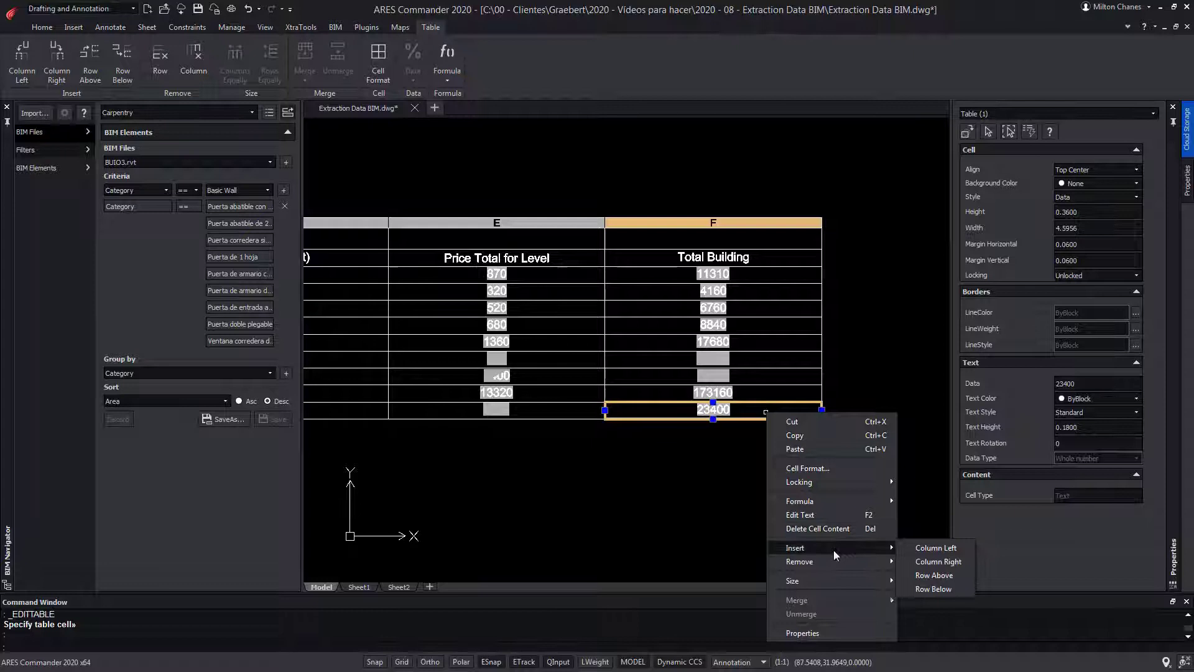
click(933, 588)
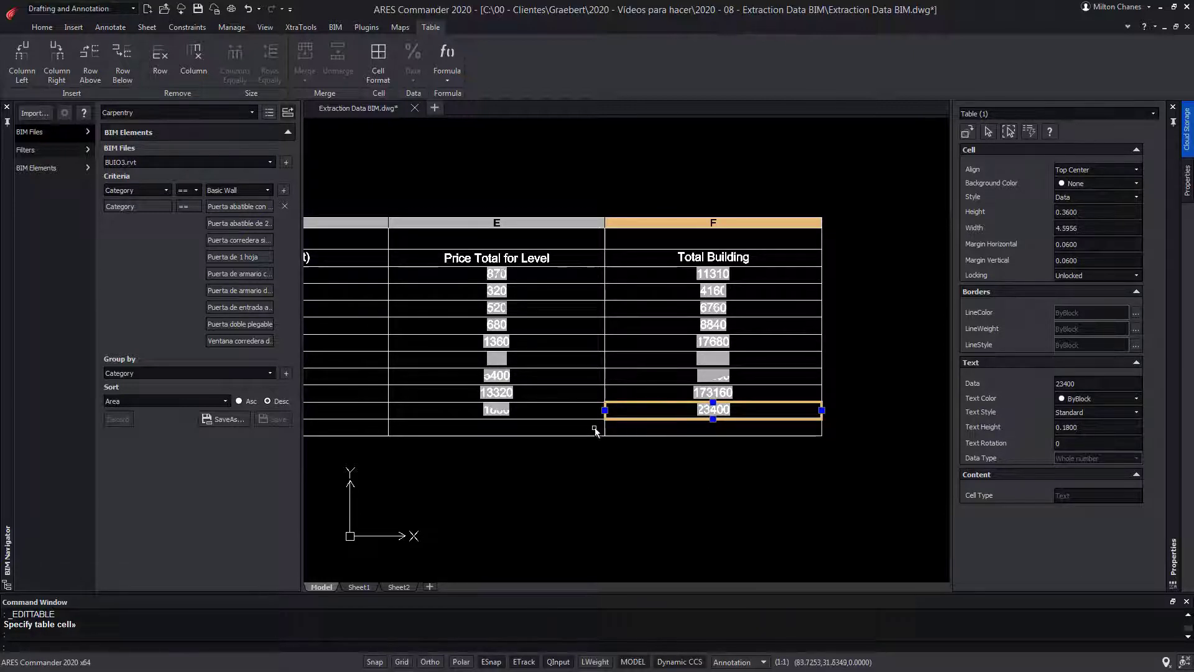
key(Escape)
click(511, 429)
text(TOTAL)
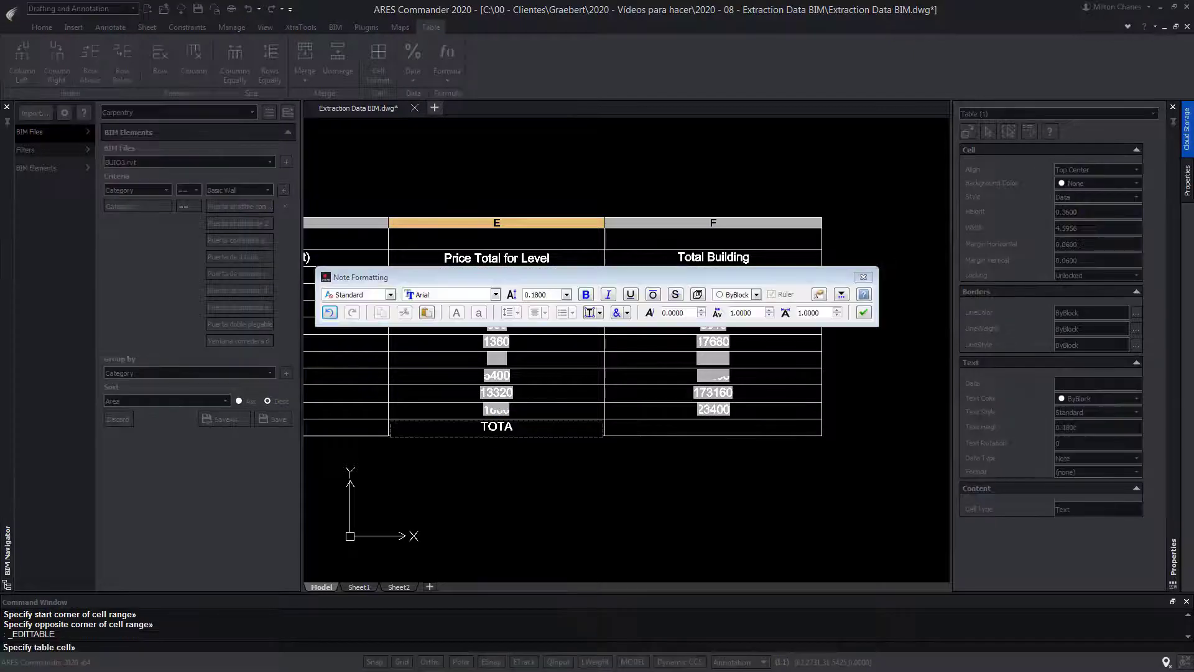
click(724, 430)
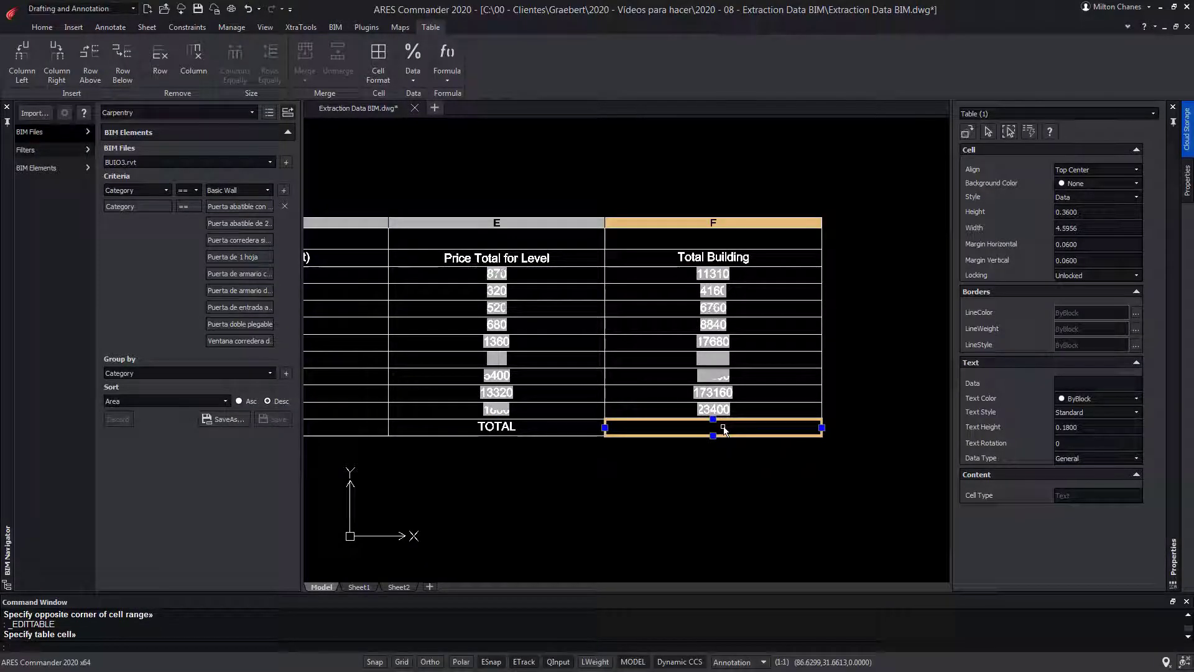
- Put =Sum(F3:F11) in the TOTAL row's Total Building cell, giving 326950
right_click(723, 429)
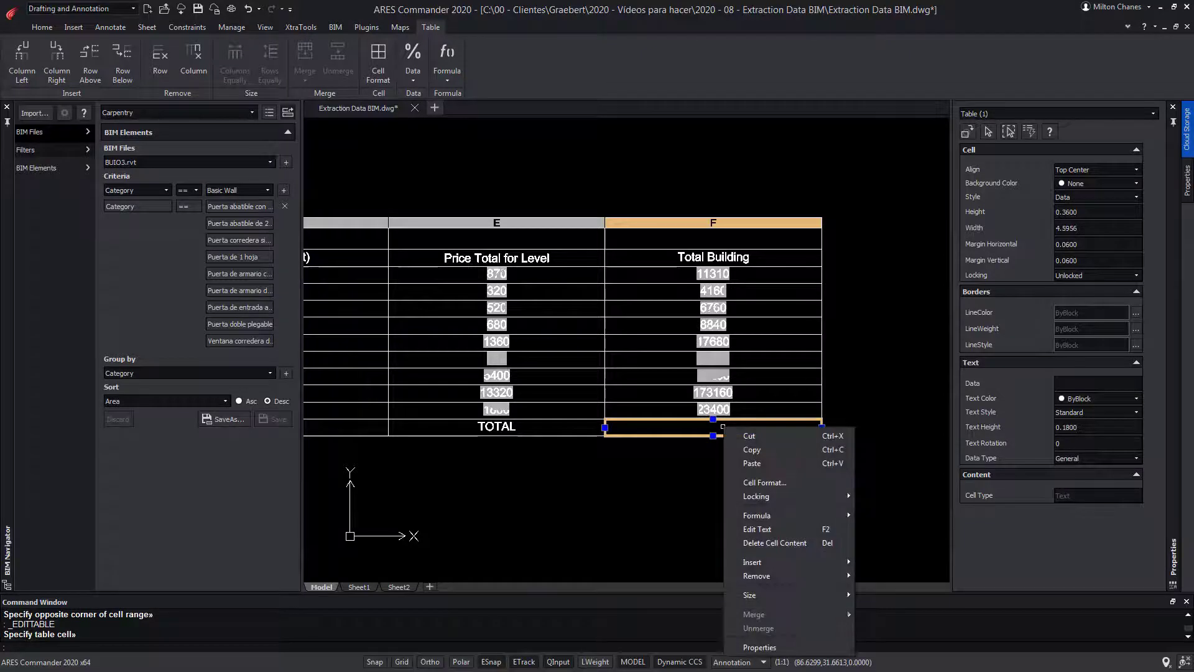
mouse_move(798, 516)
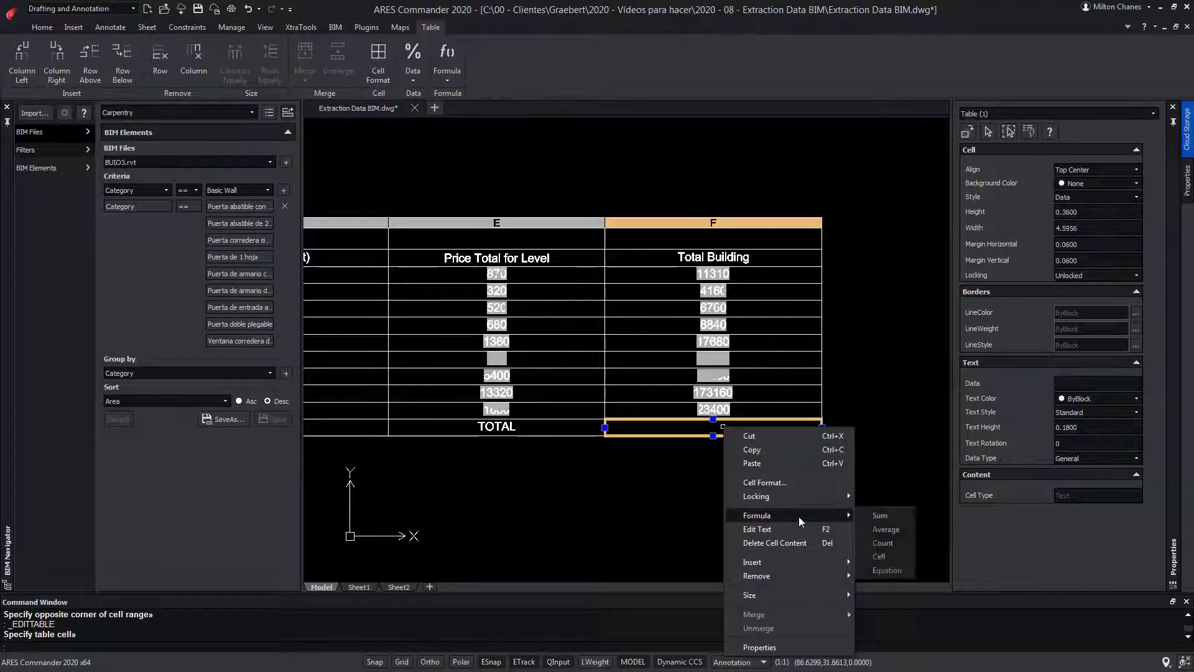
click(883, 514)
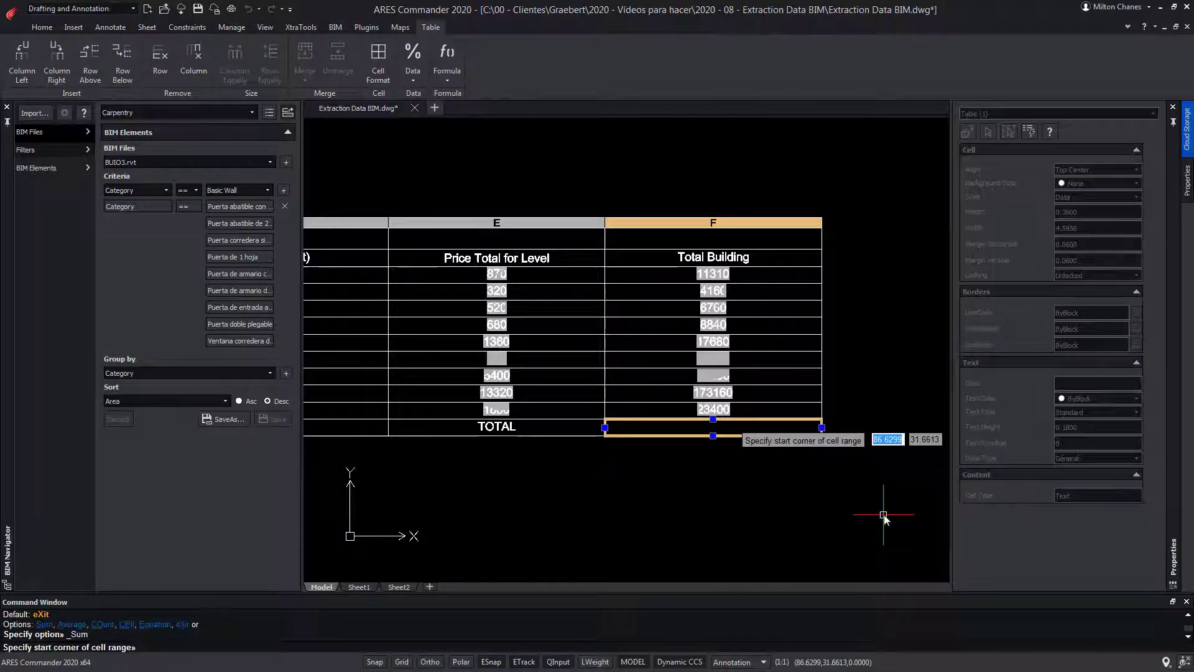
click(792, 276)
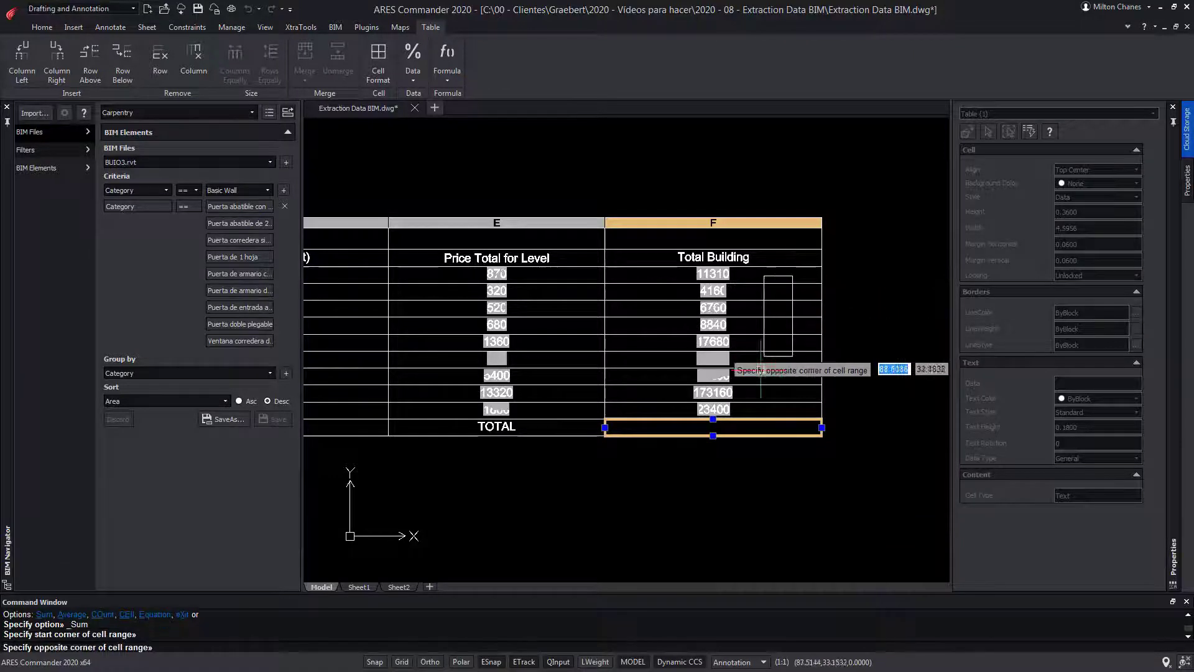
click(753, 407)
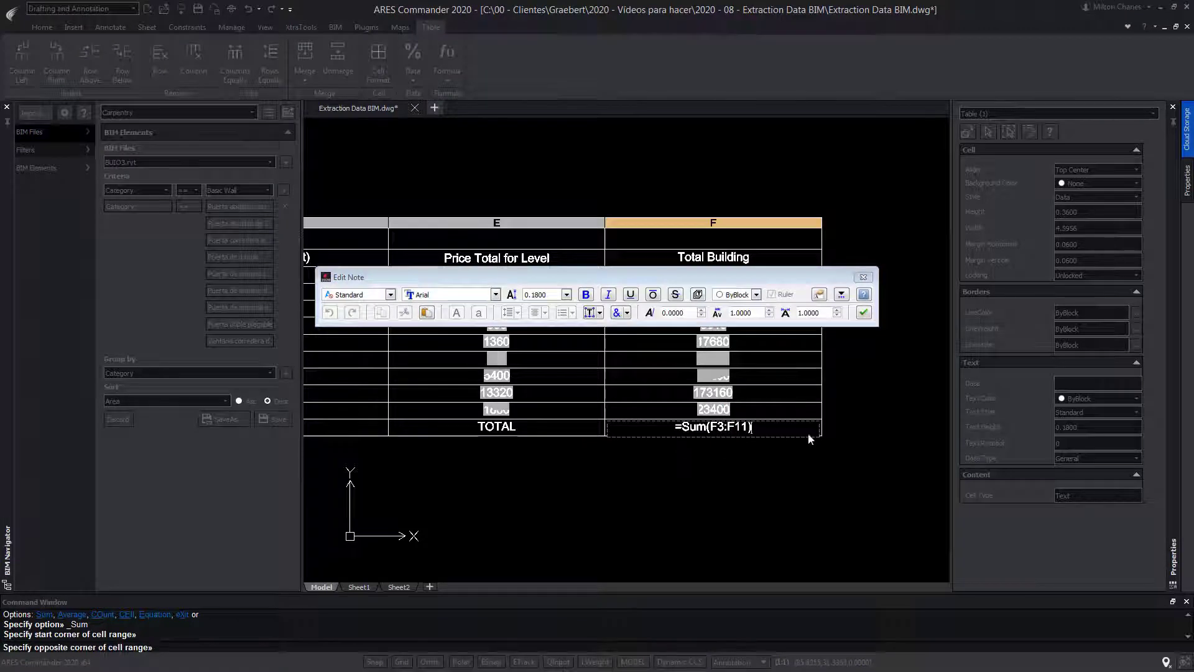
click(864, 313)
- Narrow the Price Total for Level column by moving the D–E column boundary left
scroll(659, 438, up, 5)
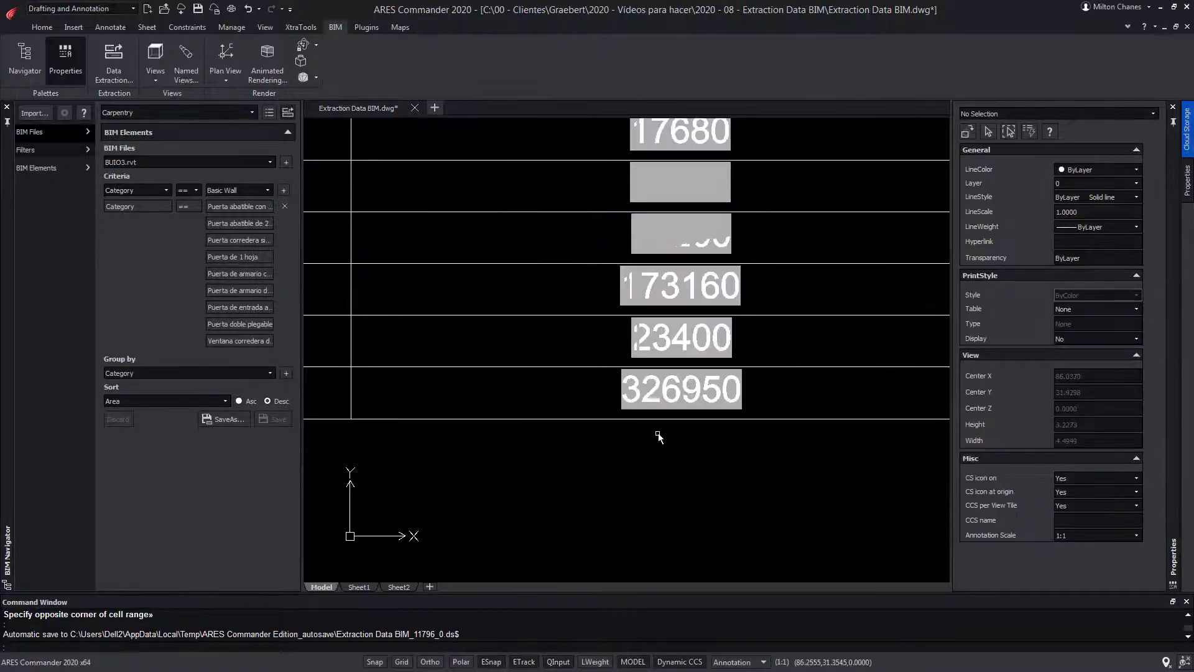
scroll(659, 437, up, 1)
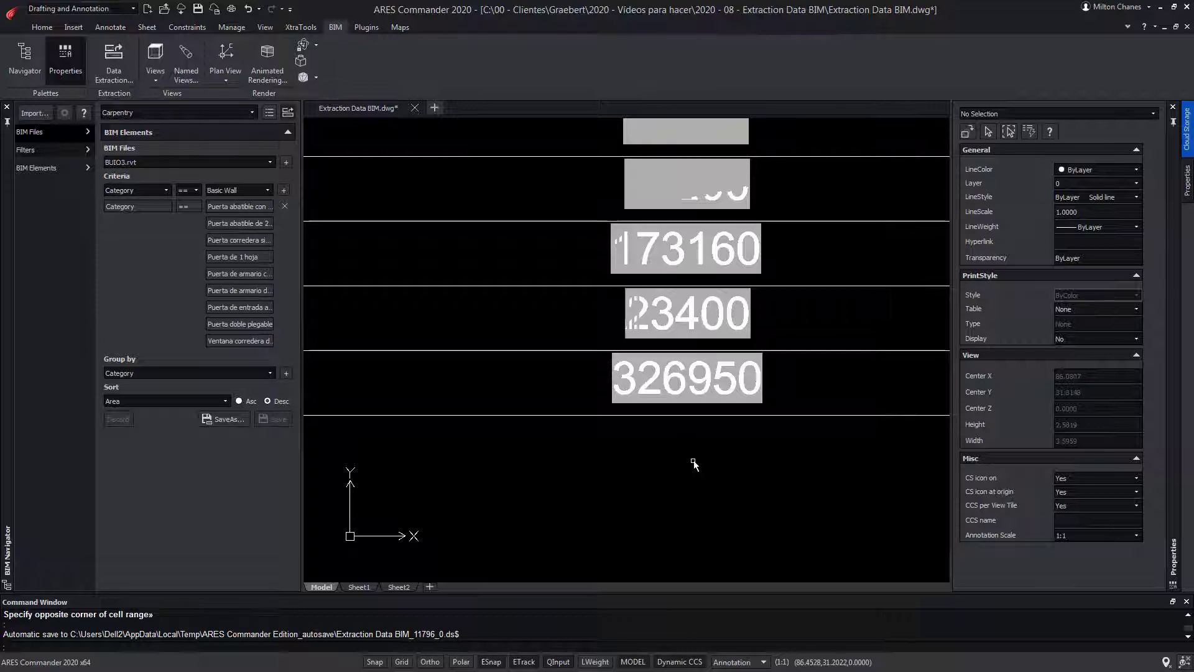
scroll(659, 261, down, 9)
click(646, 319)
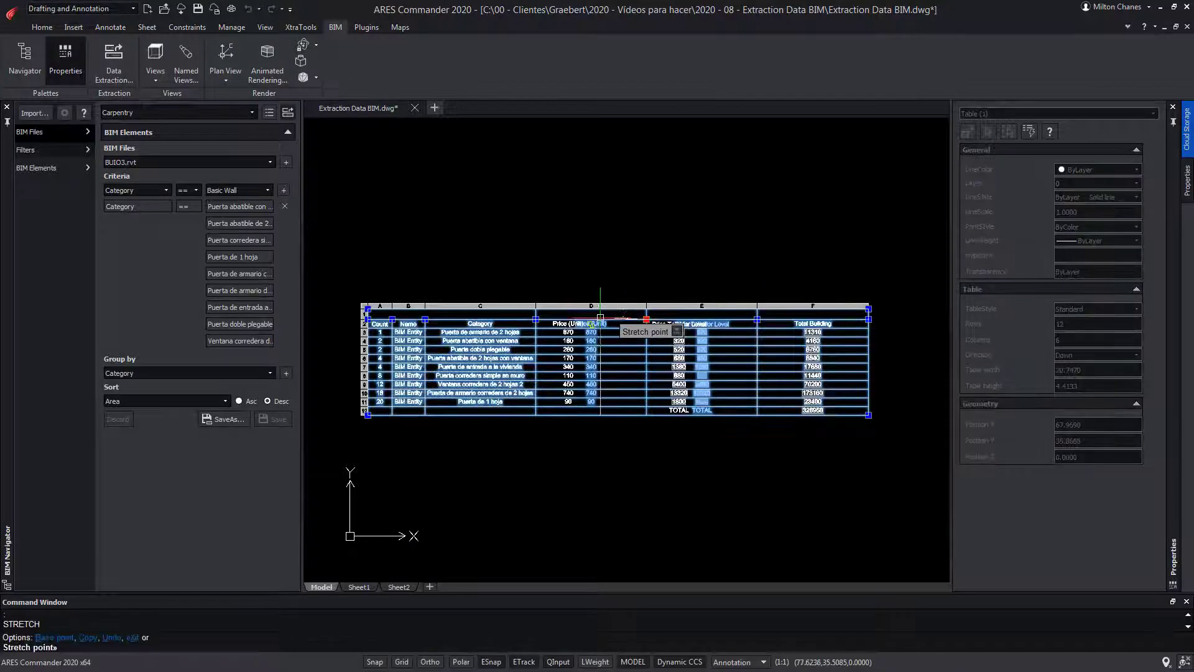
scroll(605, 322, up, 3)
scroll(576, 252, up, 1)
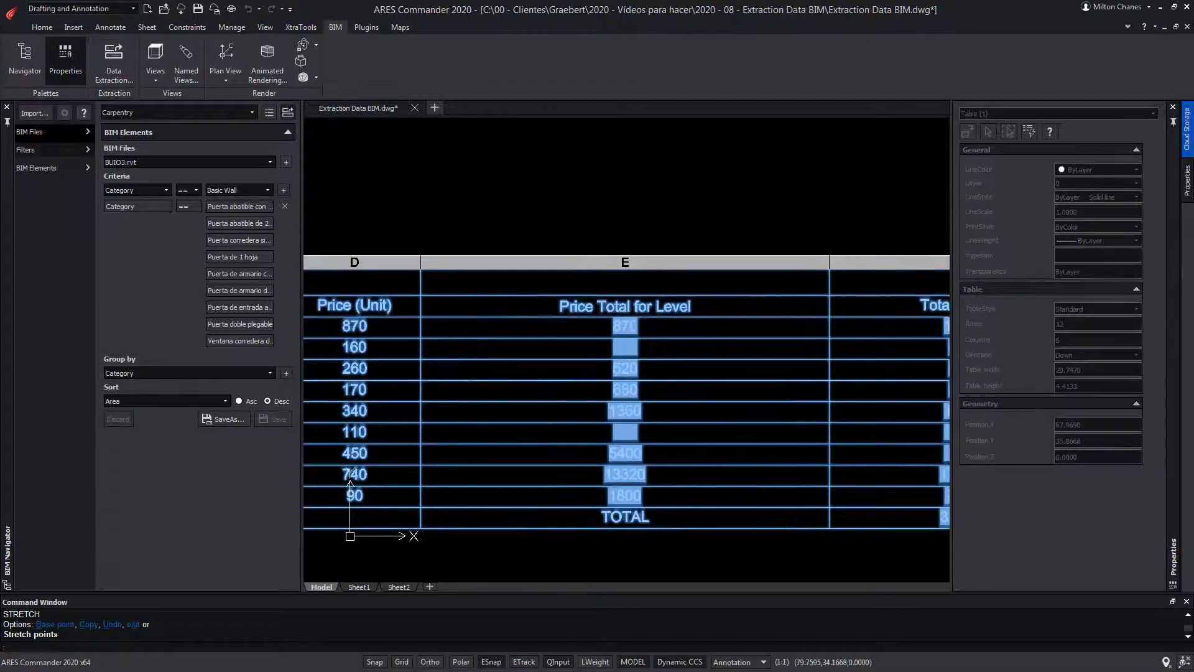
click(613, 221)
scroll(657, 317, down, 1)
- Narrow the Total Building column by pulling the table's right edge left
click(829, 295)
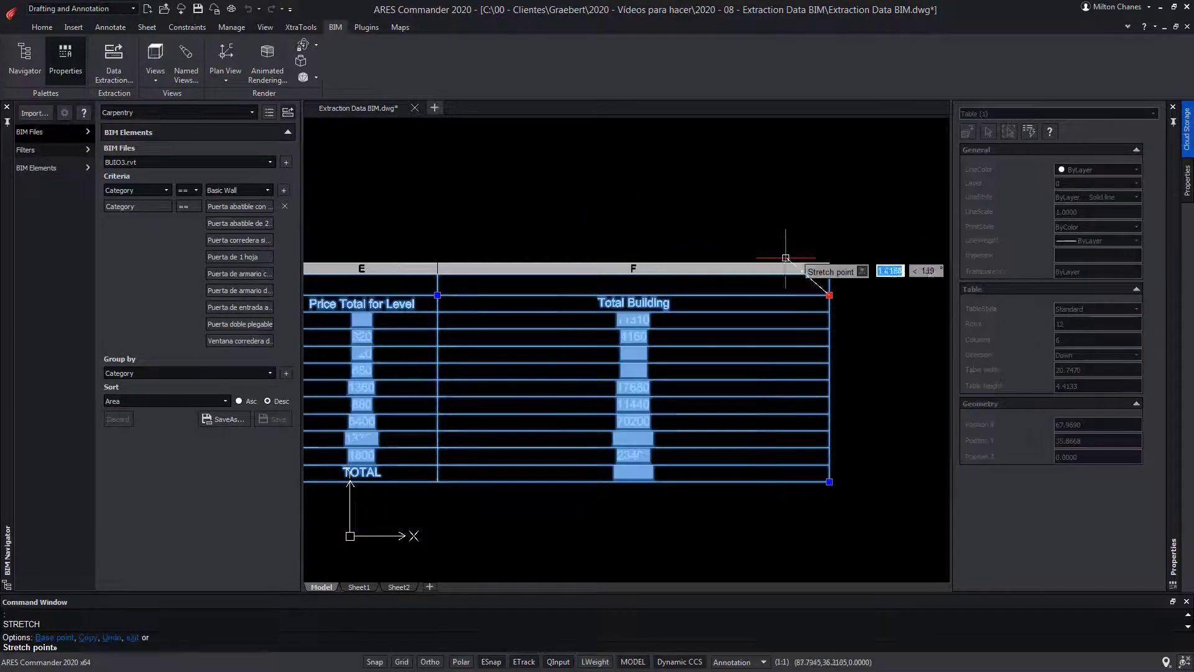
click(583, 235)
scroll(685, 256, down, 4)
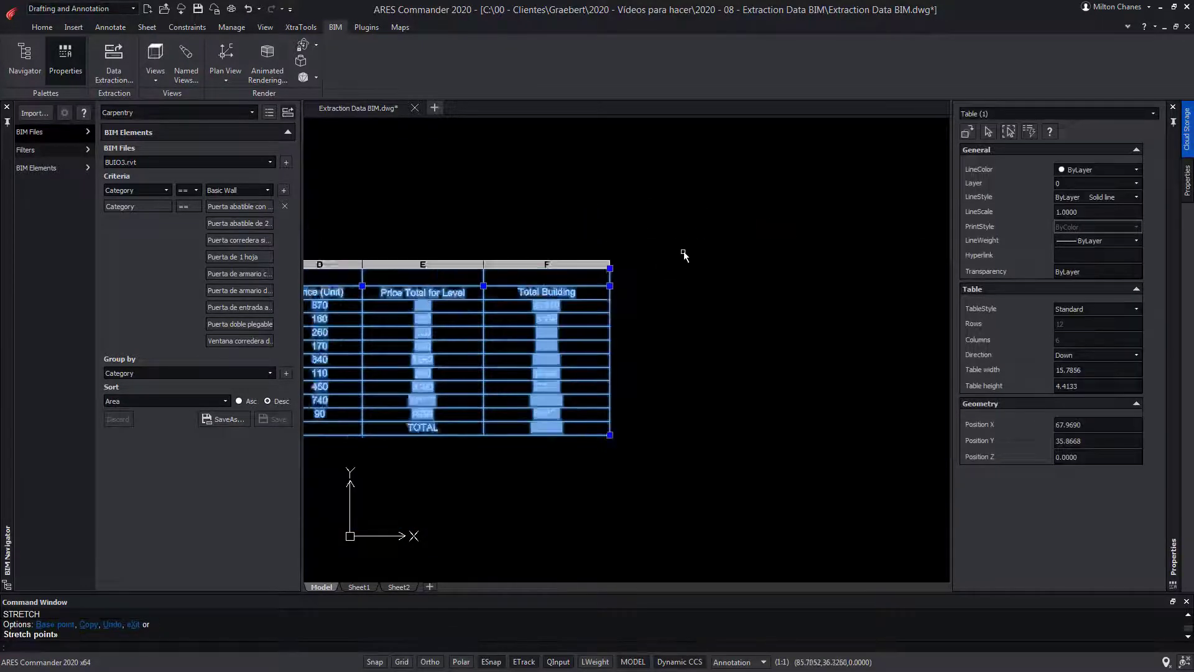
middle_drag(505, 403, 607, 458)
scroll(548, 428, up, 1)
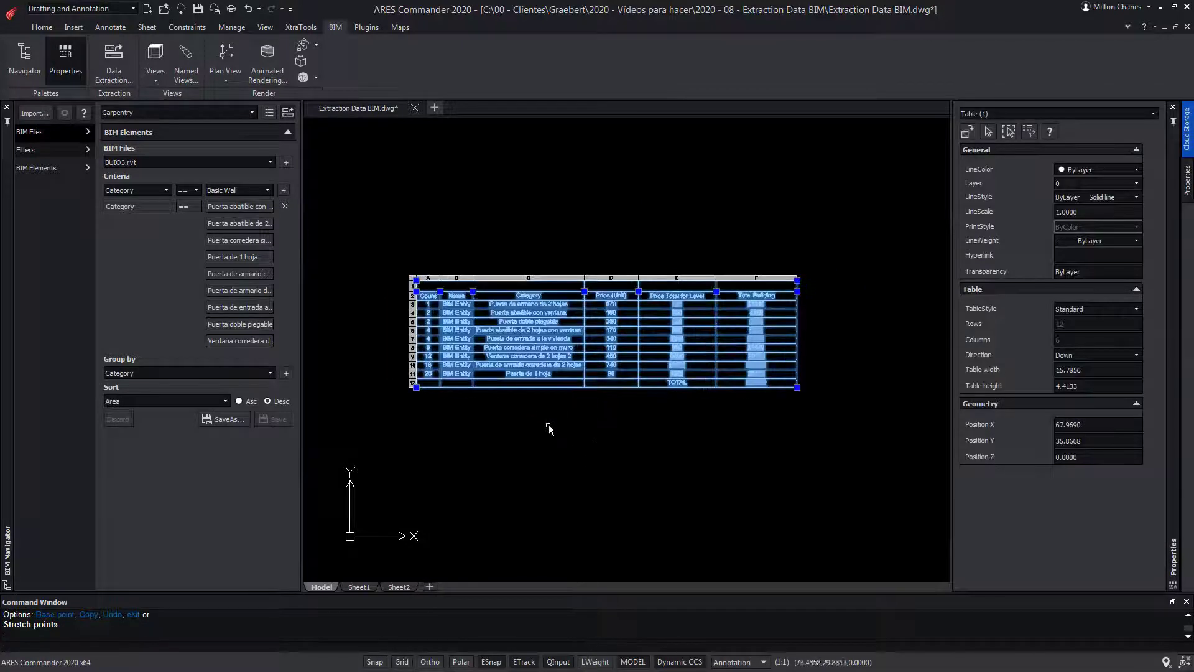
key(Escape)
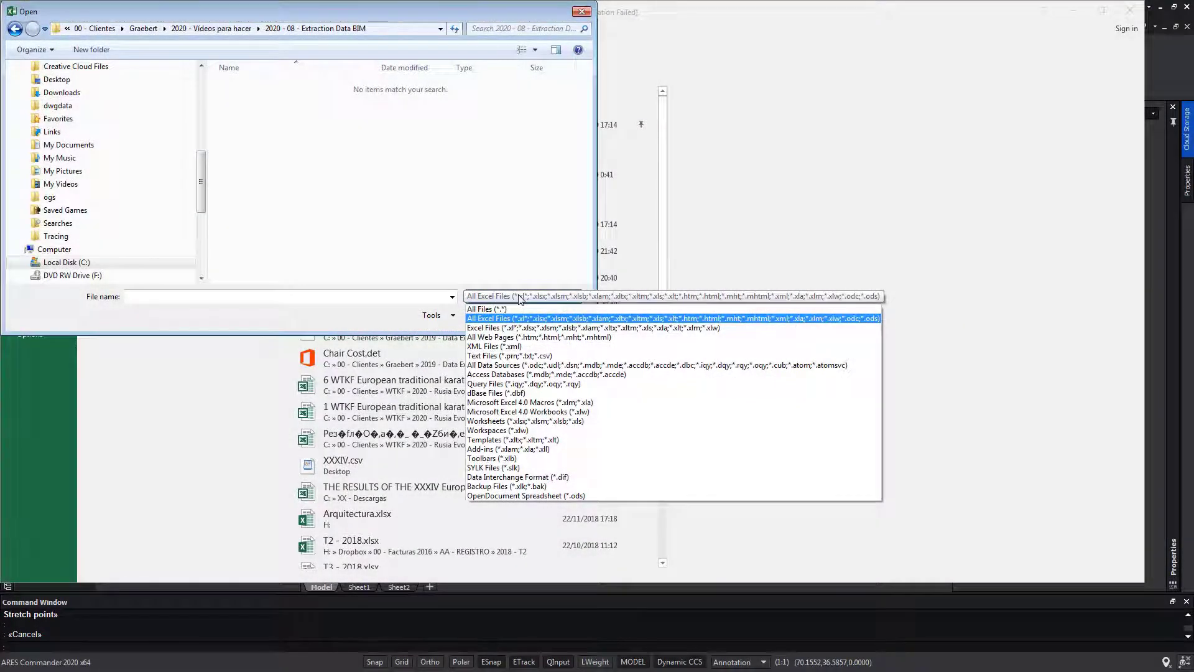
- Open Data Extraction BIM.csv in Excel, filtering the file list to text/CSV files
key(Down)
key(Down)
key(Down)
key(Down)
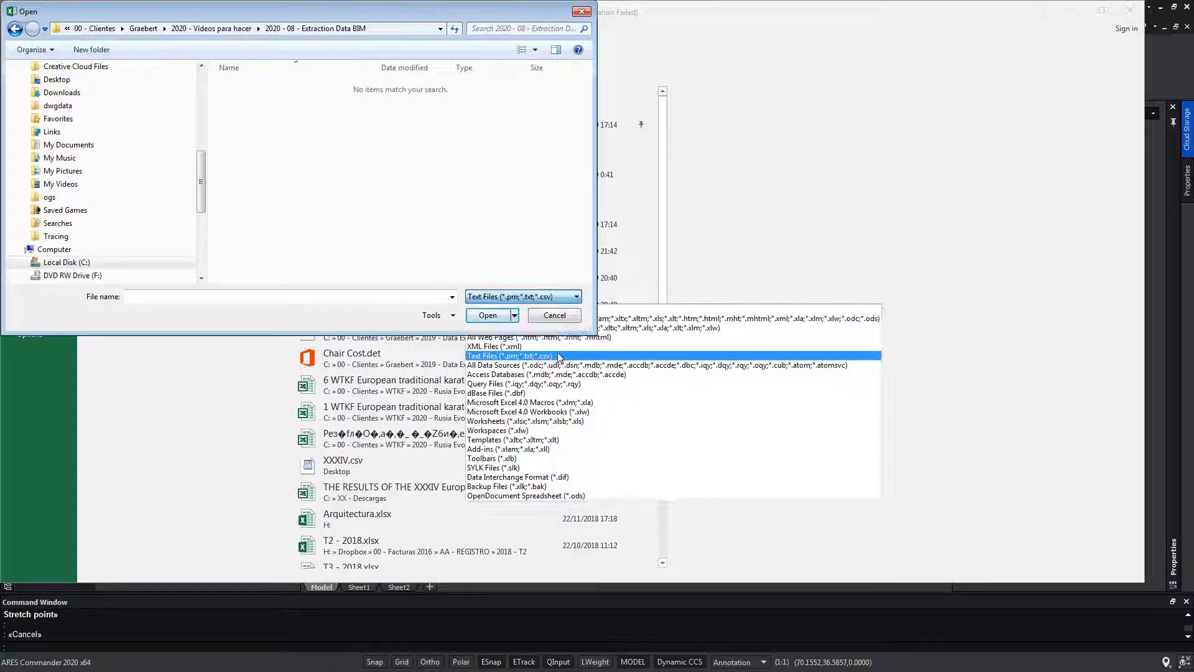
key(Return)
click(264, 90)
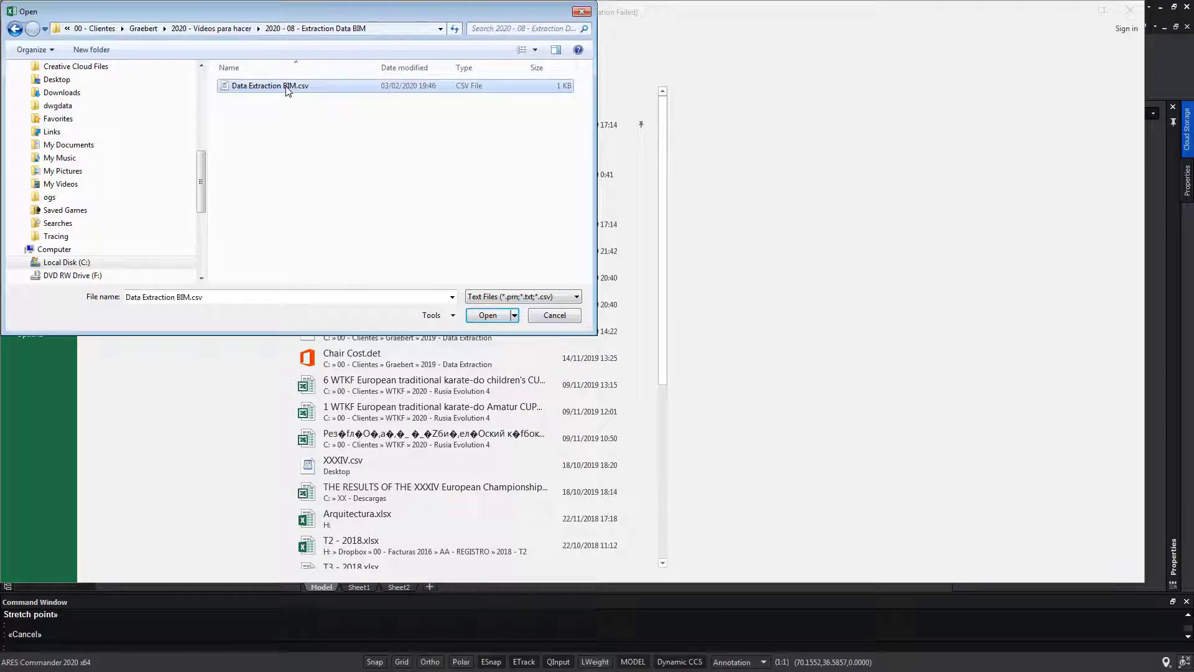
double_click(287, 88)
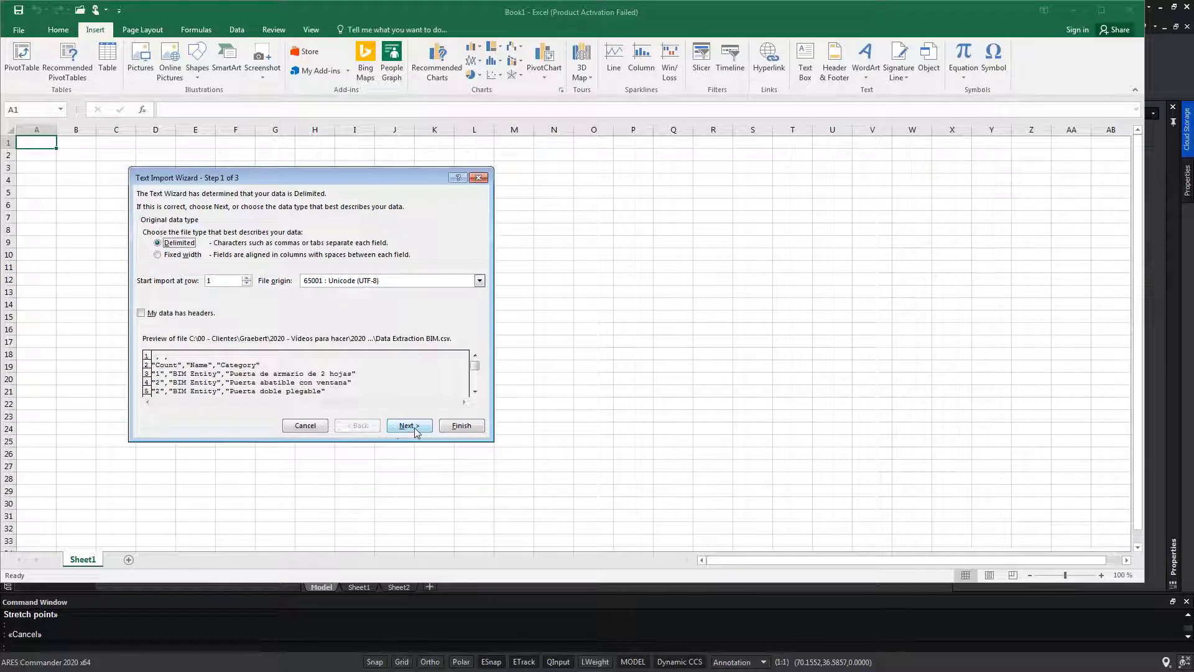
- Set the Text Import Wizard to split on commas instead of tabs
click(414, 429)
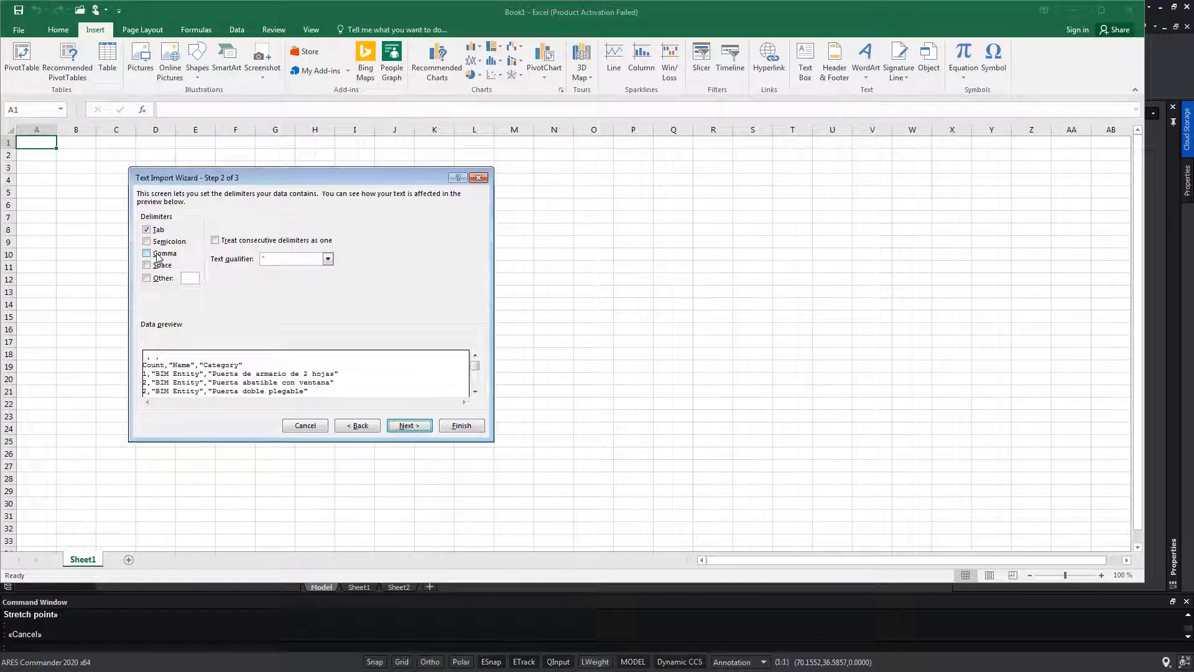
click(158, 255)
click(148, 230)
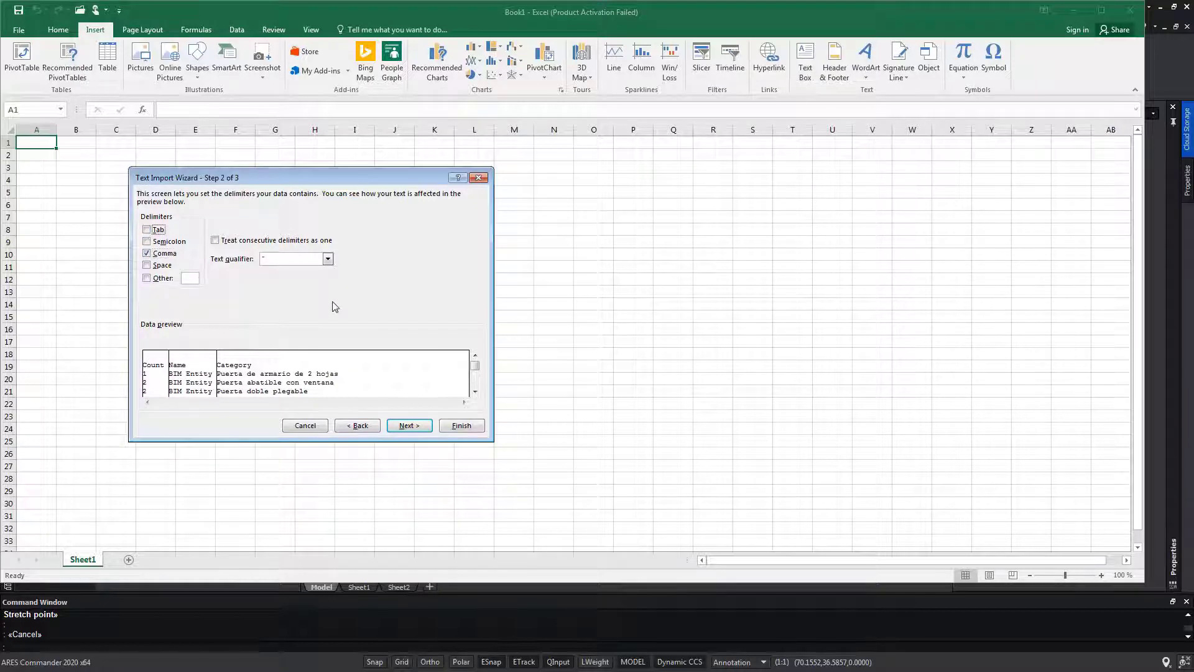
click(410, 426)
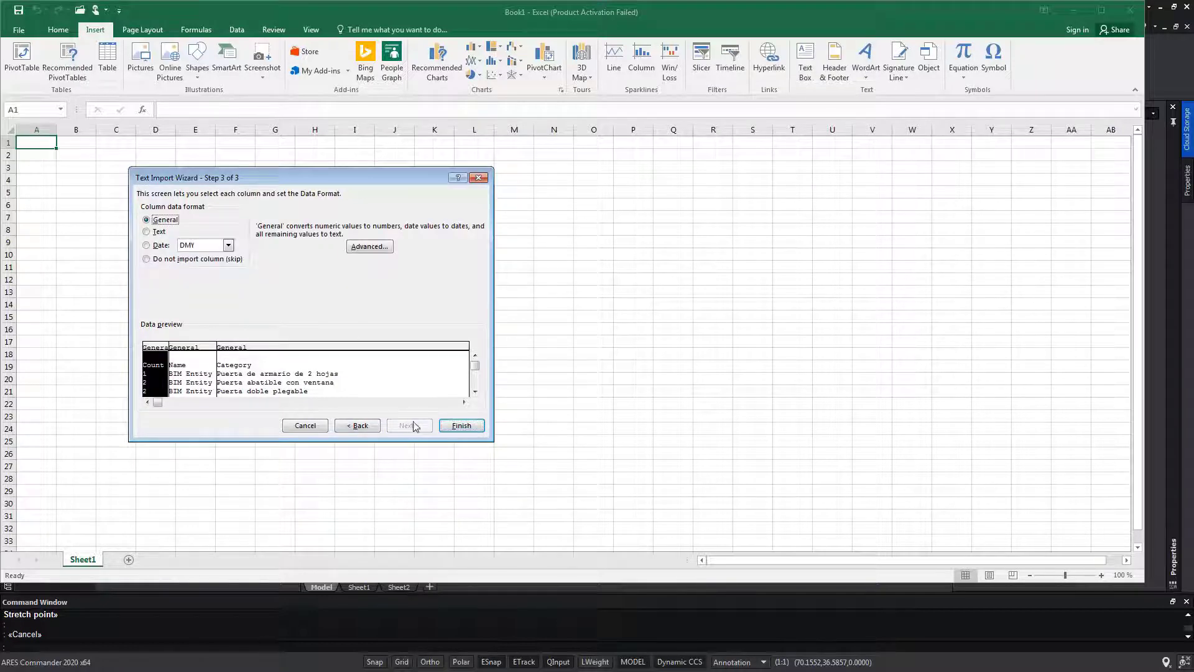
- Finish the import, add a Price heading, and fill the level price formula =D3*A3 down to row 11
click(461, 426)
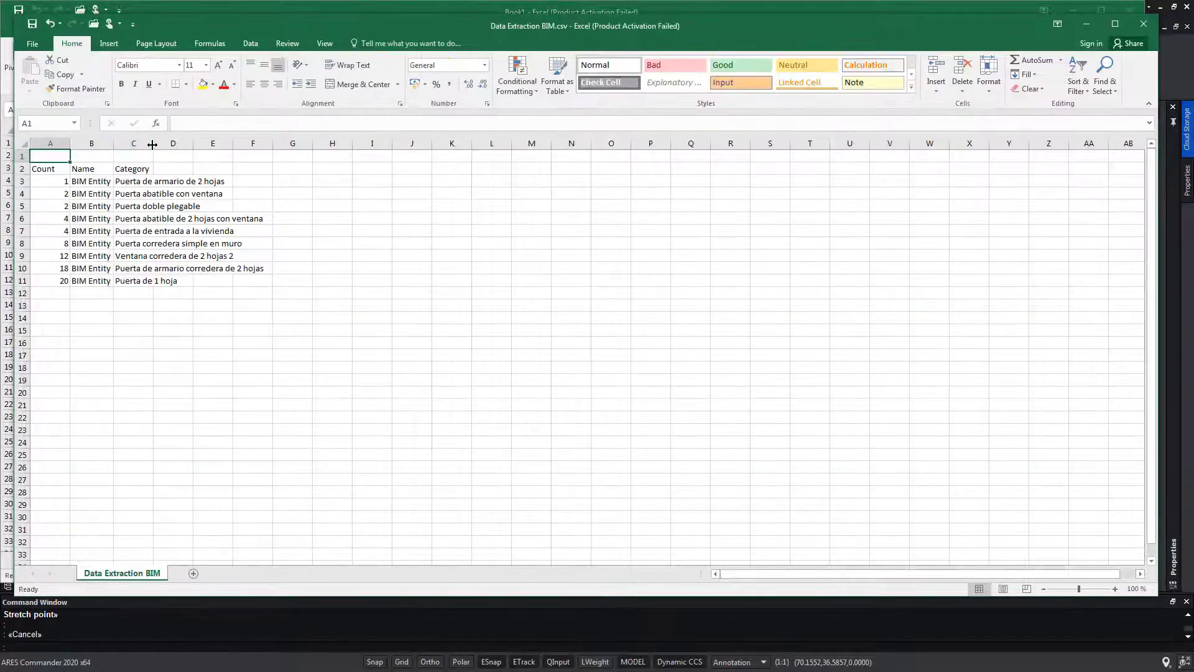
click(290, 168)
text(Price /()
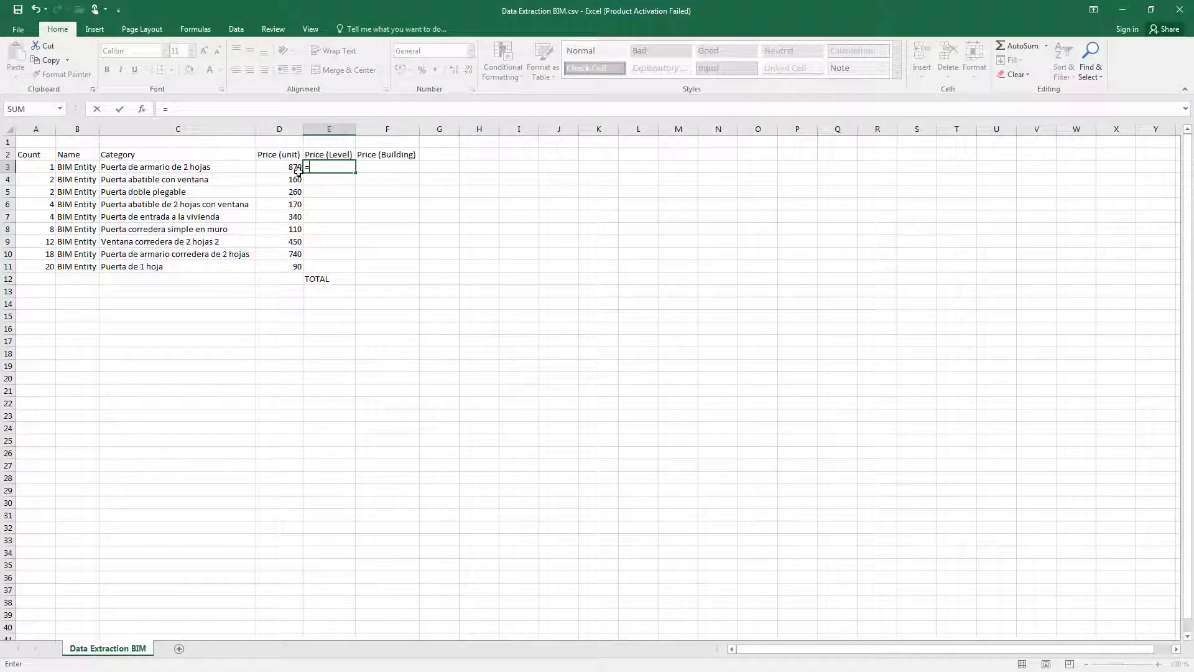
click(290, 169)
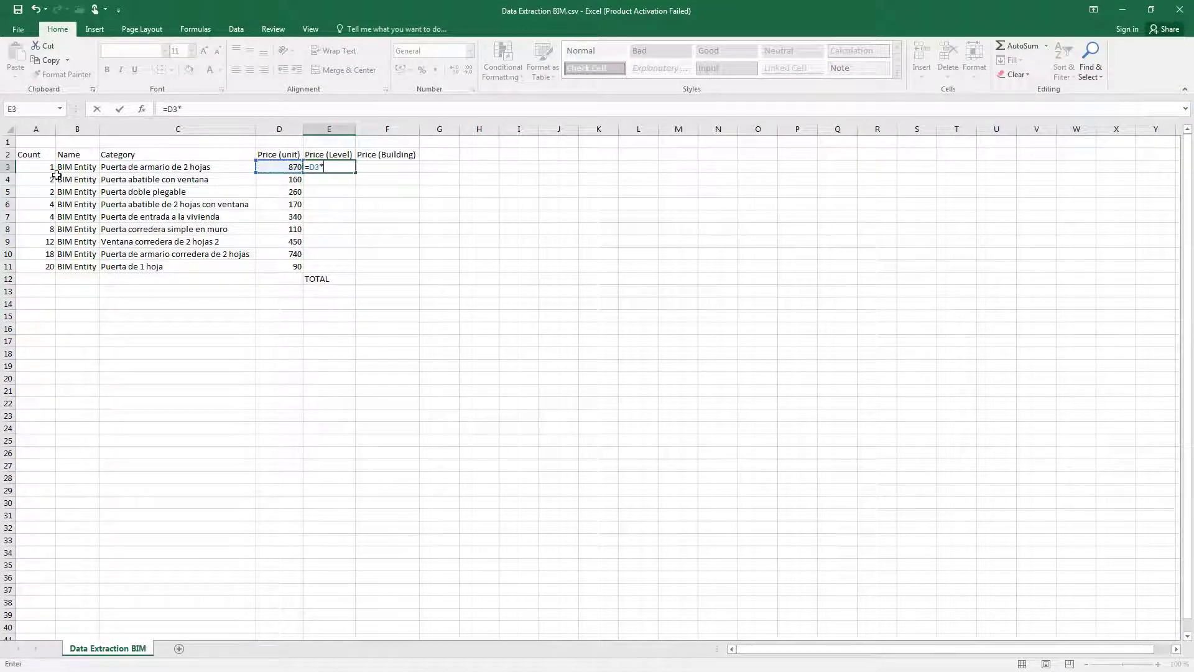
key(Return)
click(329, 167)
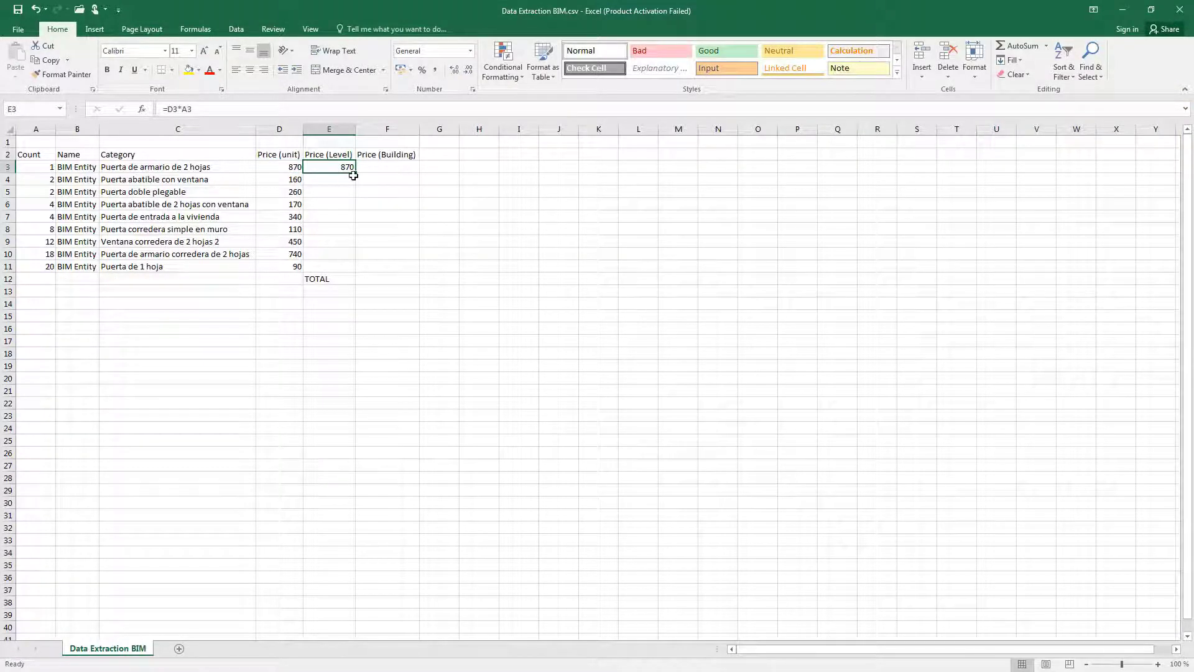
drag(355, 173, 353, 268)
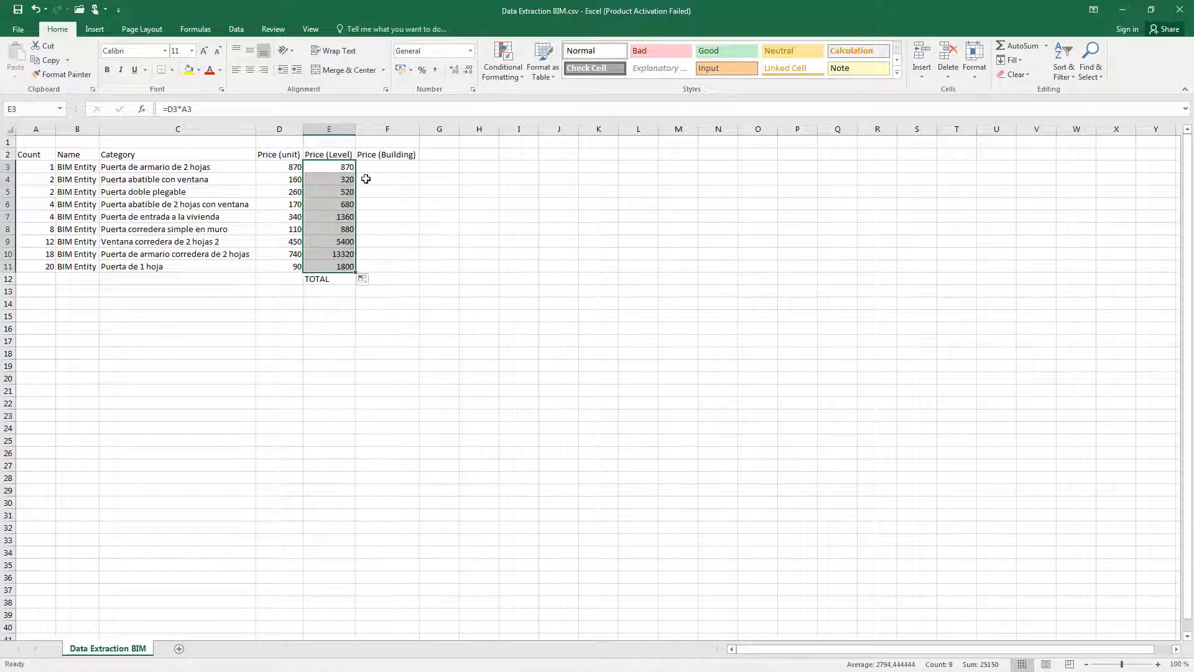
- Fill the building price formula =E3*13 from F3 down to row 11
click(385, 168)
text(=)
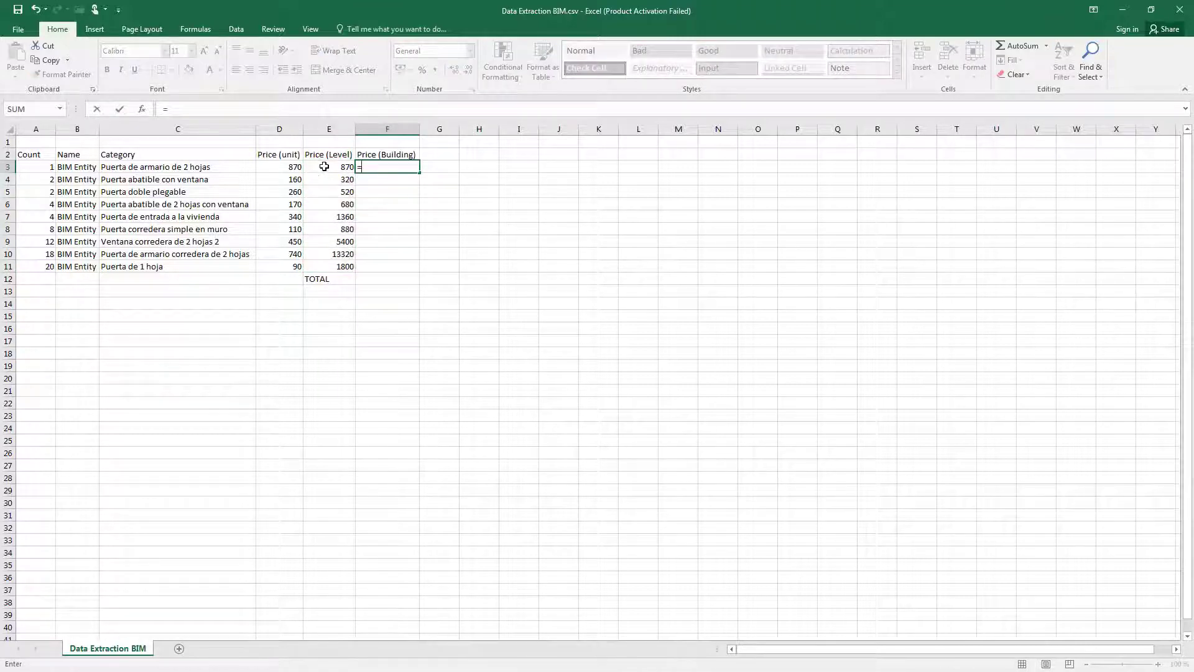
click(324, 166)
text(*13)
key(Return)
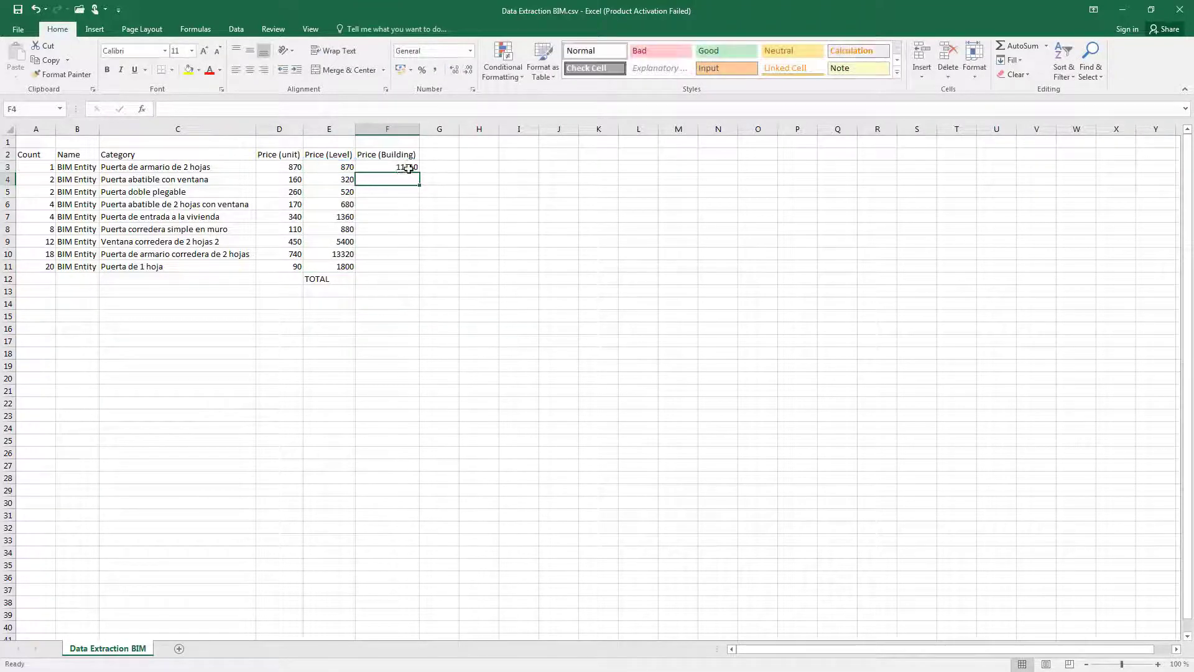
click(406, 168)
drag(418, 172, 418, 269)
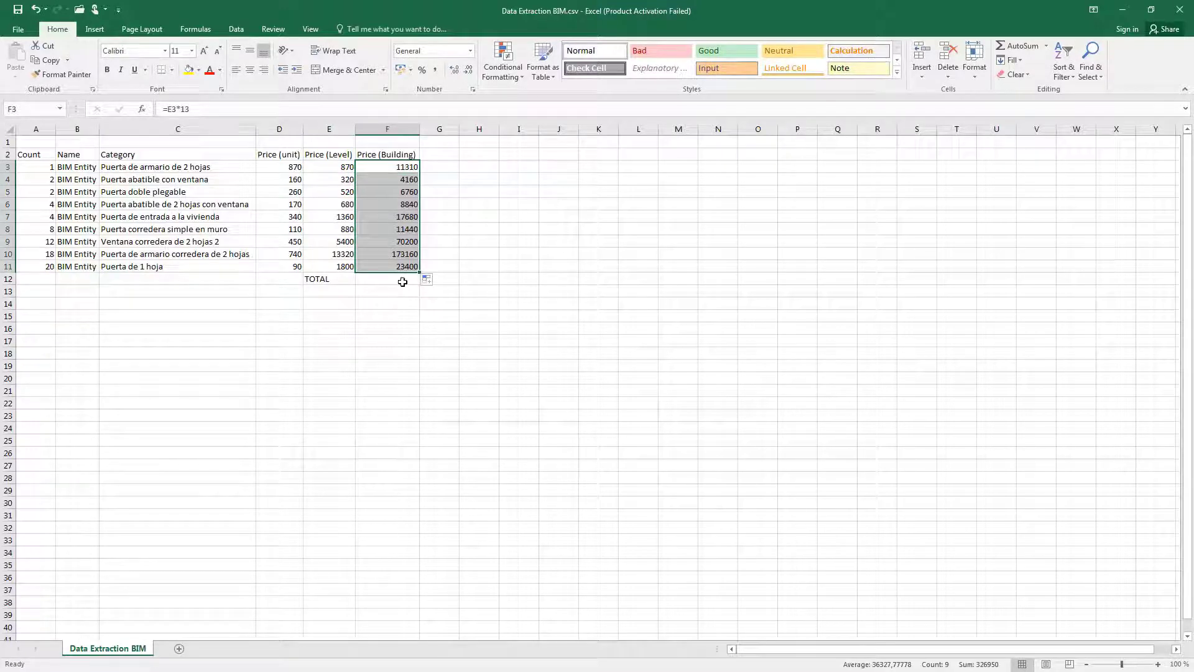
- AutoSum the building prices into the TOTAL in F12, formatted as euro currency
click(1017, 46)
click(381, 280)
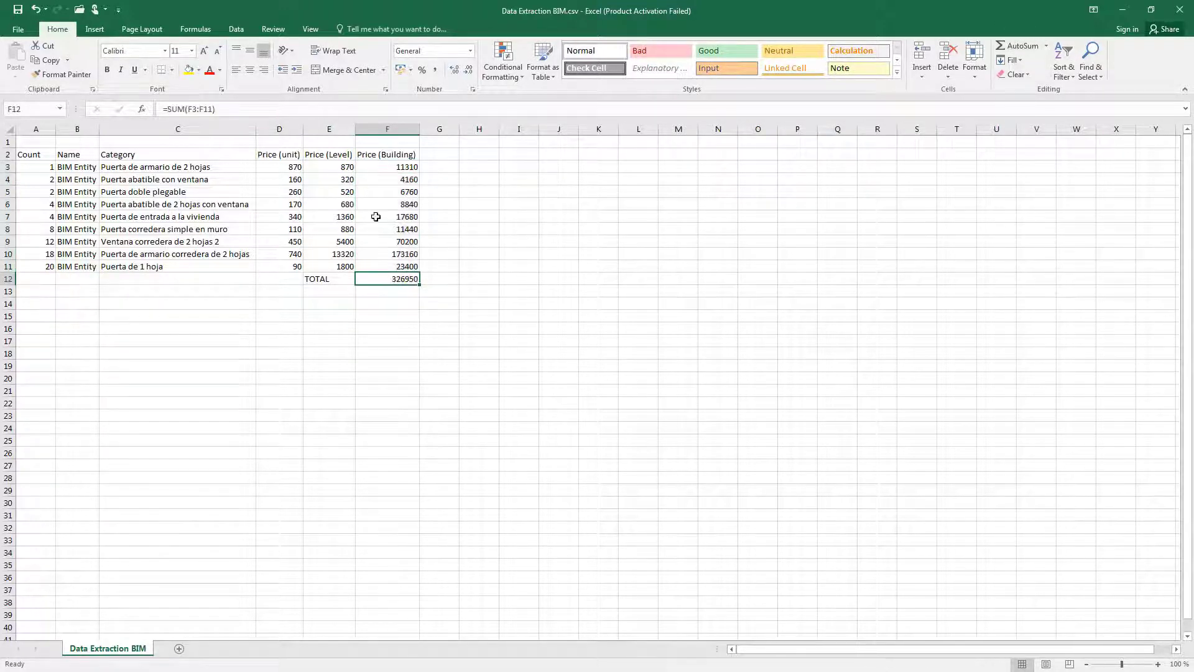
click(471, 51)
click(443, 128)
- Format the price cells D3:F11 as euro Accounting values
click(404, 166)
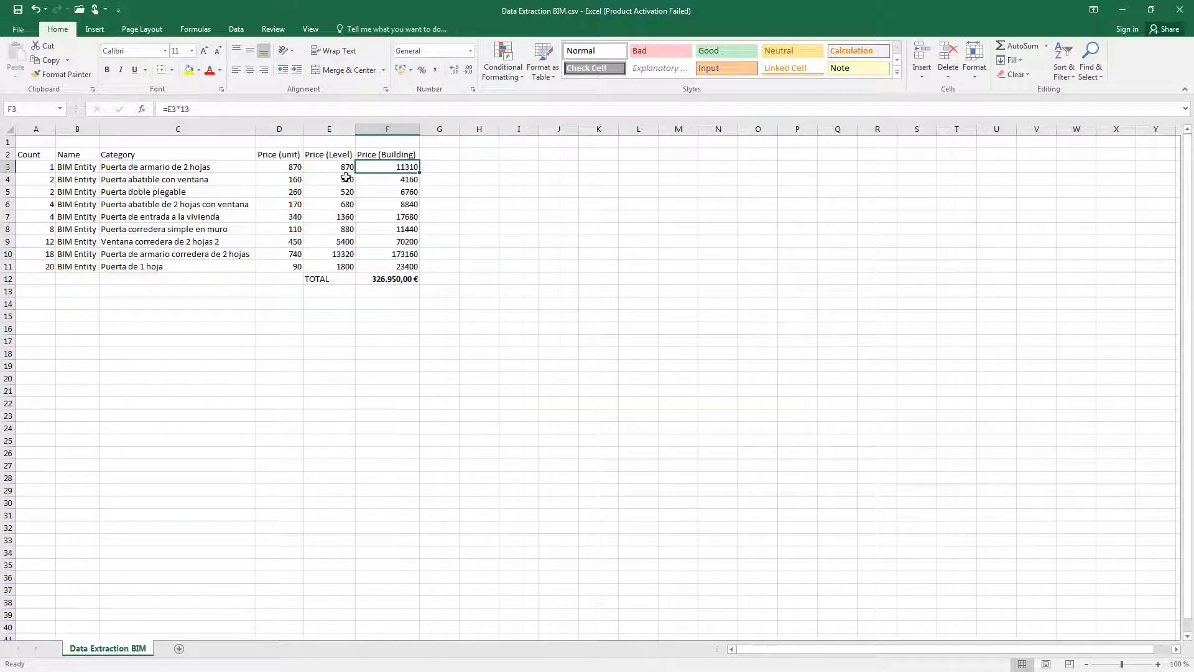
drag(292, 167, 407, 266)
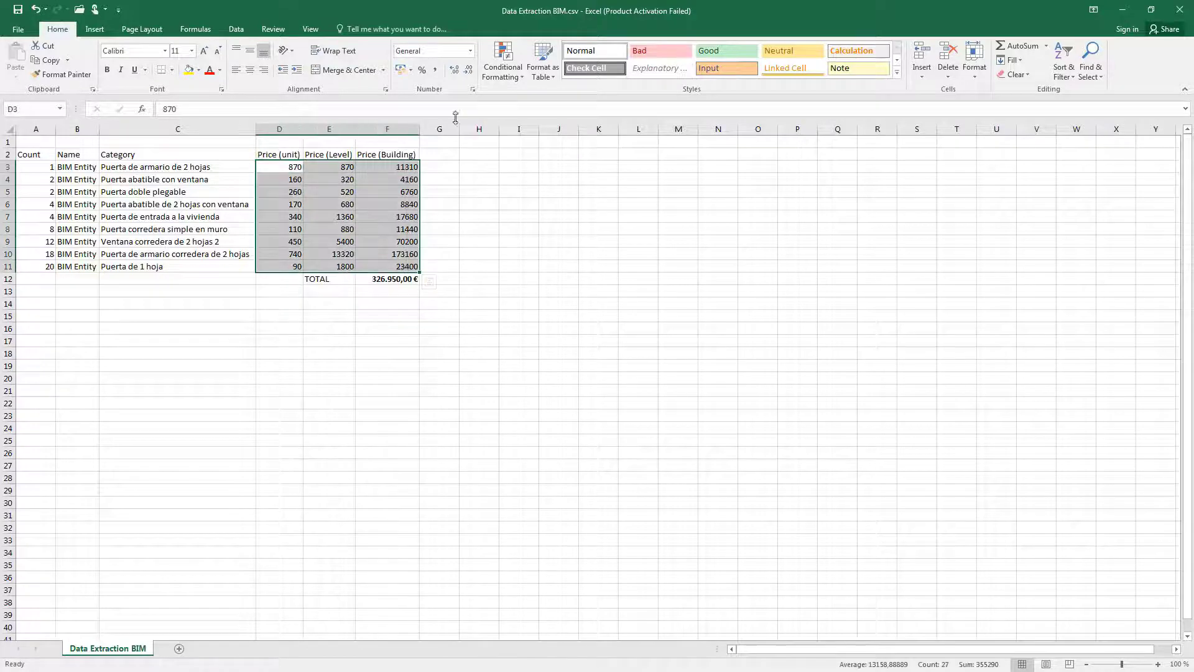
click(471, 51)
click(501, 160)
click(439, 352)
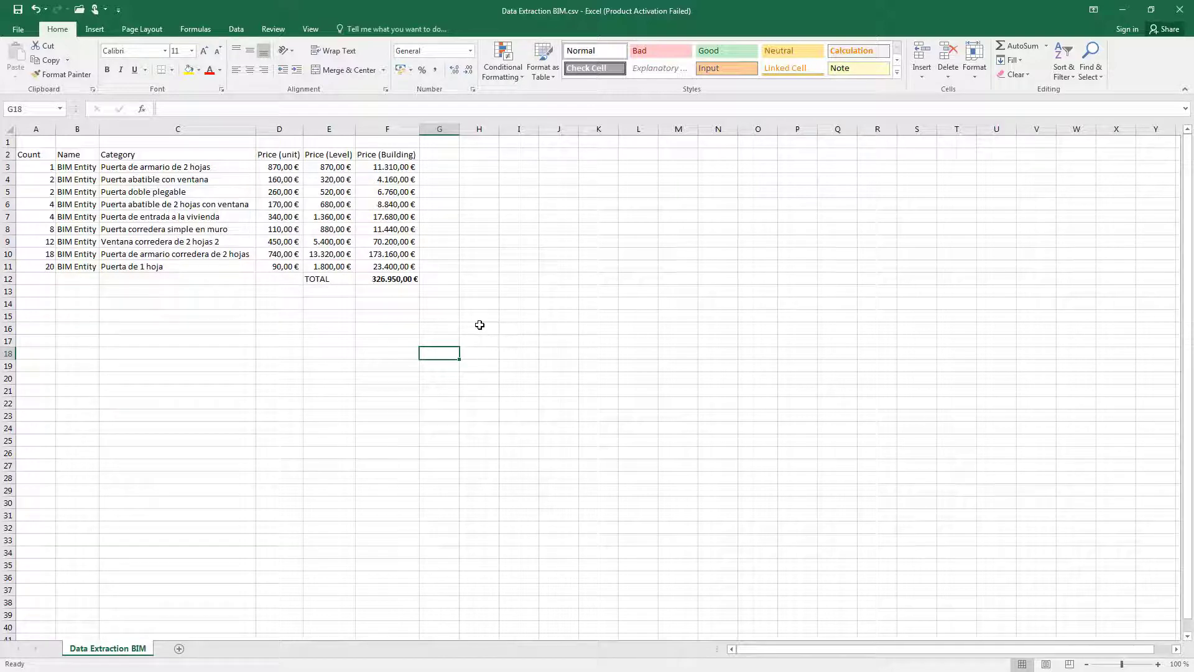
- Copy the whole cost table A1:G13
click(437, 292)
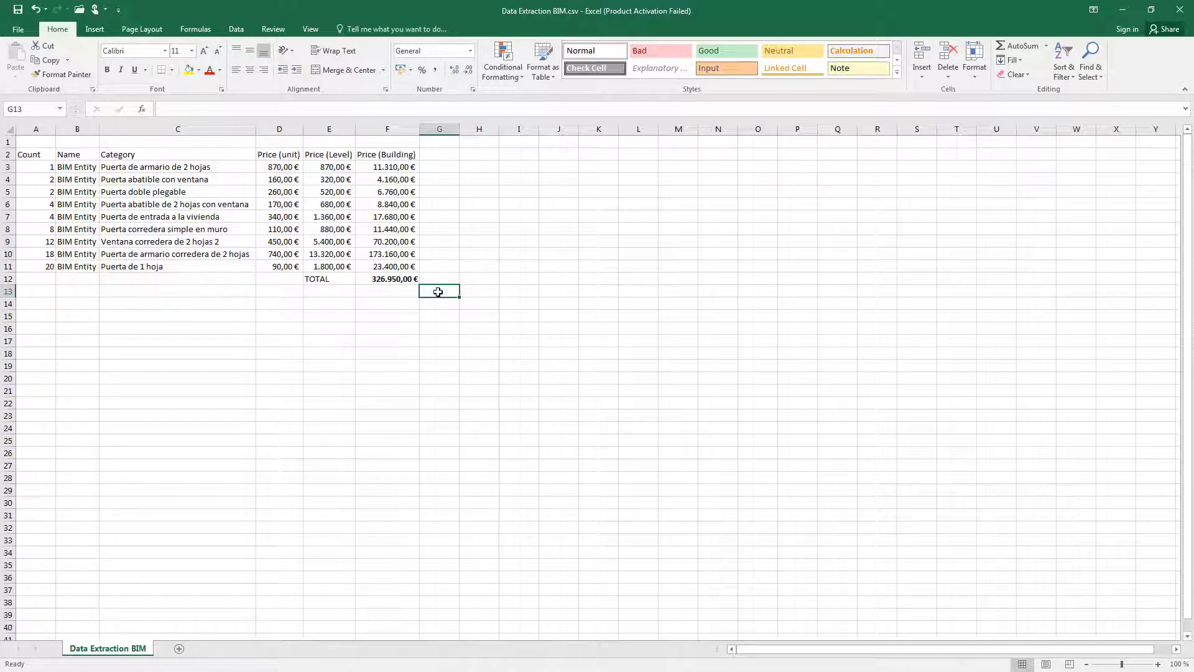
key(shift+Left)
key(shift+Left)
key(shift+Left)
key(shift+Left)
key(shift+Left)
key(shift+Left)
key(shift+Up)
key(shift+Up)
key(shift+Up)
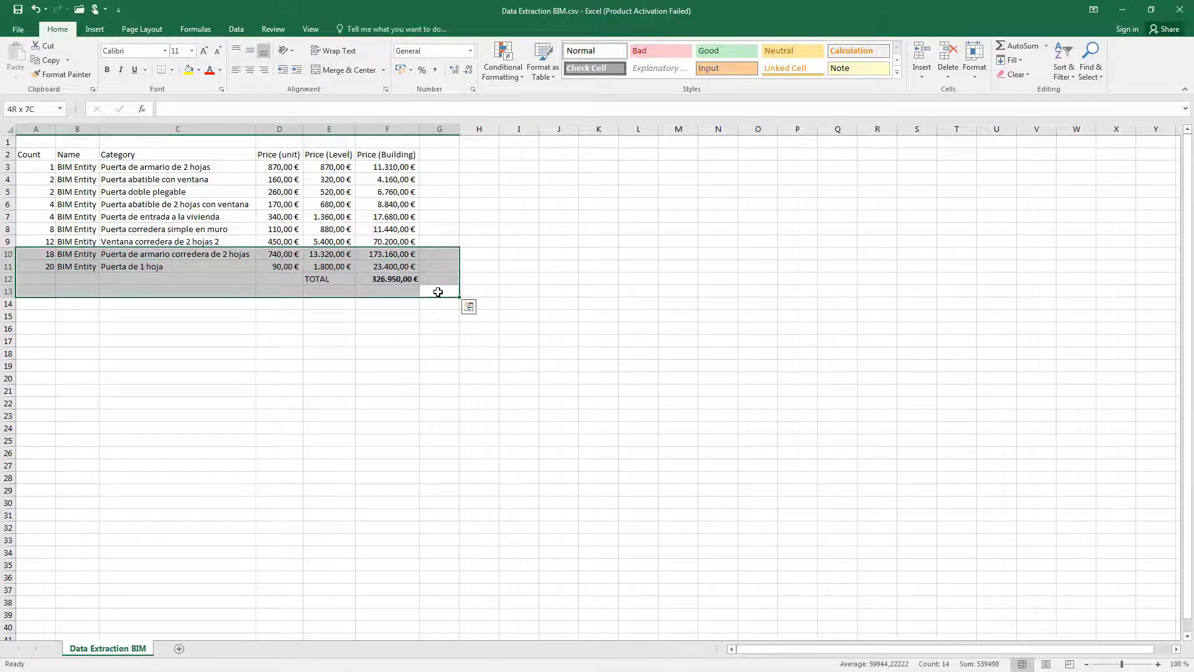
key(shift+Up)
key(shift+Up)
key(shift+Up)
key(shift+Up)
key(shift+Up)
key(shift+Up)
key(shift+Up)
key(shift+Up)
key(shift+Up)
key(ctrl+c)
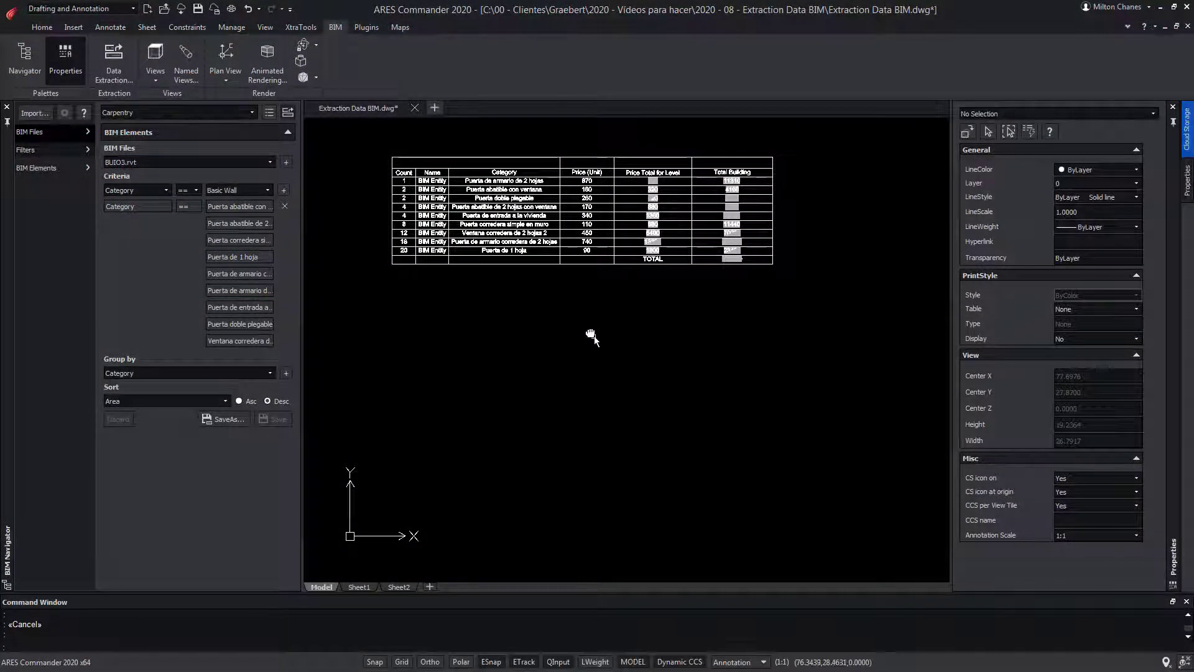
- Paste the Excel cost table into the drawing, placing and sizing it beside the native table
key(ctrl+v)
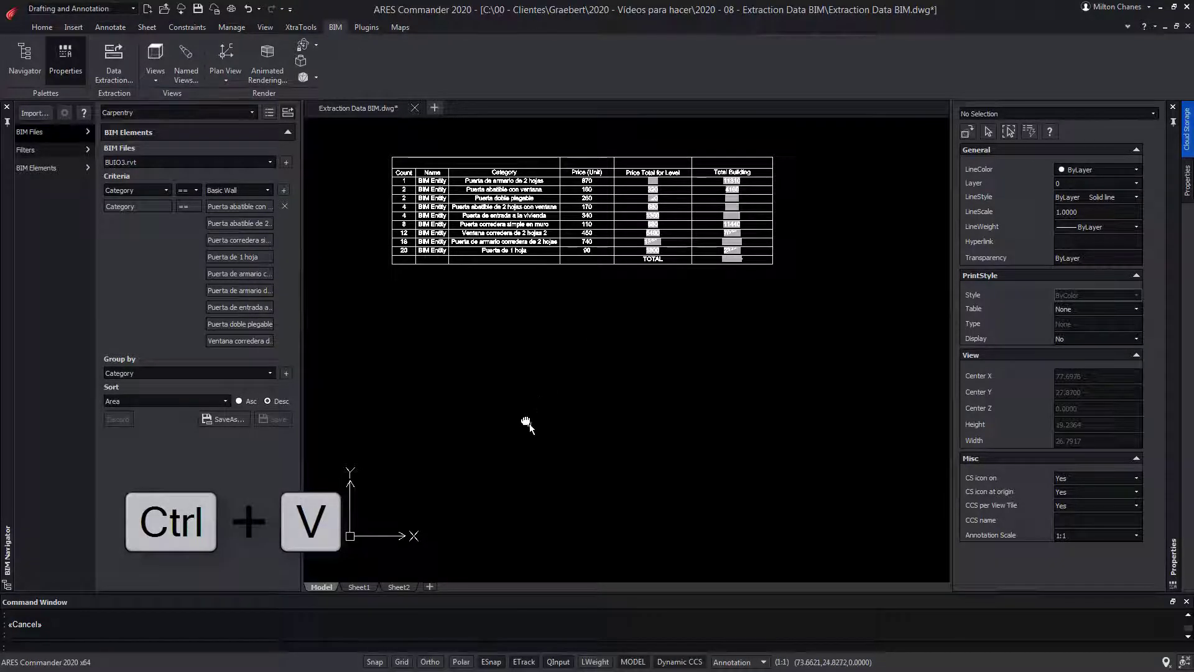
scroll(531, 421, down, 3)
click(595, 459)
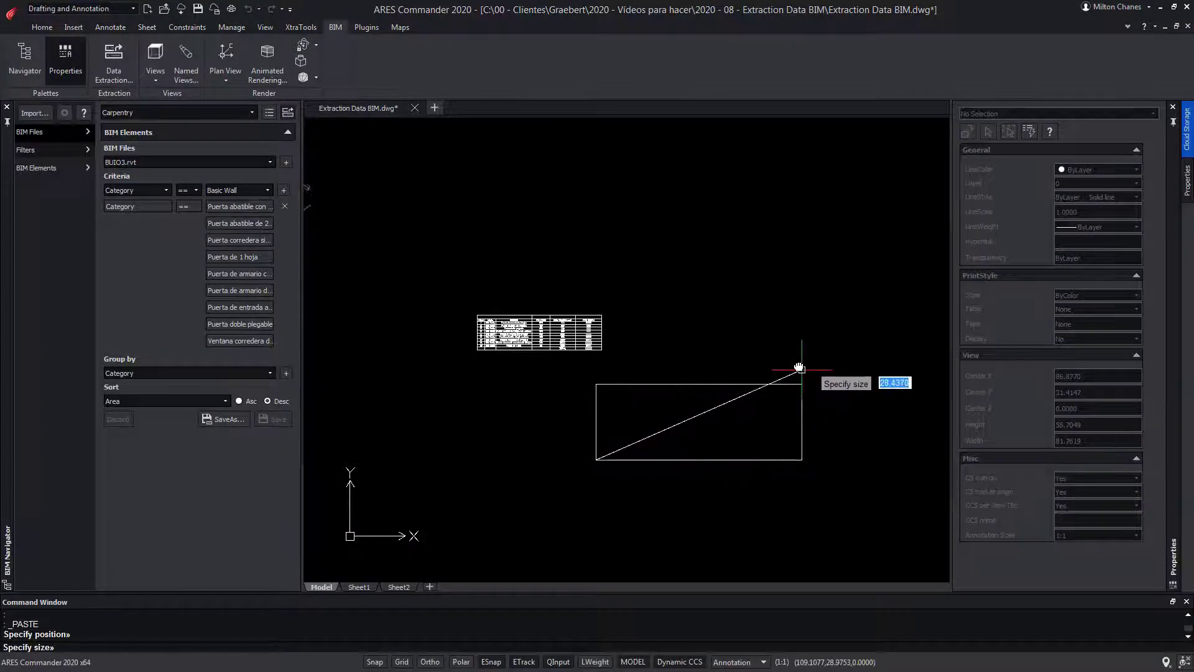
click(799, 368)
scroll(550, 432, up, 2)
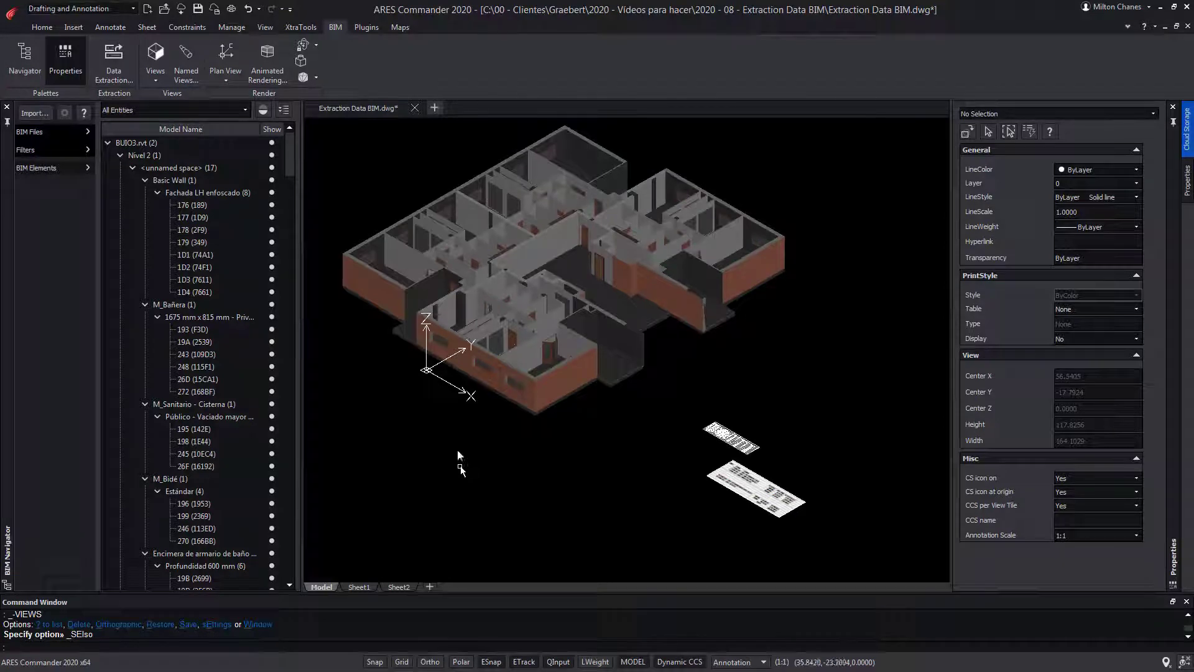
- Open the BIM Navigator palette's help topic and scroll down the page
click(83, 112)
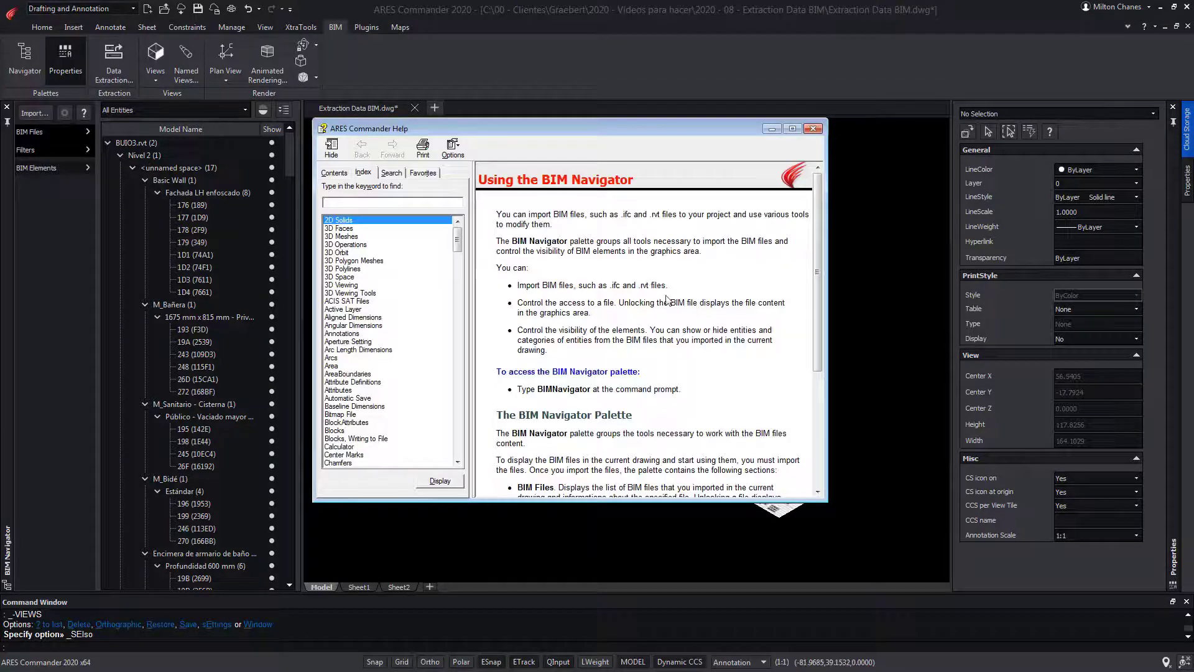
scroll(666, 295, down, 3)
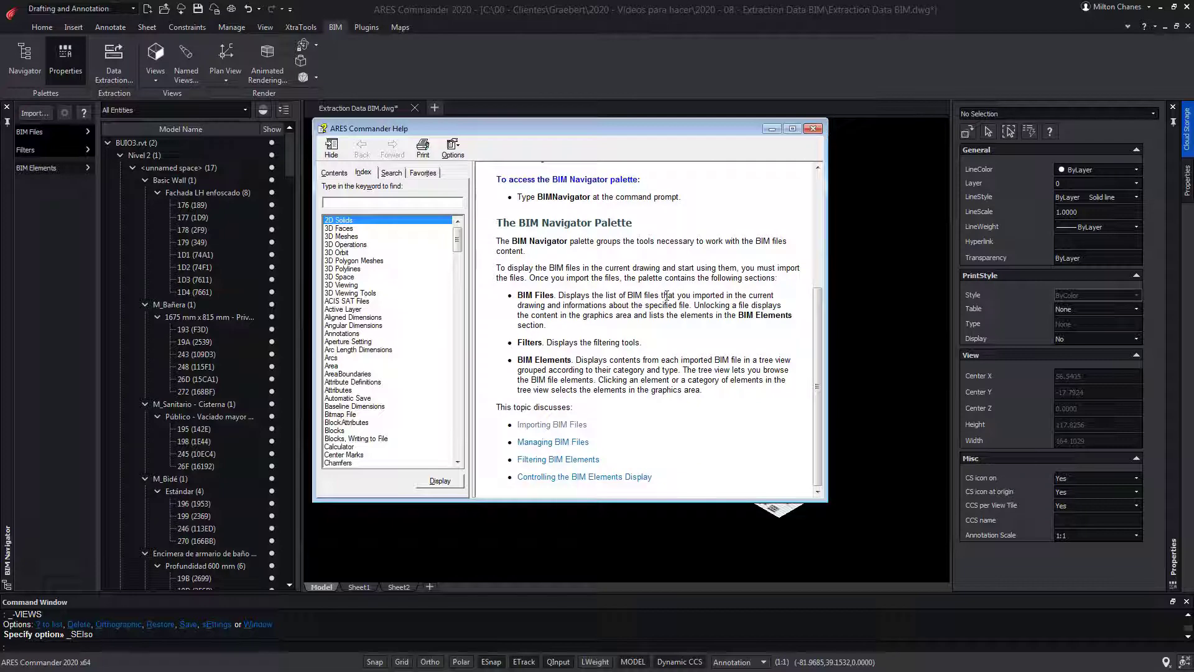